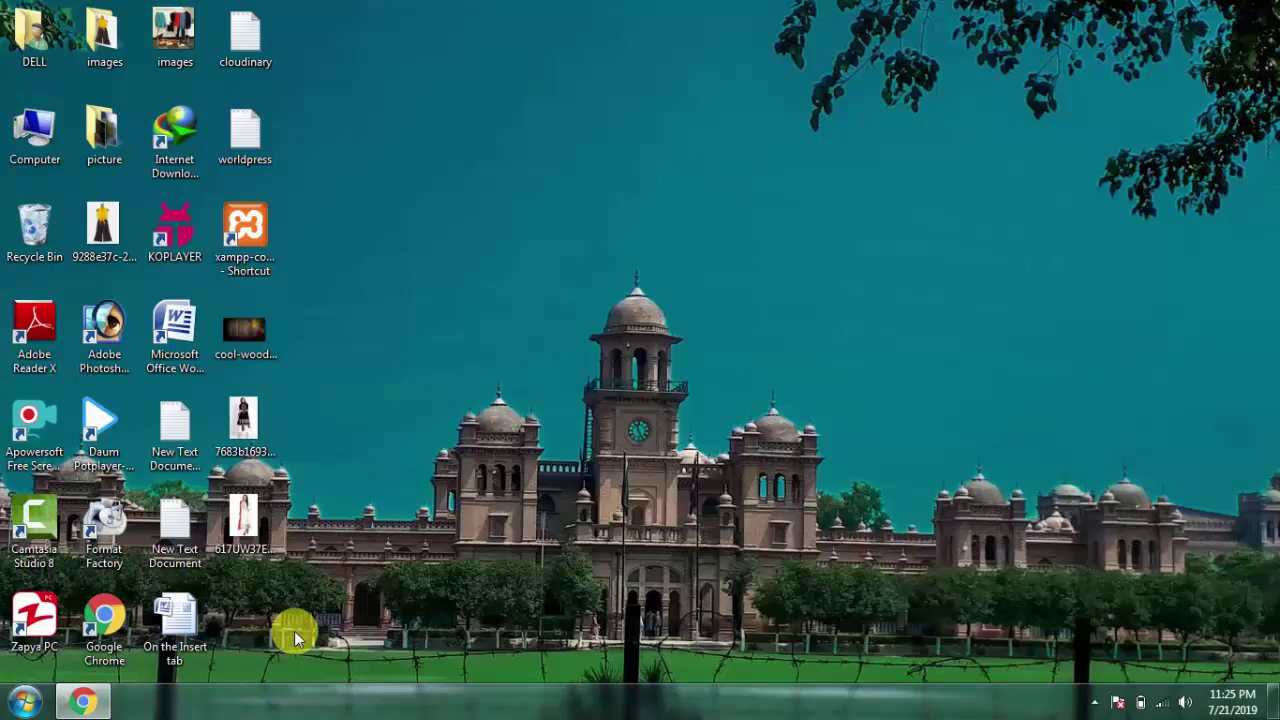
Step: Switch to Chrome, open the LatestVideoStatus project in Kodular Creator and dismiss the welcome dialog
{"action": "left_click", "coordinate": [80, 704]}
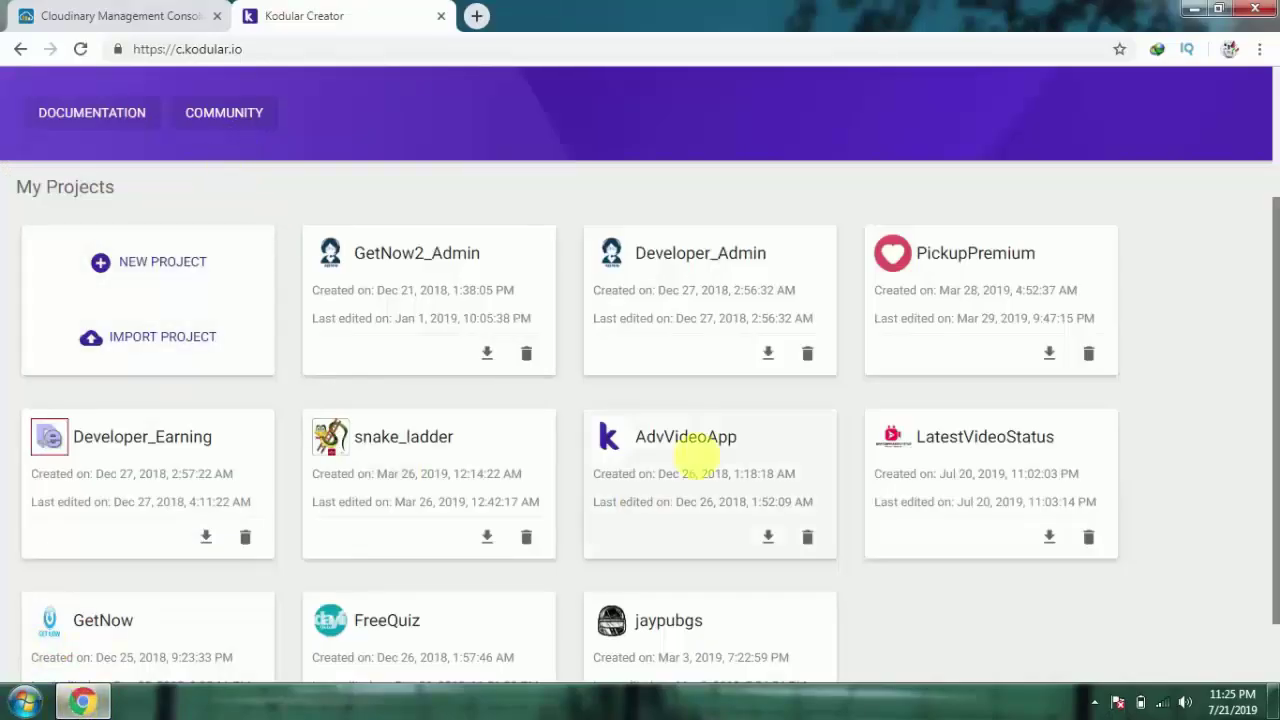
{"action": "scroll", "coordinate": [23, 323], "scroll_direction": "down", "scroll_amount": 1}
{"action": "scroll", "coordinate": [30, 330], "scroll_direction": "up", "scroll_amount": 2}
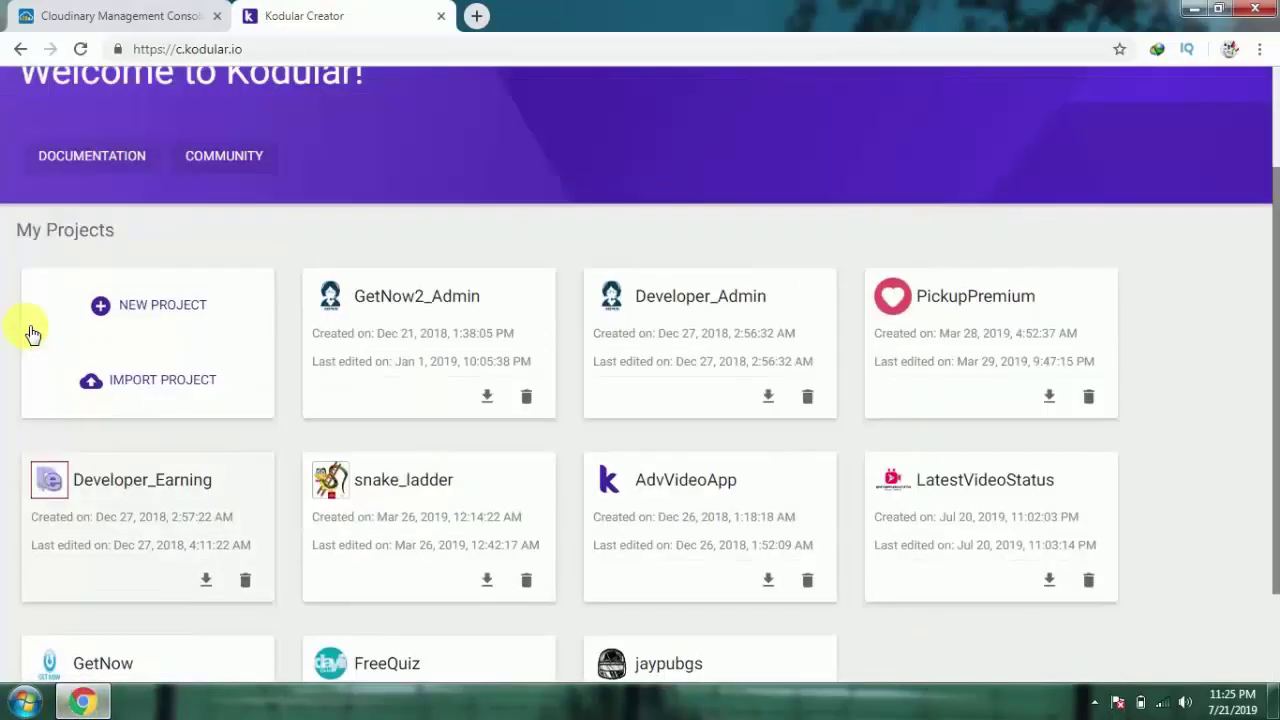
{"action": "scroll", "coordinate": [33, 335], "scroll_direction": "up", "scroll_amount": 1}
{"action": "scroll", "coordinate": [103, 375], "scroll_direction": "down", "scroll_amount": 2}
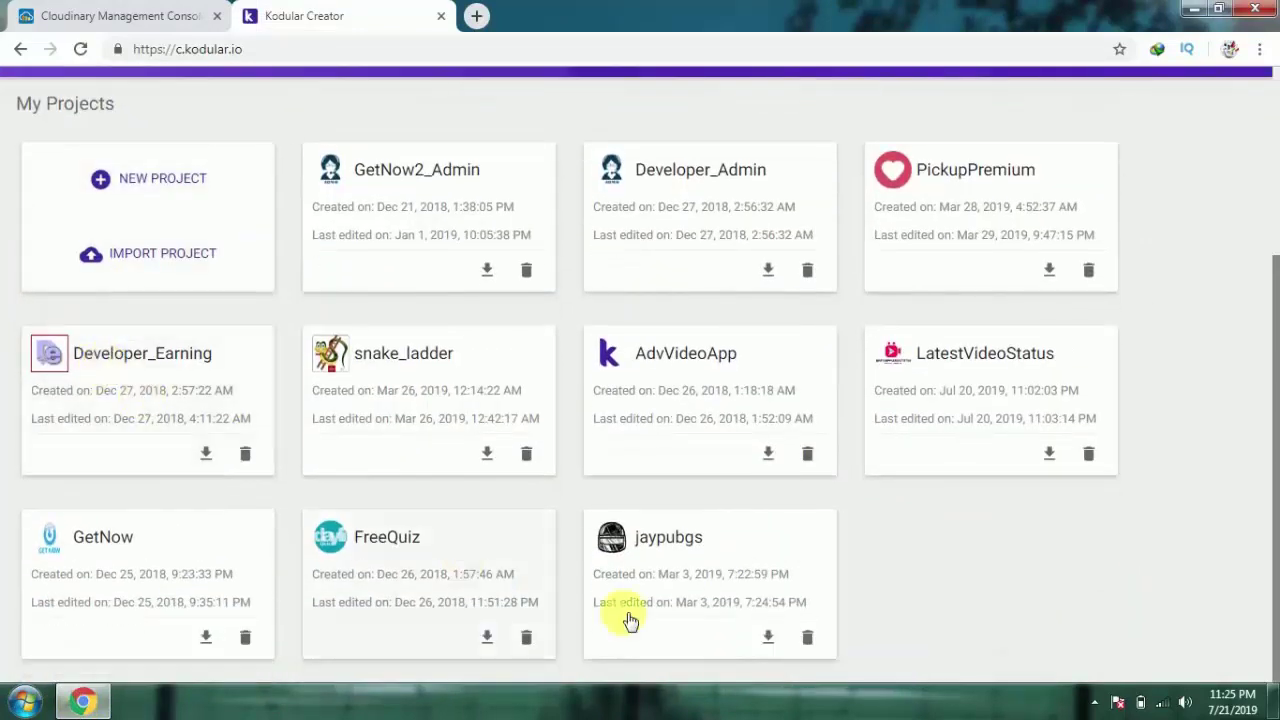
{"action": "left_click", "coordinate": [951, 400]}
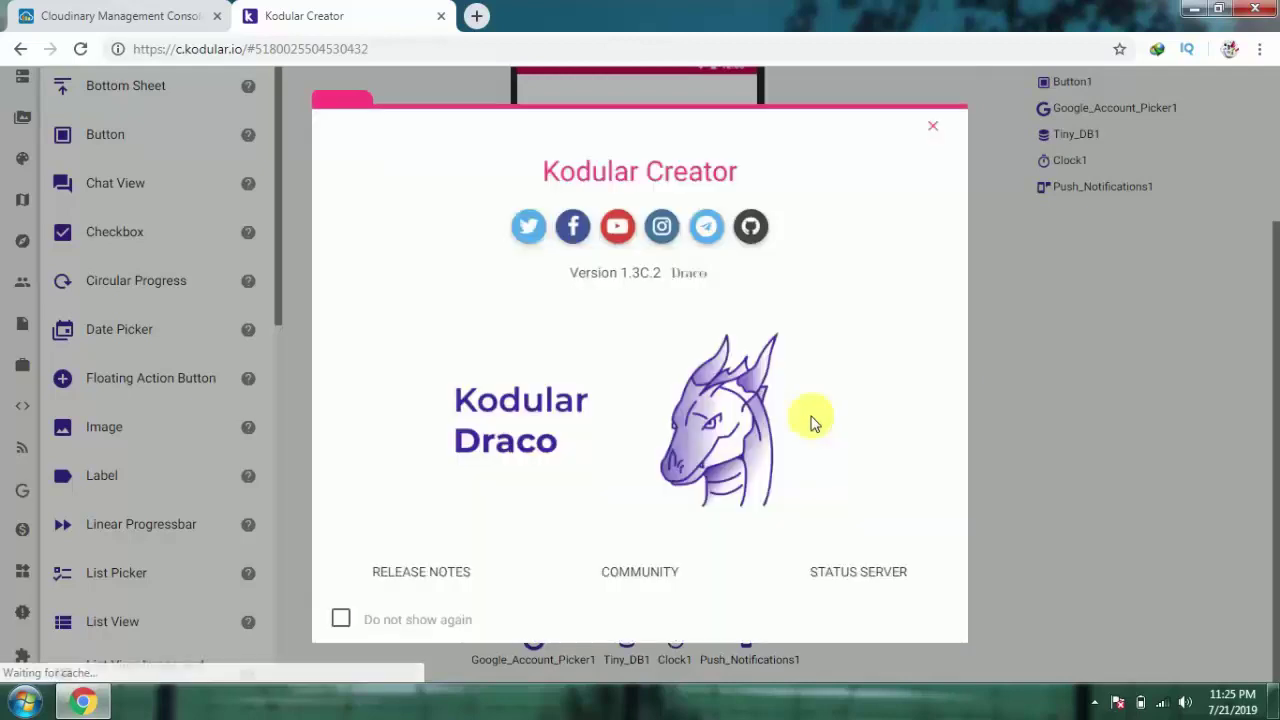
{"action": "left_click", "coordinate": [933, 127]}
{"action": "scroll", "coordinate": [795, 390], "scroll_direction": "up", "scroll_amount": 3}
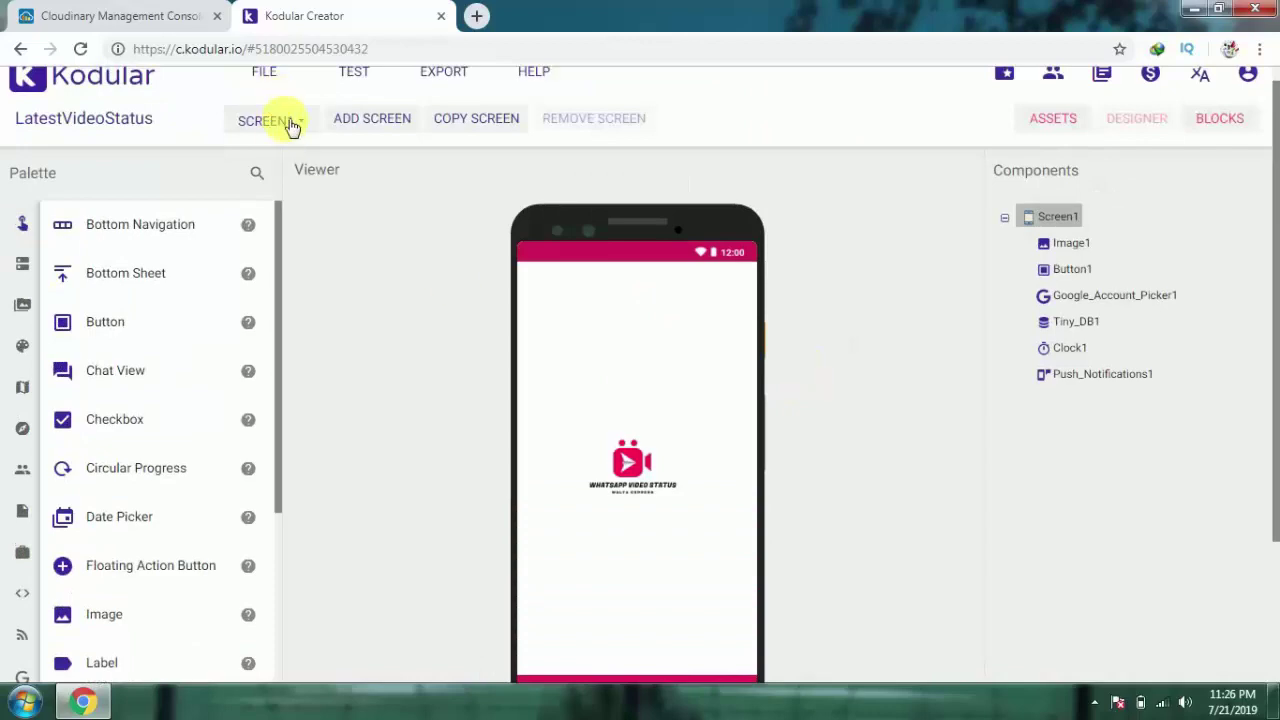
Step: Open the project's Home screen and view the properties of the Spreadsheet1 and Spreadsheet2 components
{"action": "left_click", "coordinate": [288, 125]}
{"action": "left_click", "coordinate": [251, 160]}
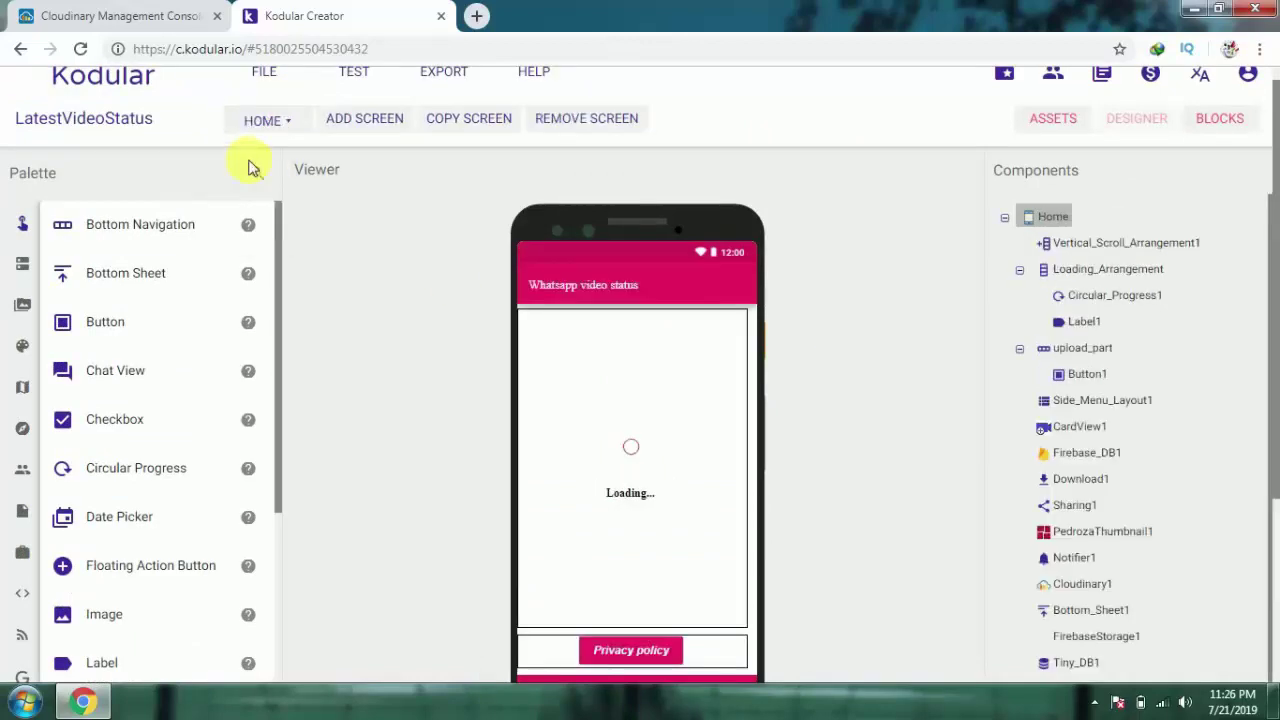
{"action": "scroll", "coordinate": [880, 591], "scroll_direction": "down", "scroll_amount": 3}
{"action": "scroll", "coordinate": [997, 570], "scroll_direction": "down", "scroll_amount": 1}
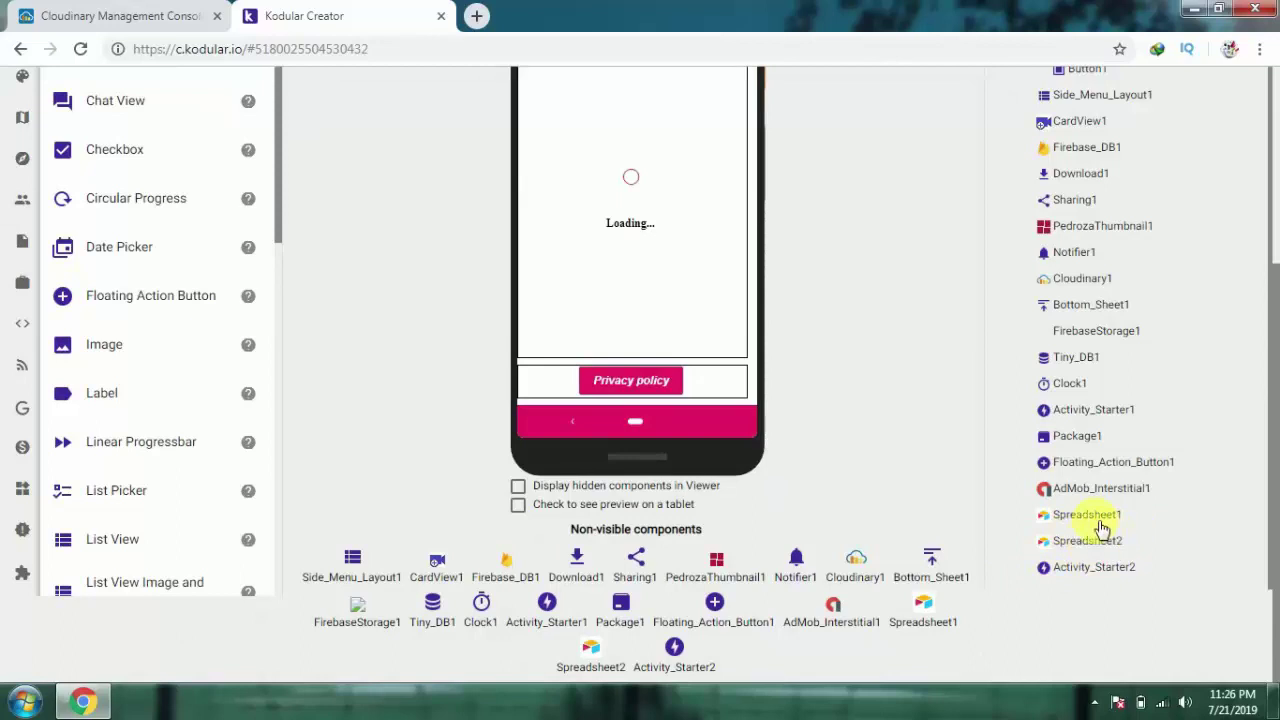
{"action": "left_click", "coordinate": [1098, 516]}
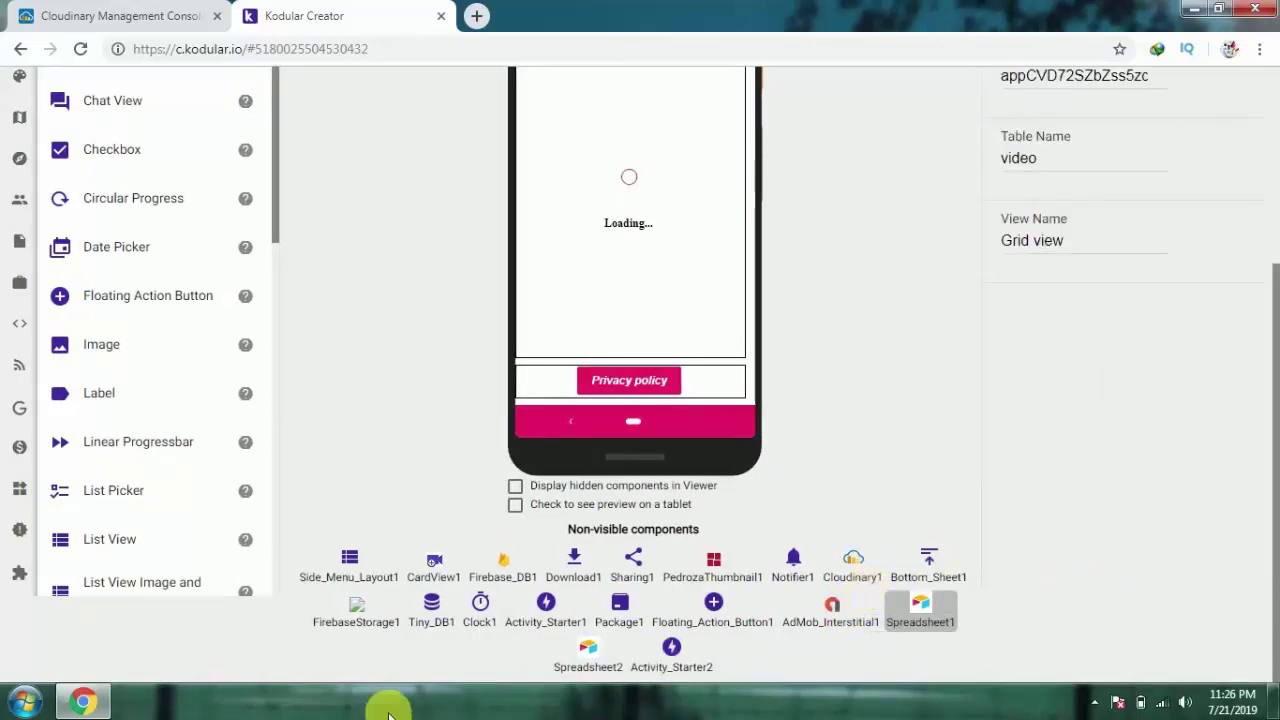
{"action": "left_click", "coordinate": [608, 663]}
{"action": "scroll", "coordinate": [590, 600], "scroll_direction": "up", "scroll_amount": 3}
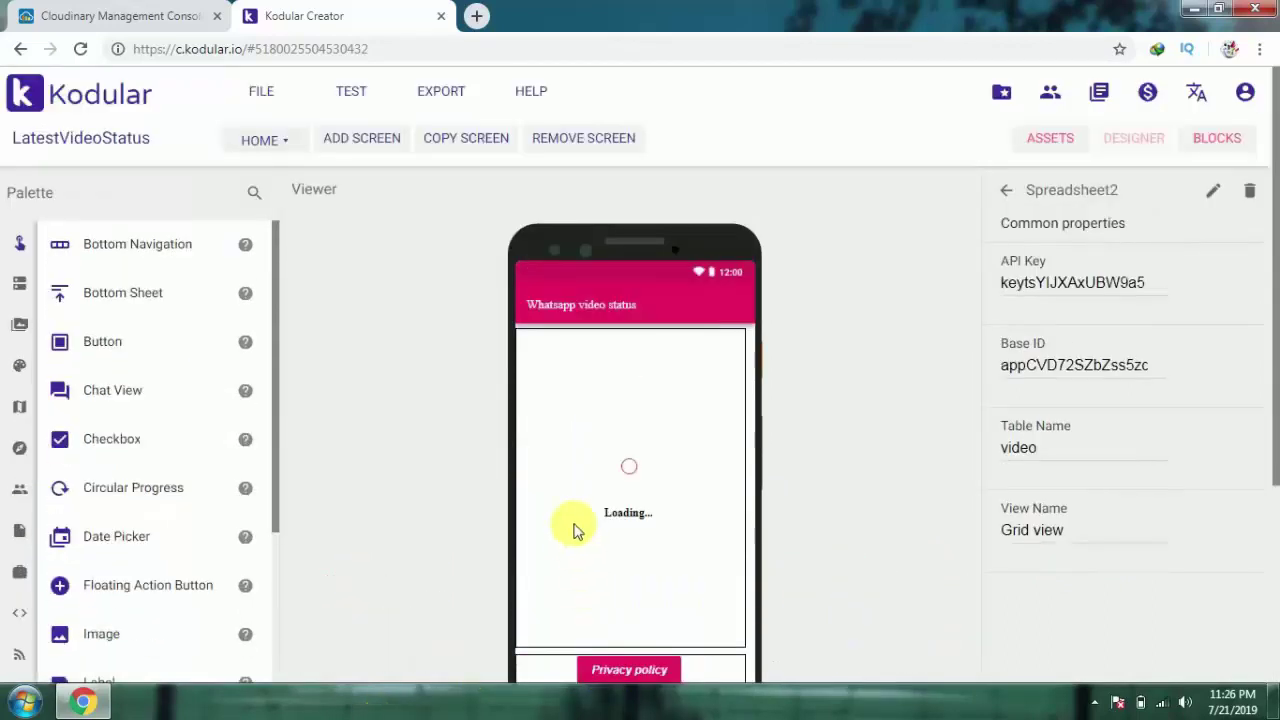
Step: Check the list of app screens and review the Home screen's two spreadsheet components again
{"action": "left_click", "coordinate": [270, 142]}
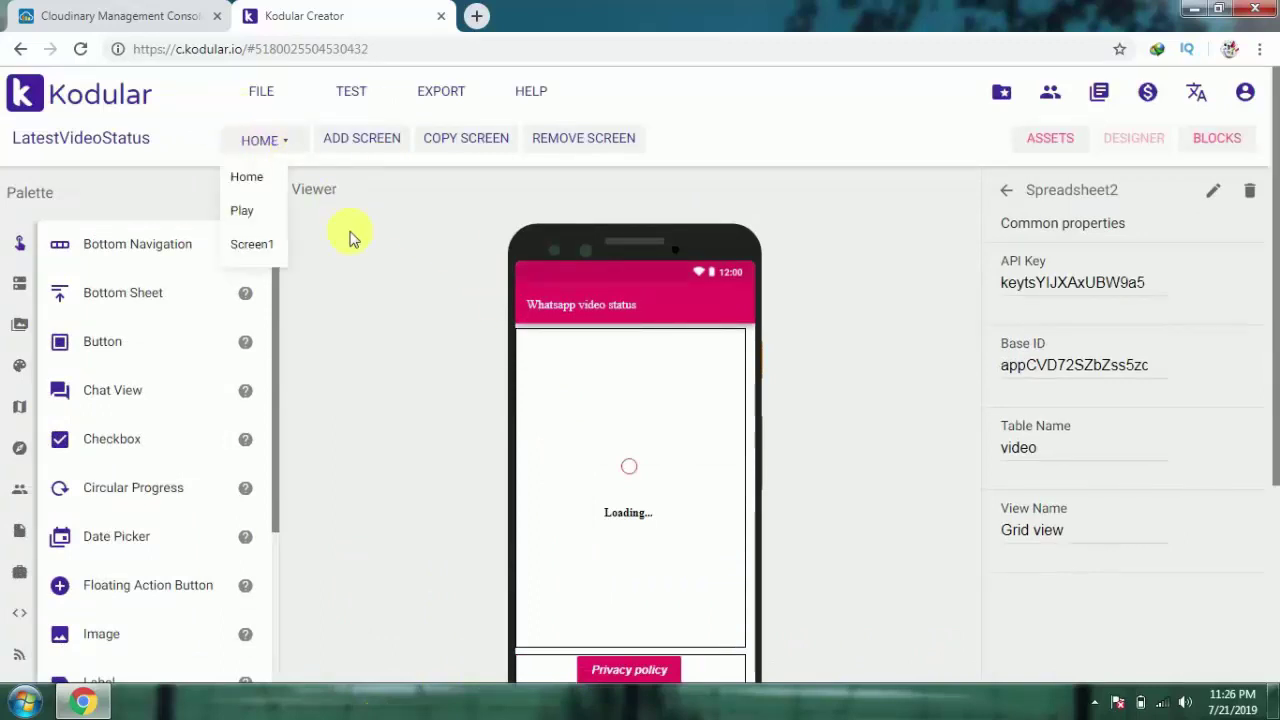
{"action": "left_click", "coordinate": [352, 298]}
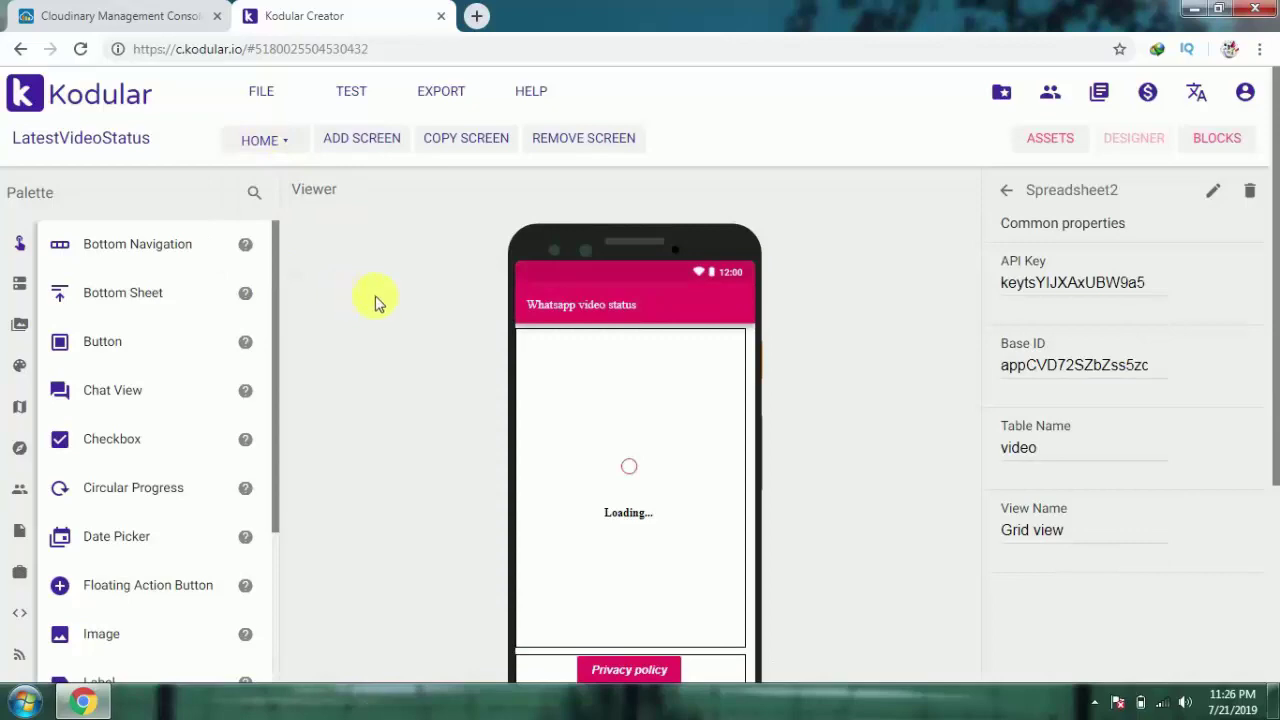
{"action": "scroll", "coordinate": [620, 390], "scroll_direction": "down", "scroll_amount": 3}
{"action": "scroll", "coordinate": [622, 393], "scroll_direction": "up", "scroll_amount": 3}
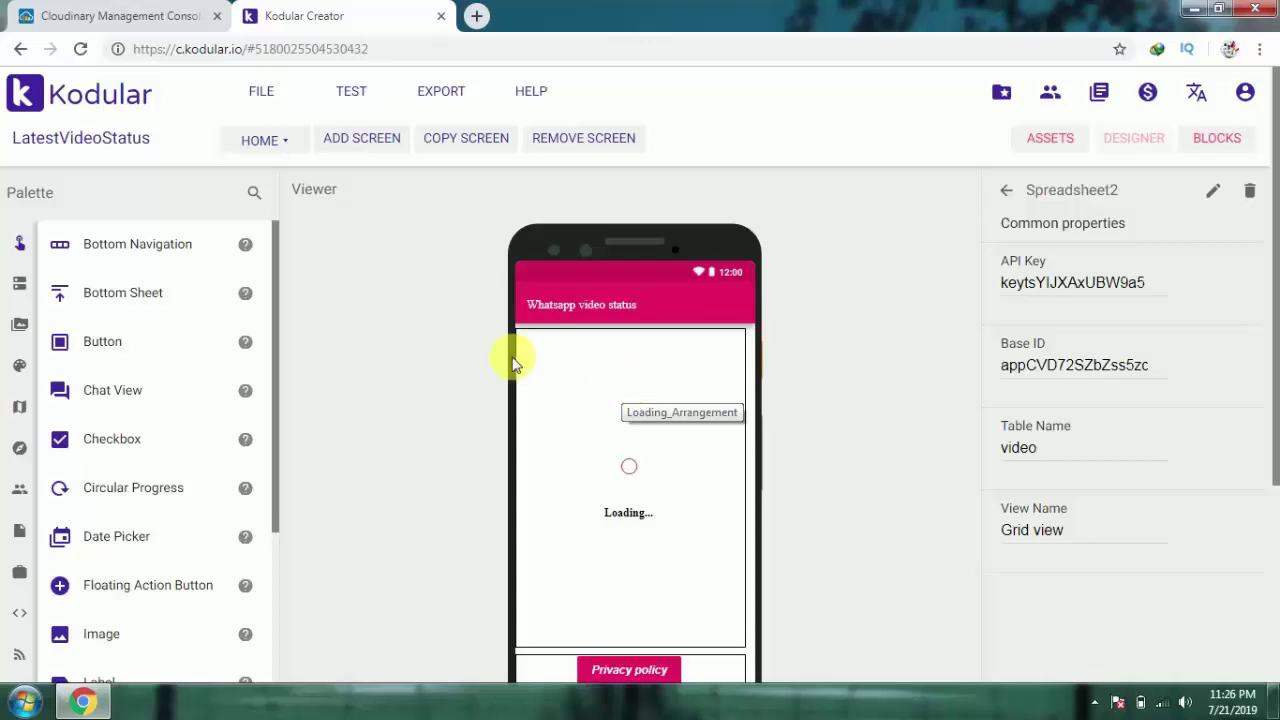
{"action": "scroll", "coordinate": [477, 389], "scroll_direction": "down", "scroll_amount": 3}
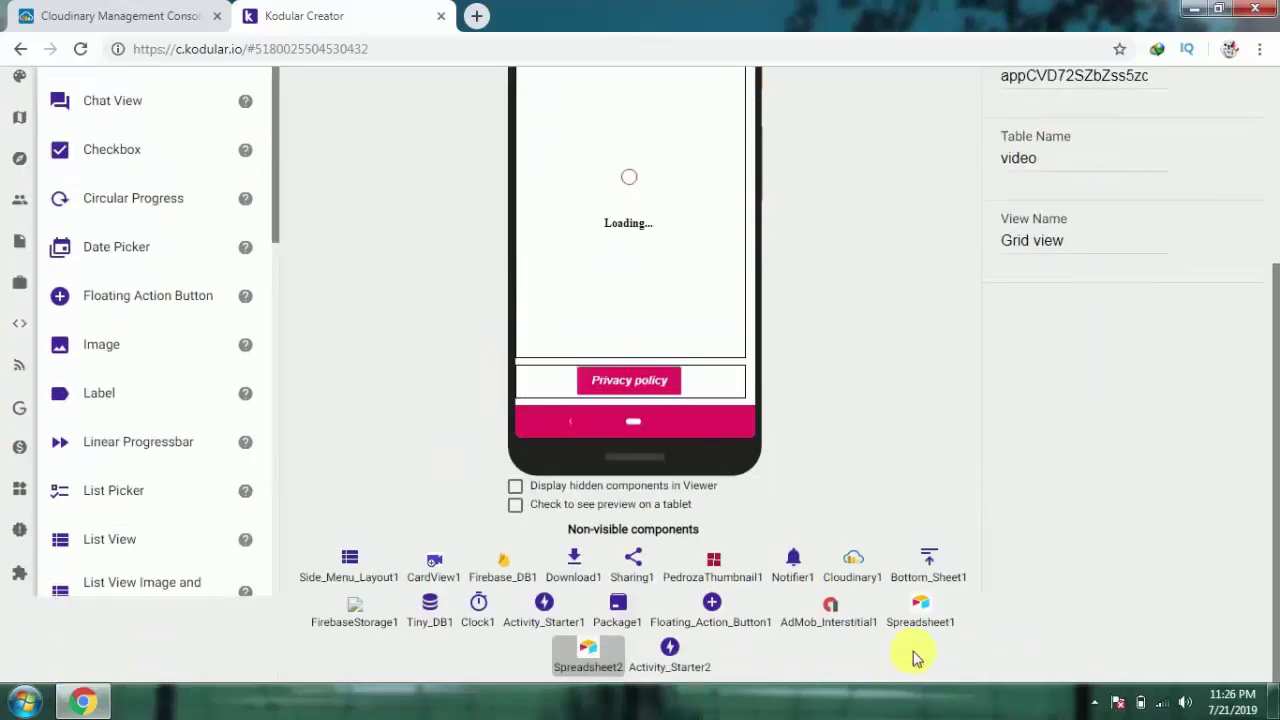
{"action": "left_click", "coordinate": [925, 618]}
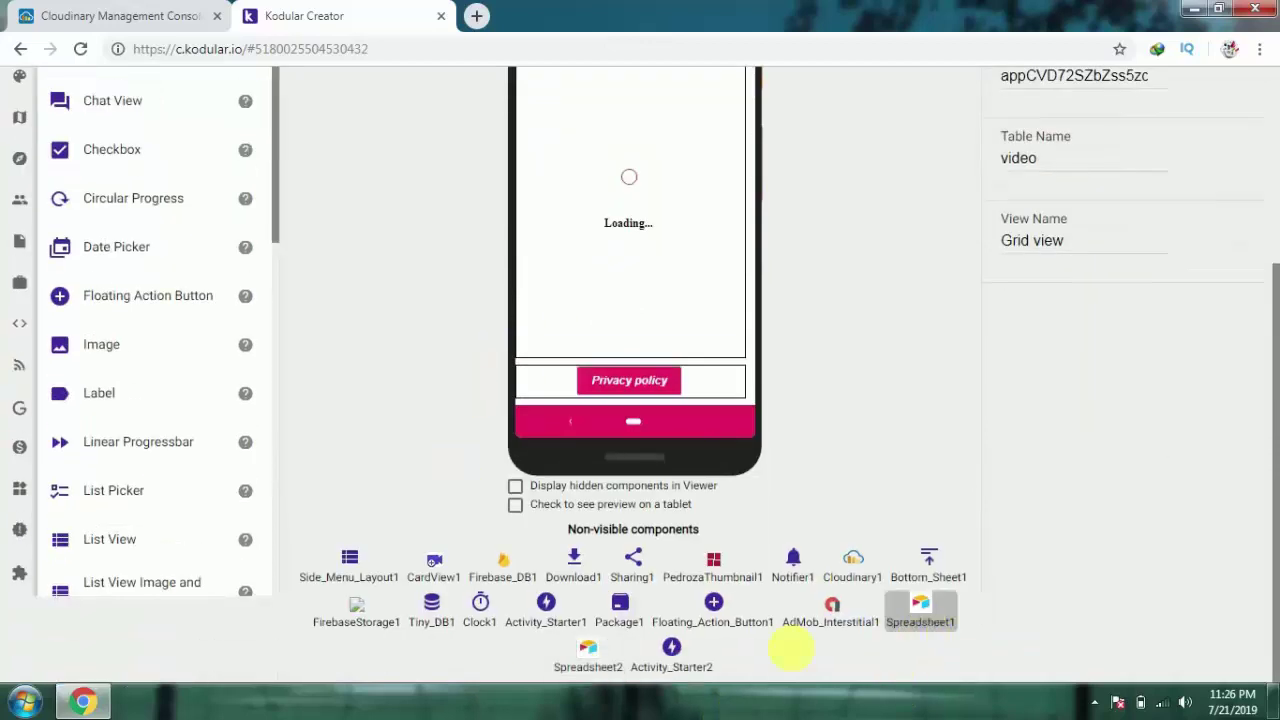
{"action": "left_click", "coordinate": [588, 655]}
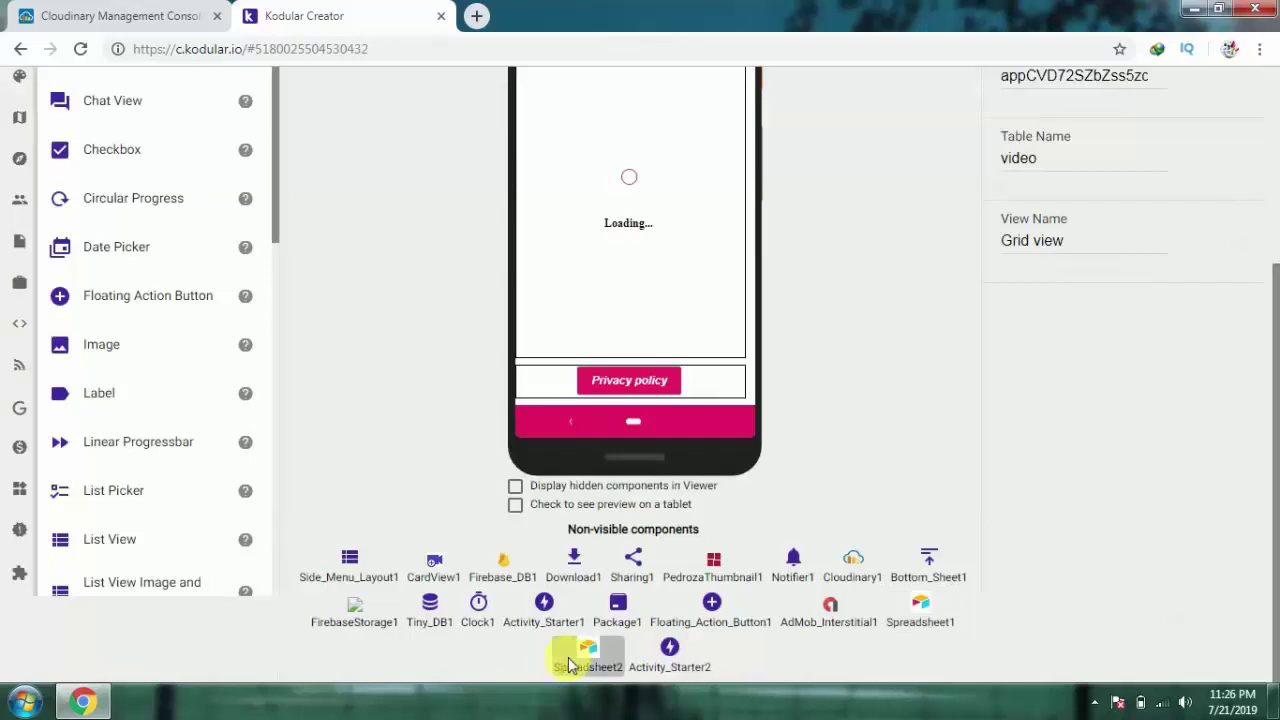
Step: Switch to the Cloudinary console and review the account details and usage on its dashboard
{"action": "left_click", "coordinate": [157, 9]}
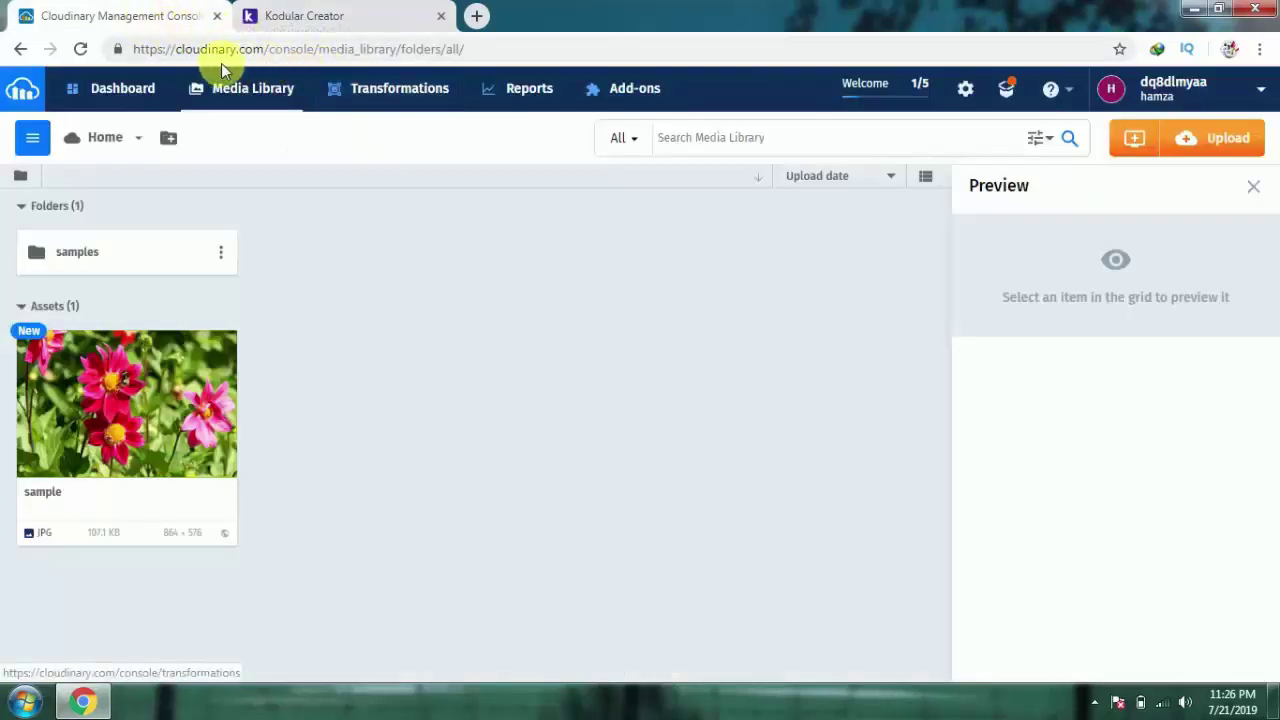
{"action": "left_click_drag", "start_coordinate": [134, 49], "coordinate": [266, 49]}
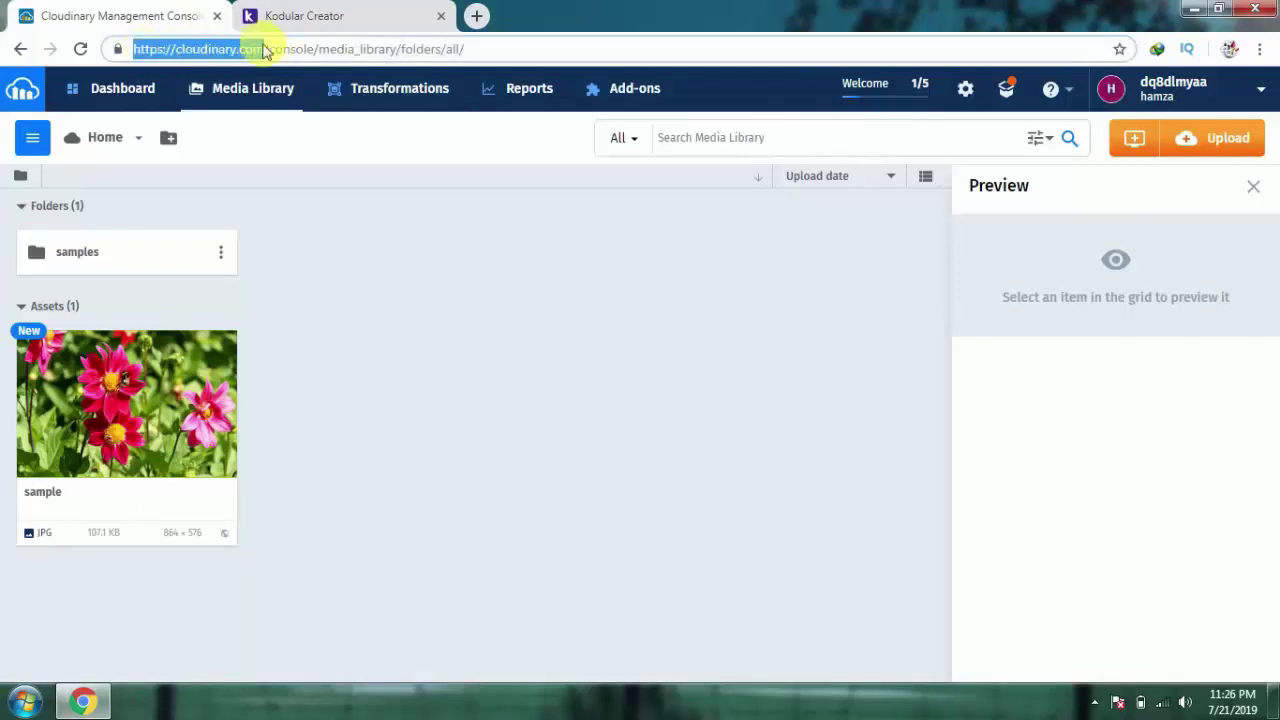
{"action": "left_click", "coordinate": [424, 152]}
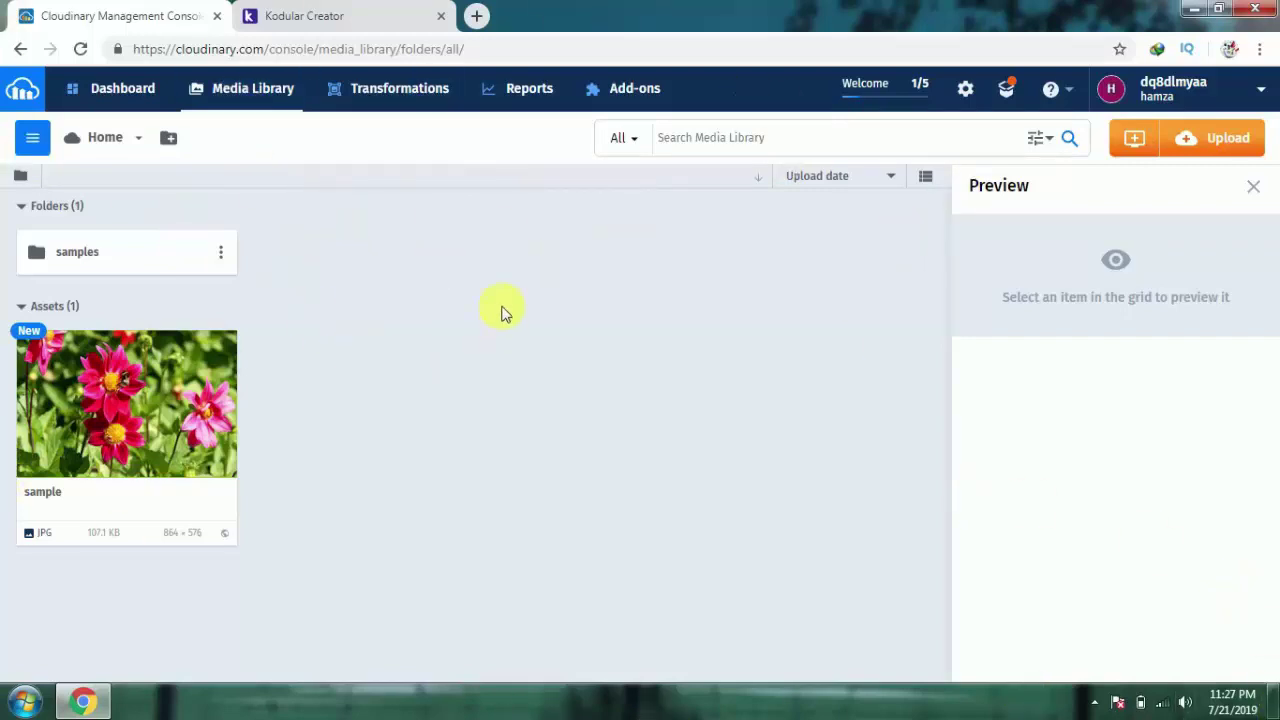
{"action": "left_click", "coordinate": [125, 87]}
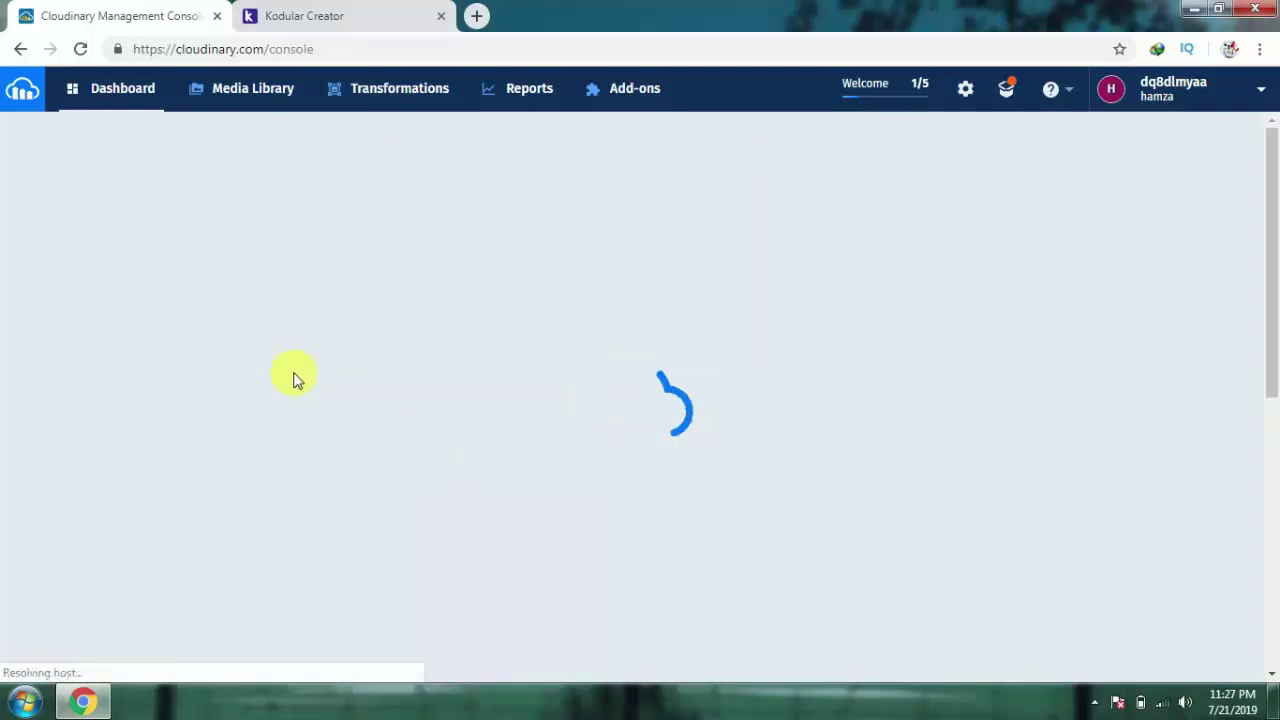
{"action": "scroll", "coordinate": [270, 343], "scroll_direction": "down", "scroll_amount": 5}
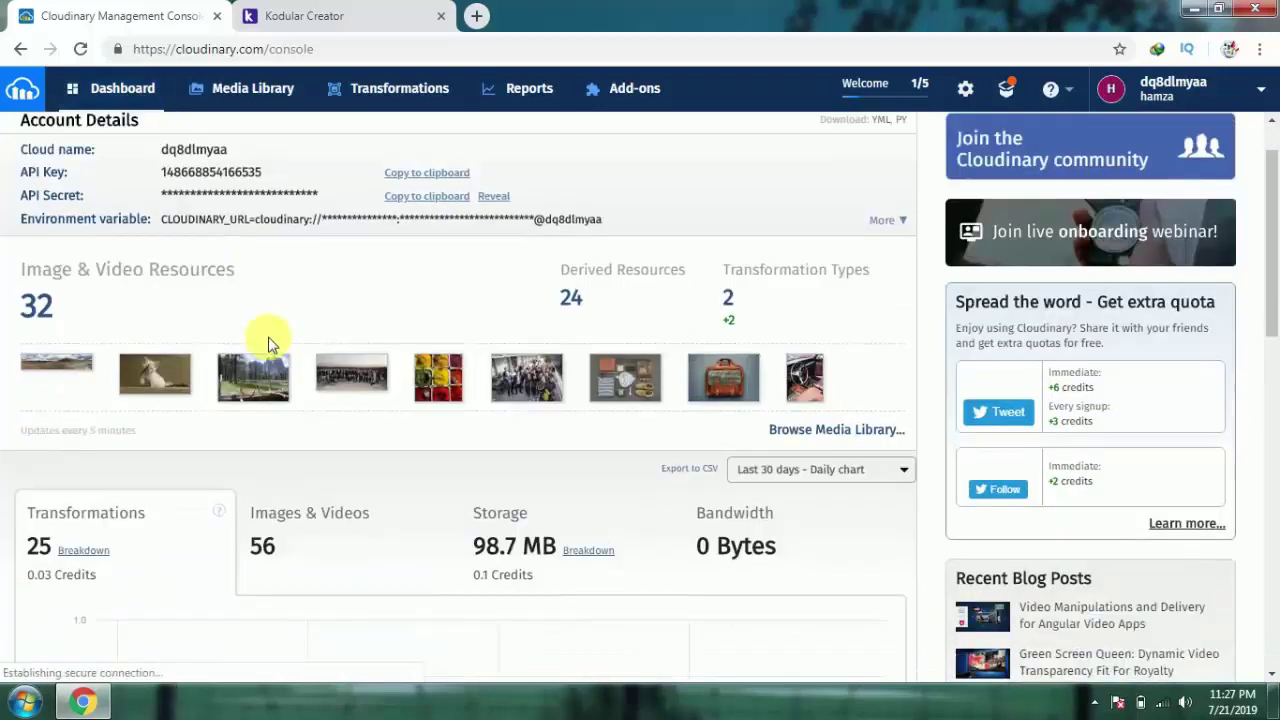
{"action": "scroll", "coordinate": [269, 340], "scroll_direction": "down", "scroll_amount": 4}
{"action": "scroll", "coordinate": [269, 340], "scroll_direction": "up", "scroll_amount": 12}
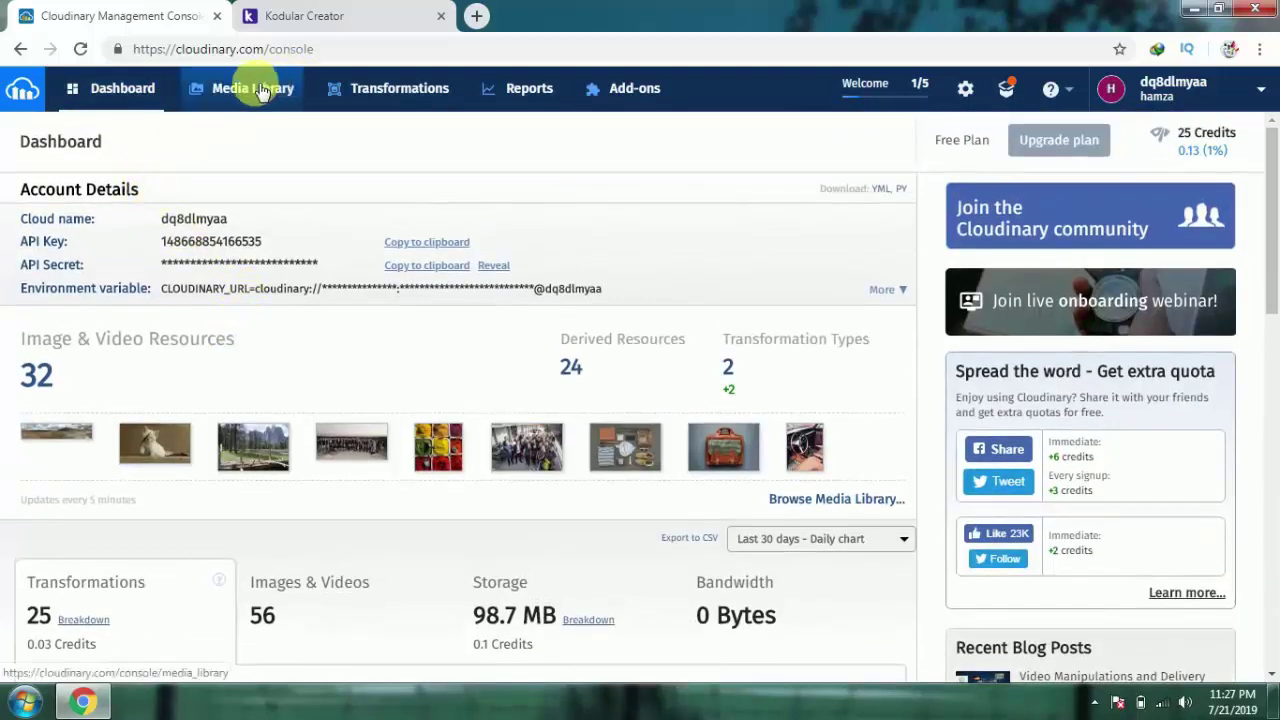
{"action": "left_click", "coordinate": [260, 92]}
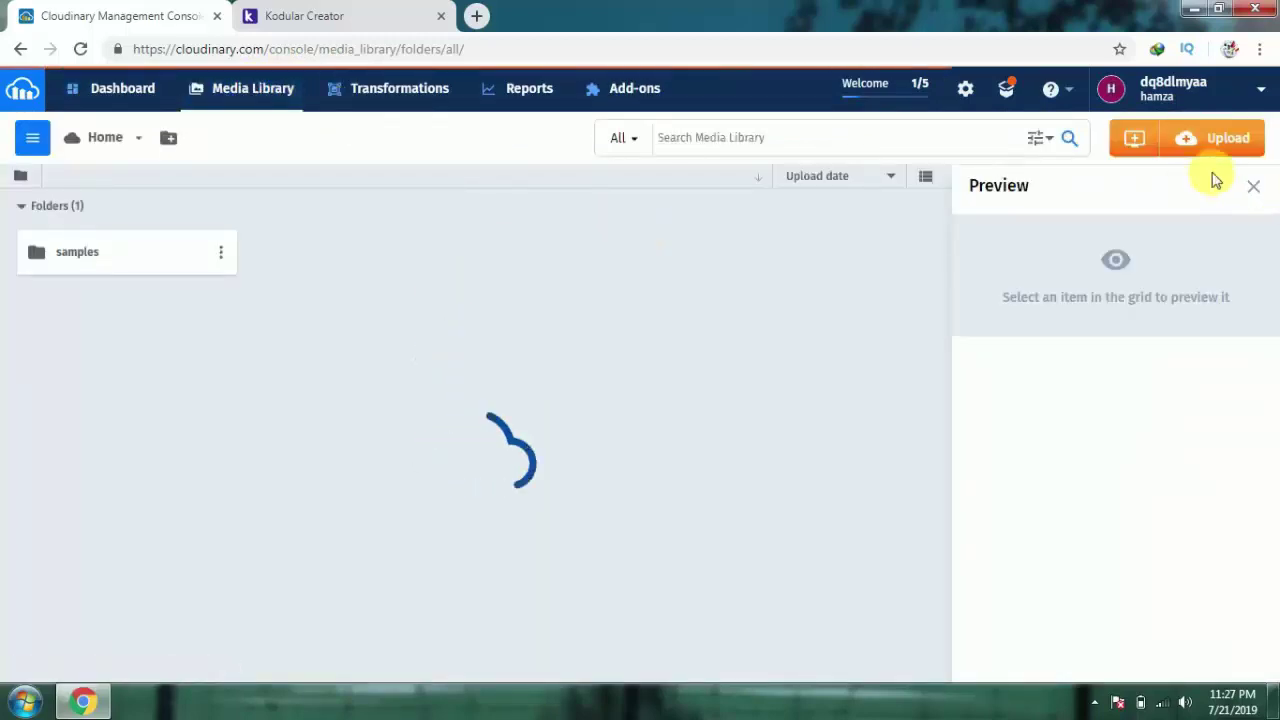
{"action": "left_click", "coordinate": [1210, 140]}
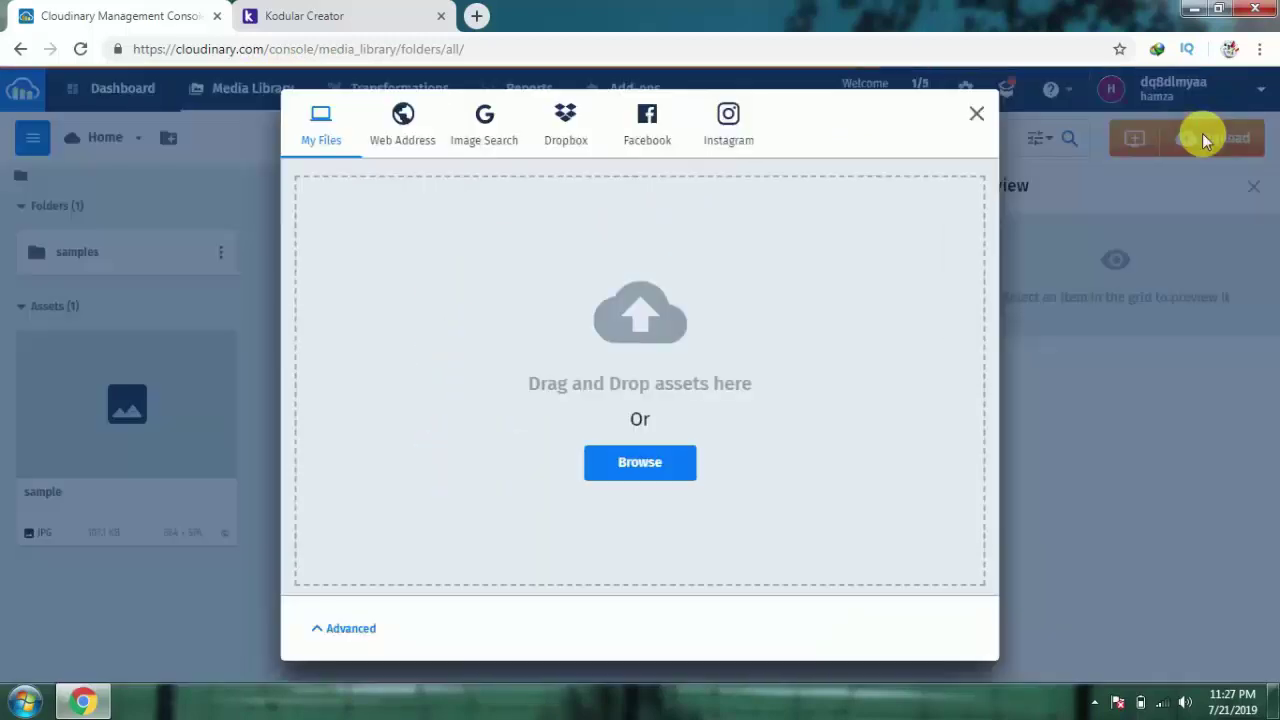
{"action": "left_click", "coordinate": [638, 460]}
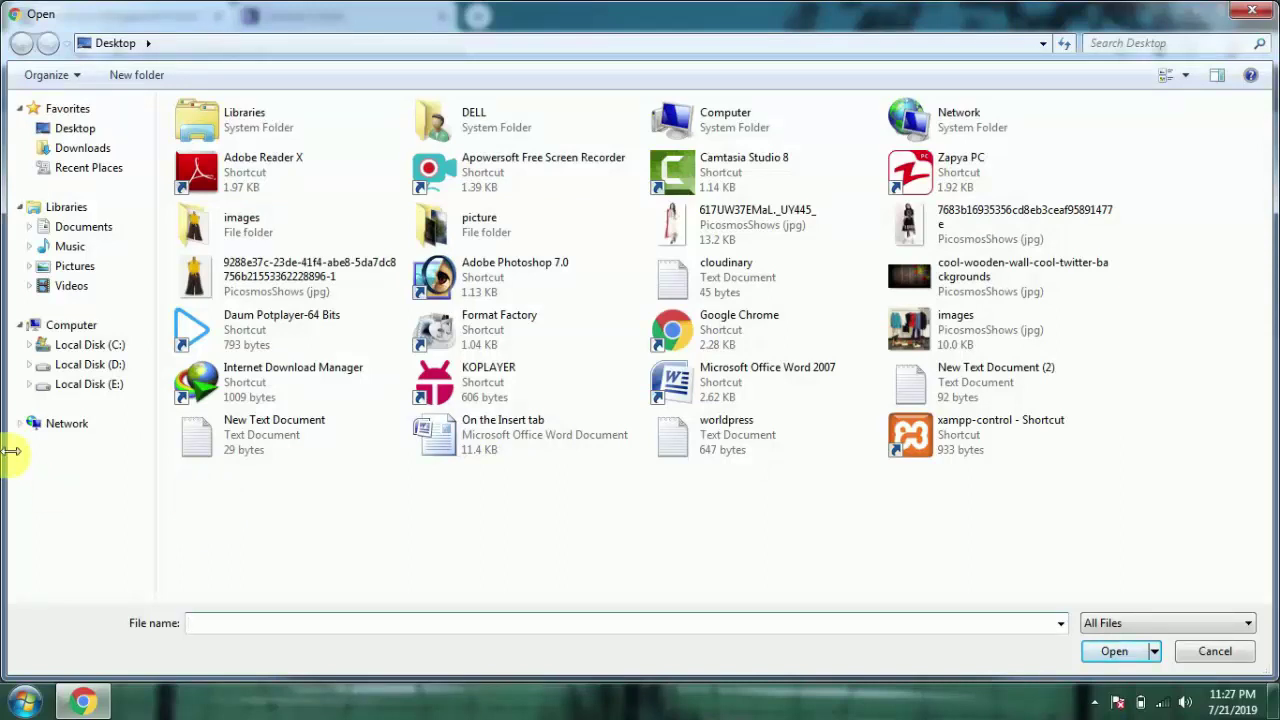
{"action": "left_click", "coordinate": [63, 230]}
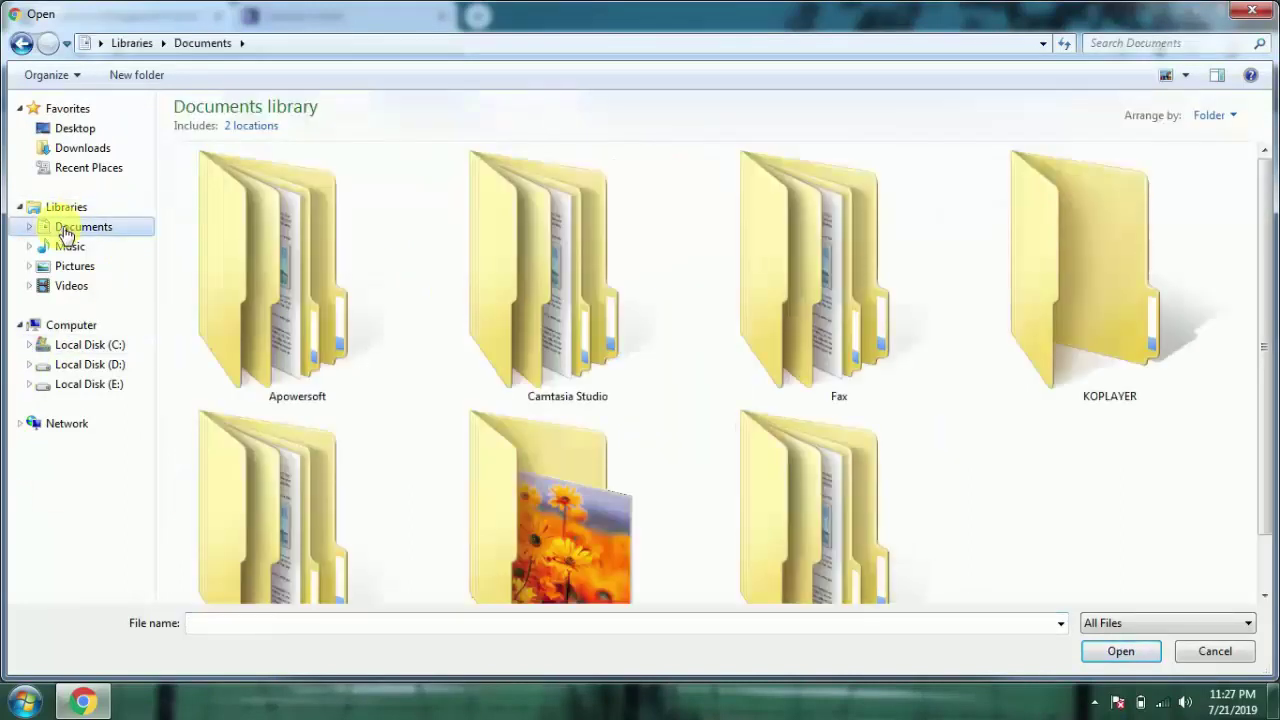
{"action": "left_click", "coordinate": [395, 312]}
{"action": "scroll", "coordinate": [414, 320], "scroll_direction": "down", "scroll_amount": 1}
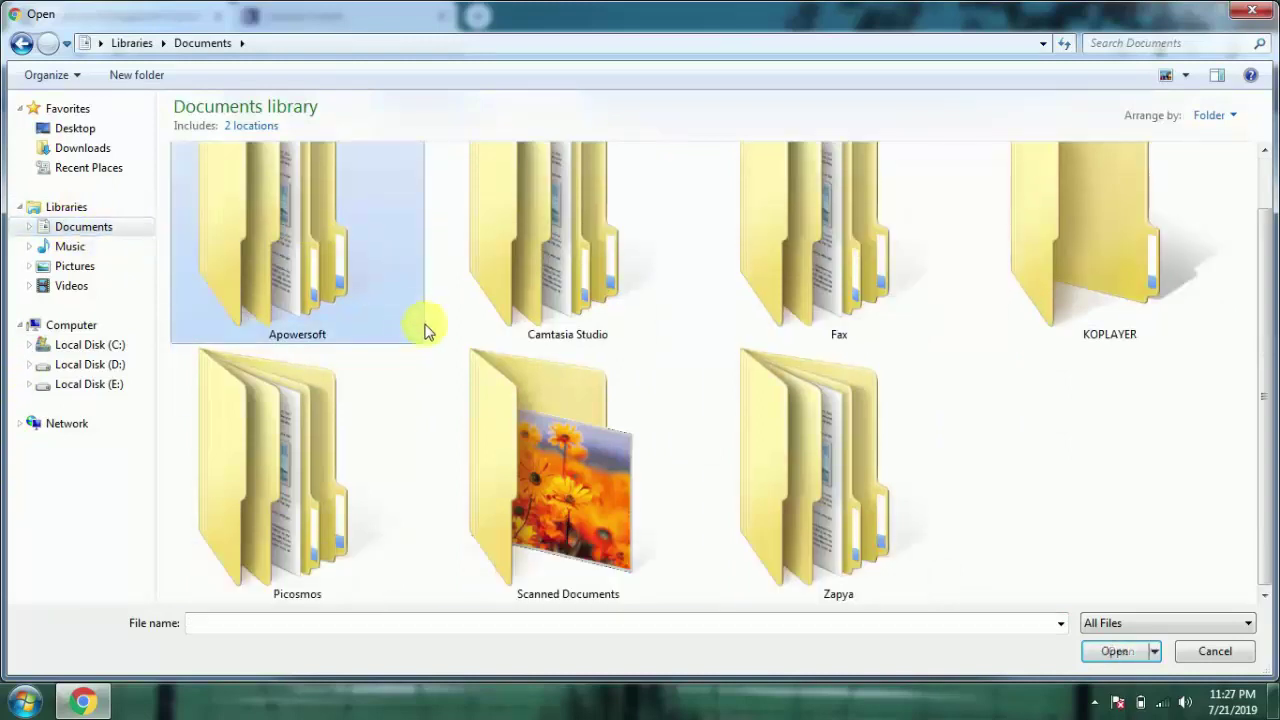
{"action": "double_click", "coordinate": [750, 457]}
{"action": "scroll", "coordinate": [500, 330], "scroll_direction": "down", "scroll_amount": 5}
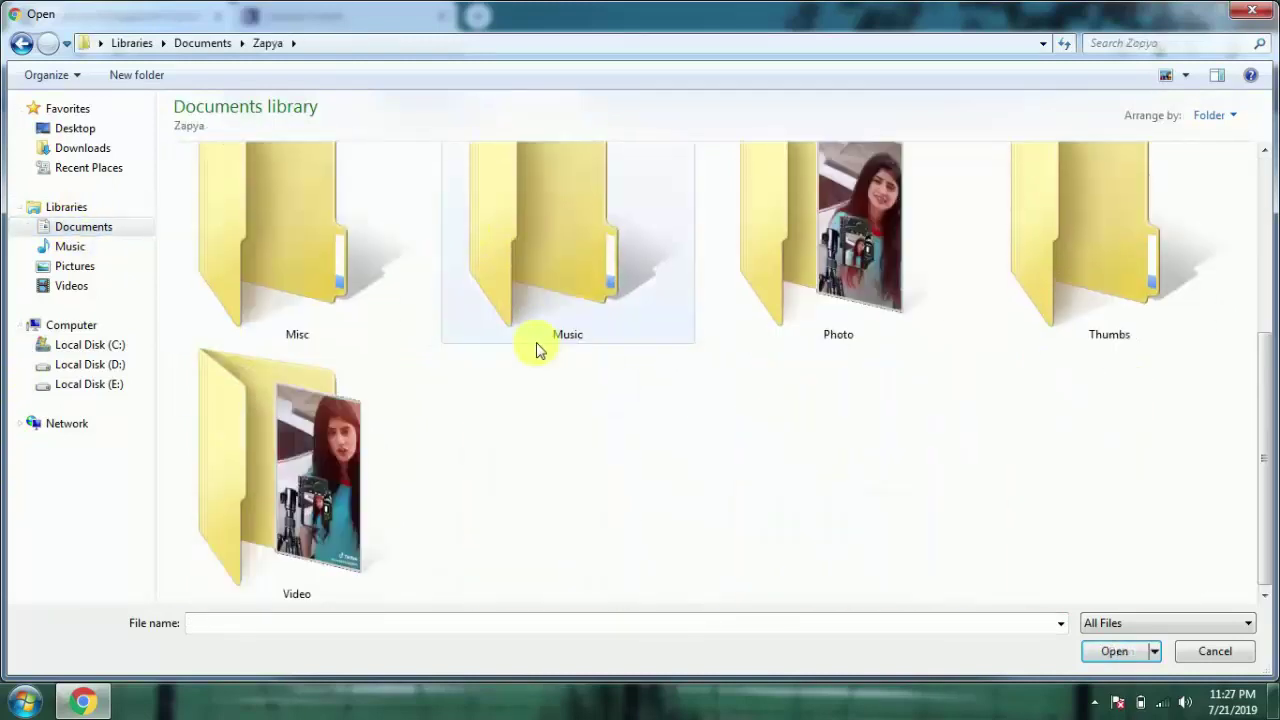
{"action": "double_click", "coordinate": [854, 225]}
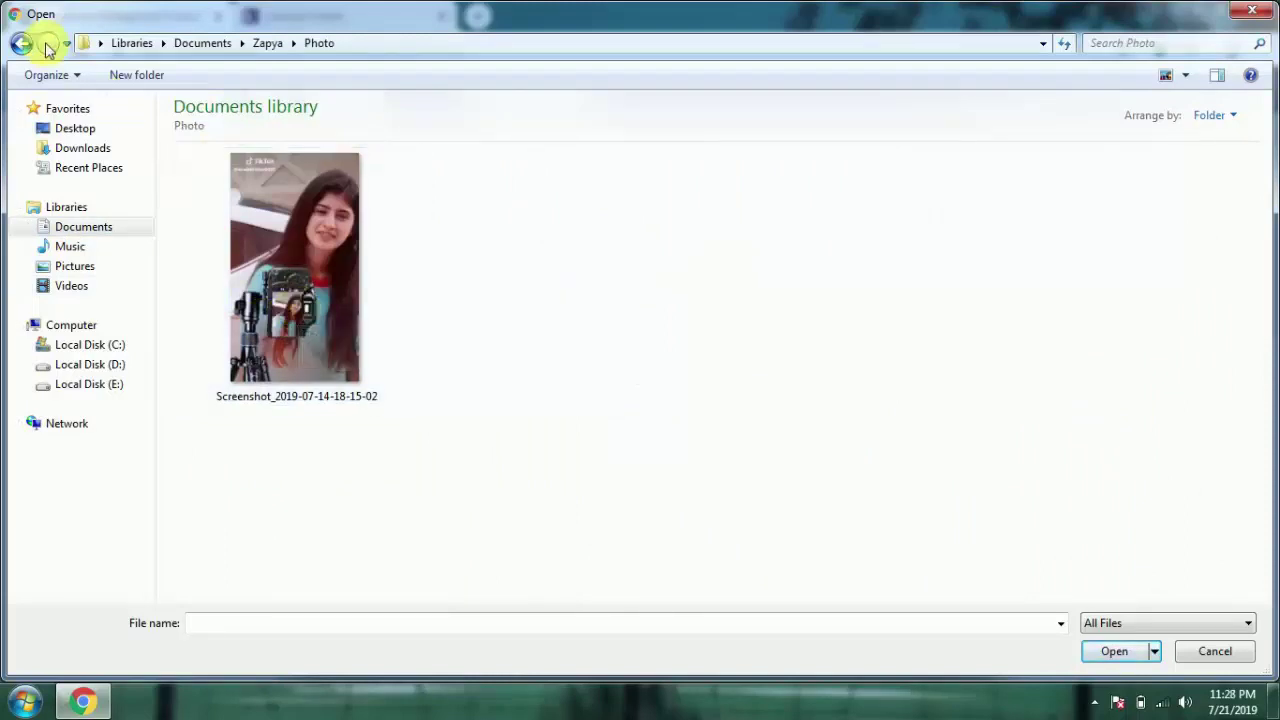
{"action": "left_click", "coordinate": [243, 260]}
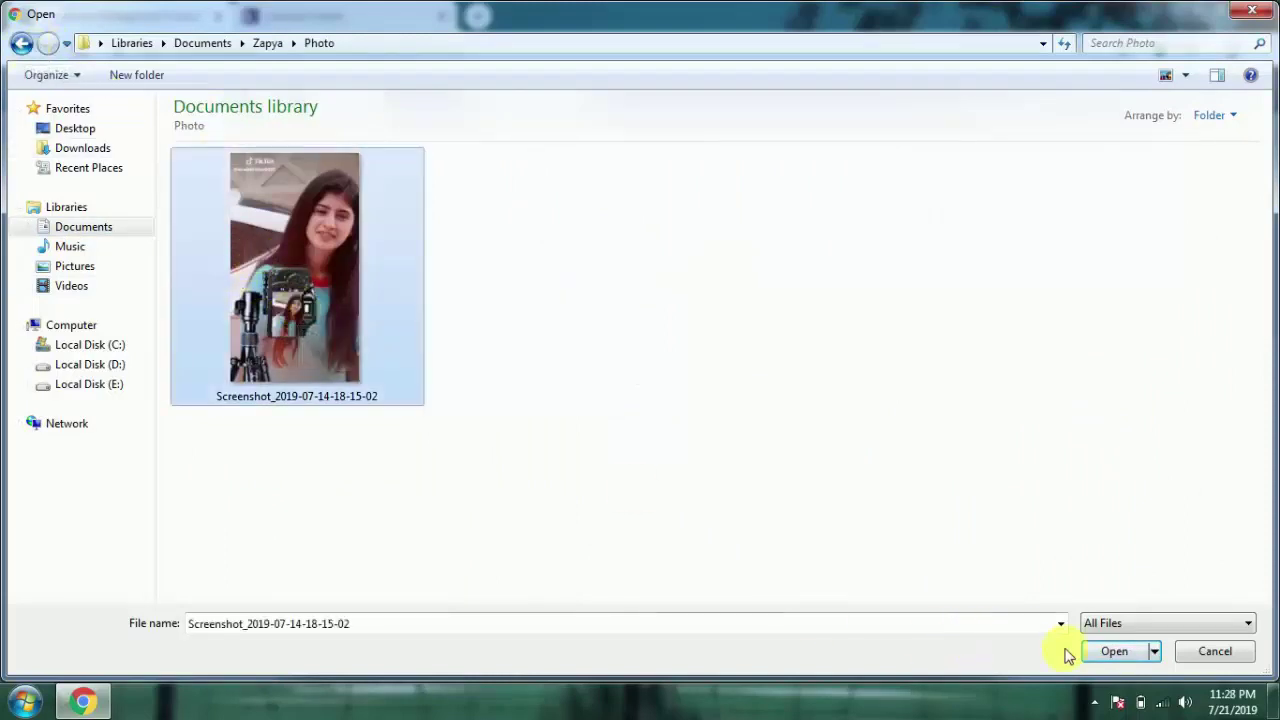
{"action": "left_click", "coordinate": [1098, 655]}
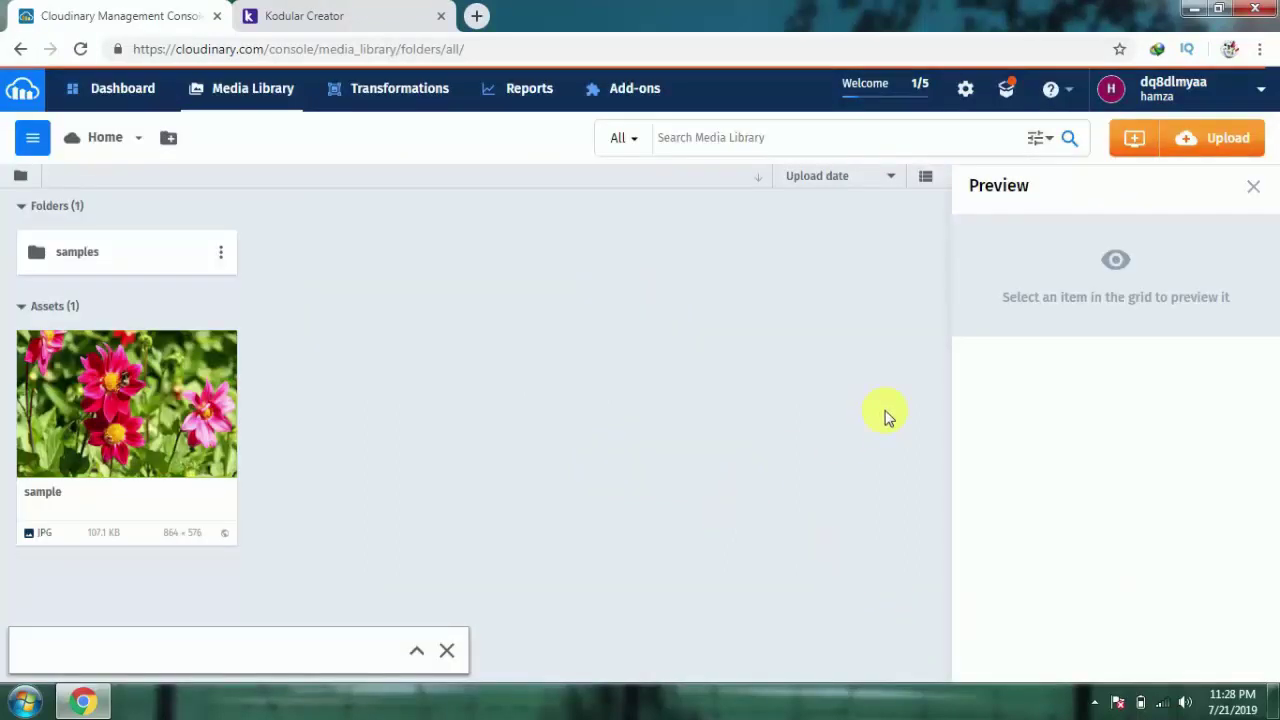
Step: Upload the video a4940eff2f43508c9530adf445b5c30c from Documents > Zapya > Video to the Cloudinary media library
{"action": "left_click", "coordinate": [1206, 136]}
{"action": "left_click", "coordinate": [603, 461]}
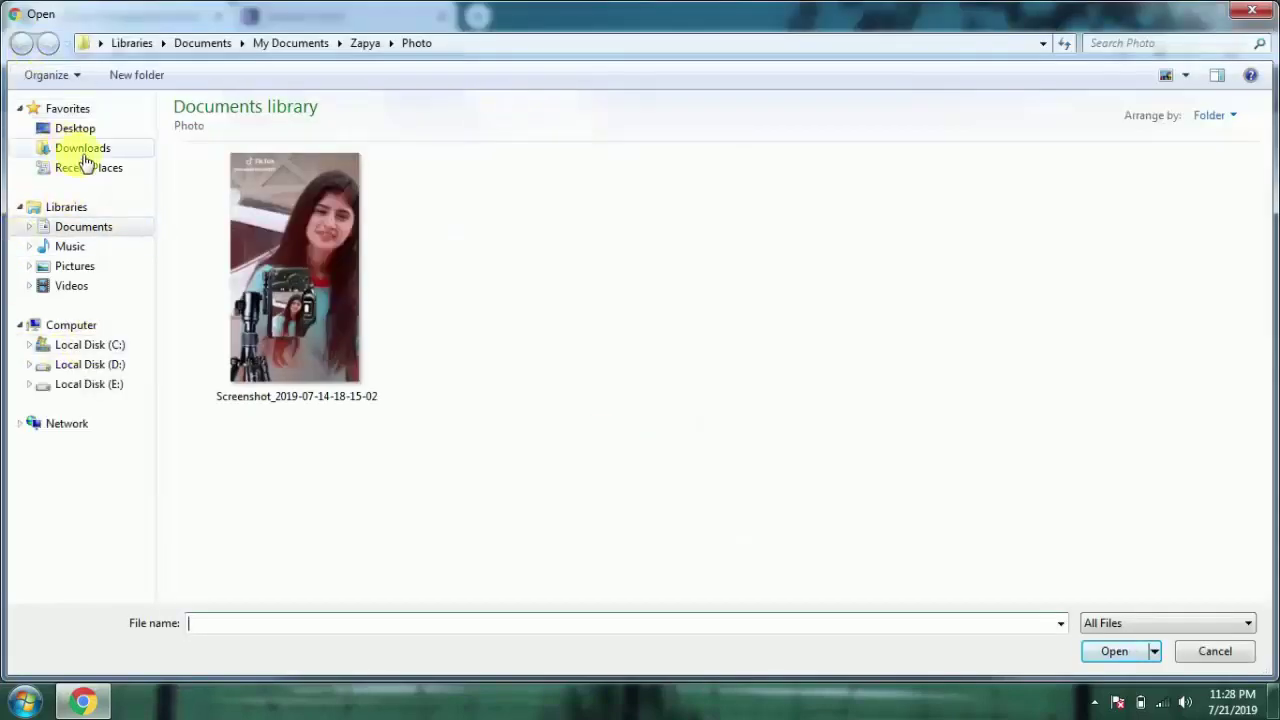
{"action": "left_click", "coordinate": [451, 42]}
{"action": "left_click", "coordinate": [345, 47]}
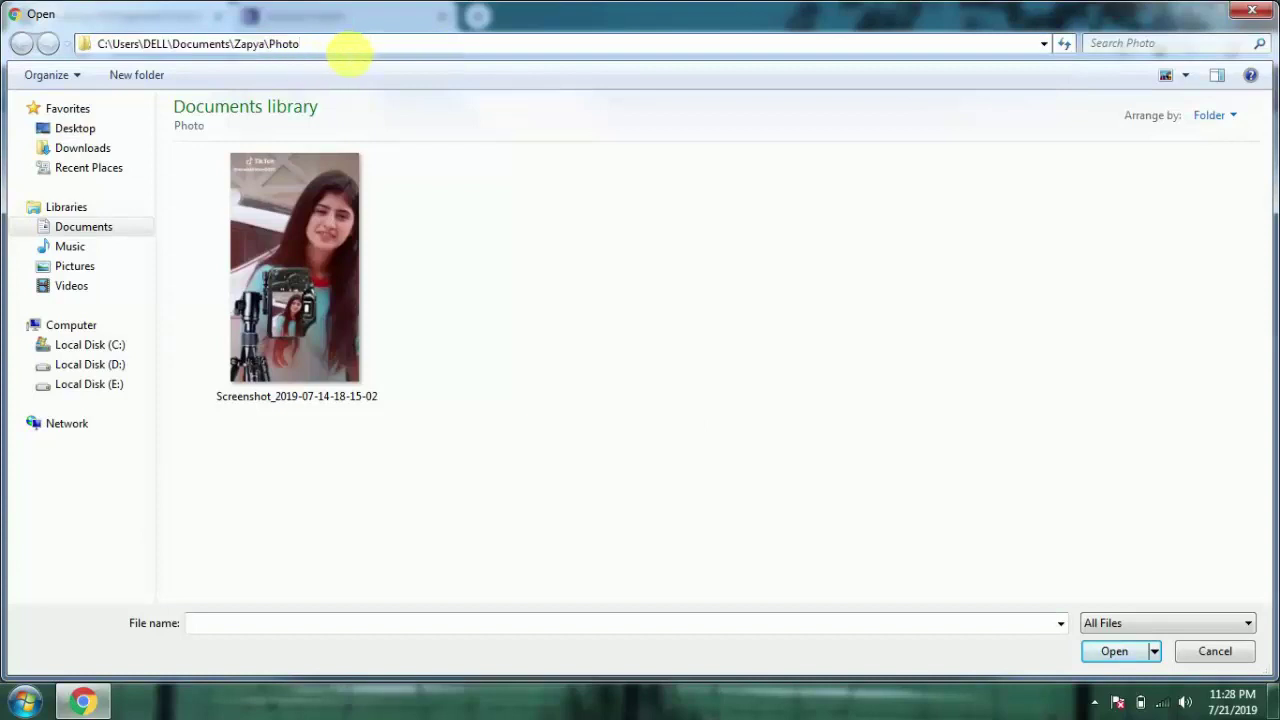
{"action": "key", "text": "BackSpace"}
{"action": "key", "text": "BackSpace"}
{"action": "key", "text": "BackSpace"}
{"action": "key", "text": "BackSpace"}
{"action": "key", "text": "BackSpace"}
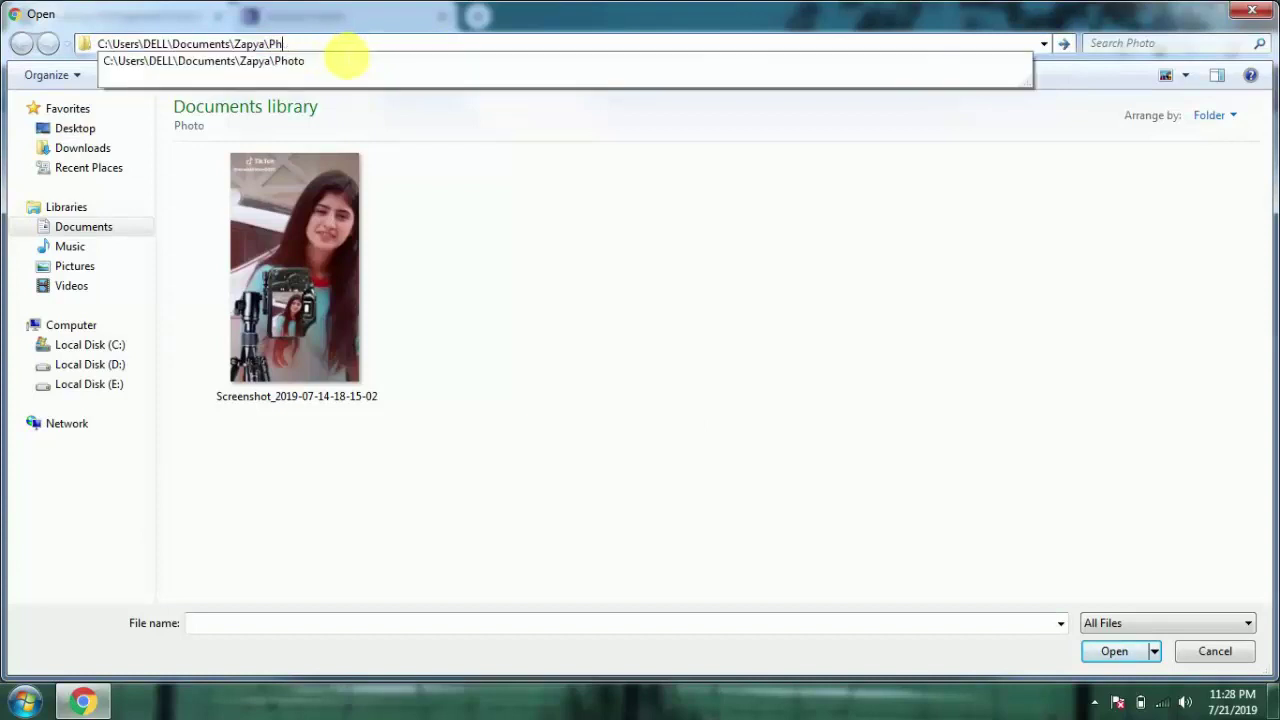
{"action": "key", "text": "Return"}
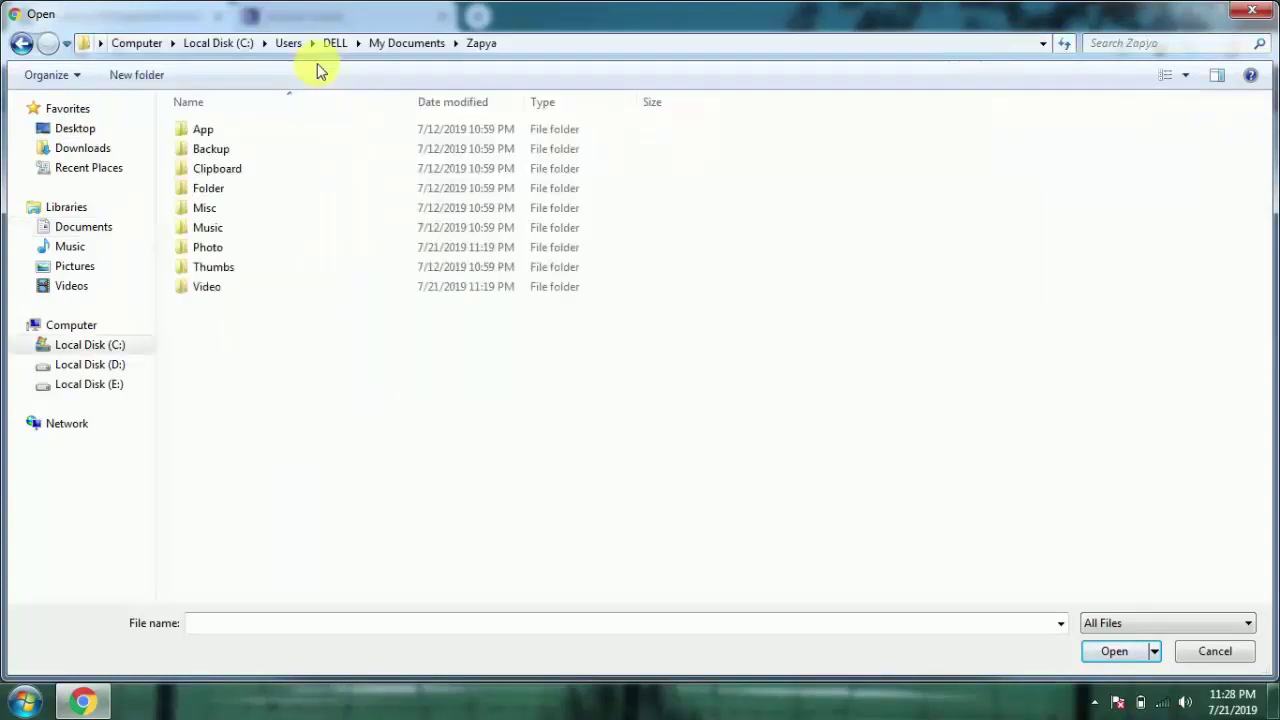
{"action": "double_click", "coordinate": [214, 287]}
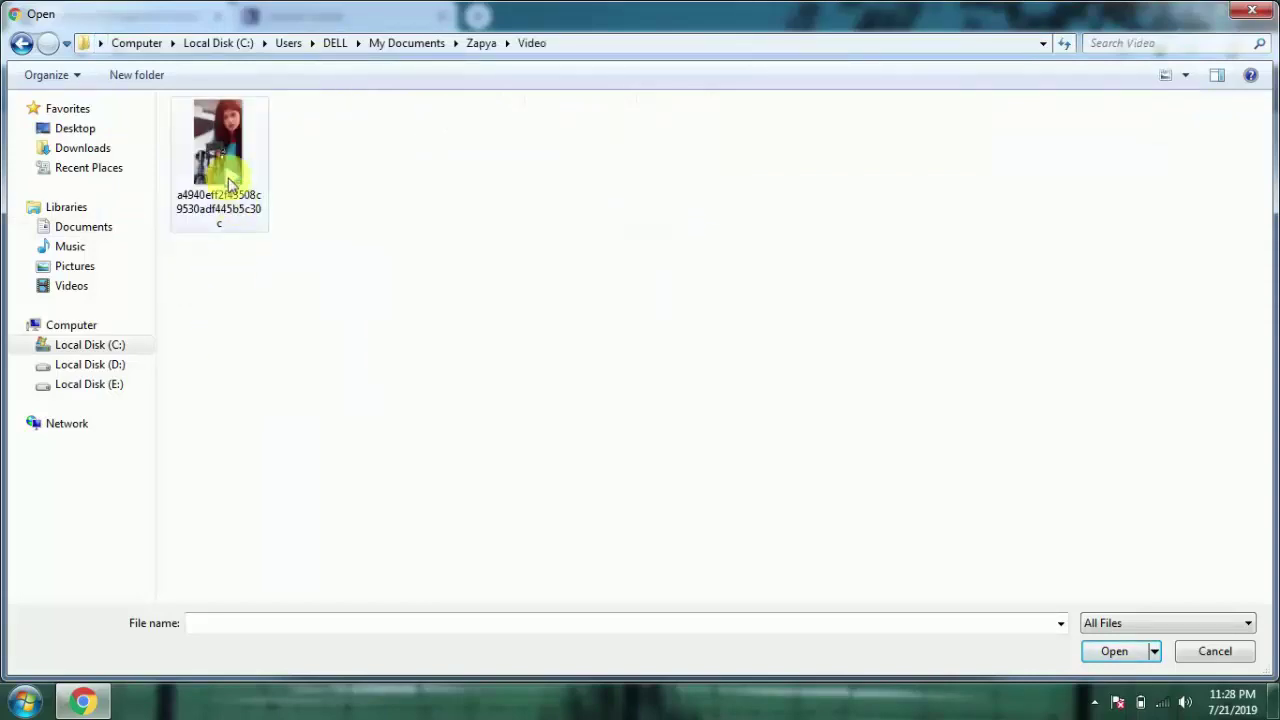
{"action": "double_click", "coordinate": [223, 166]}
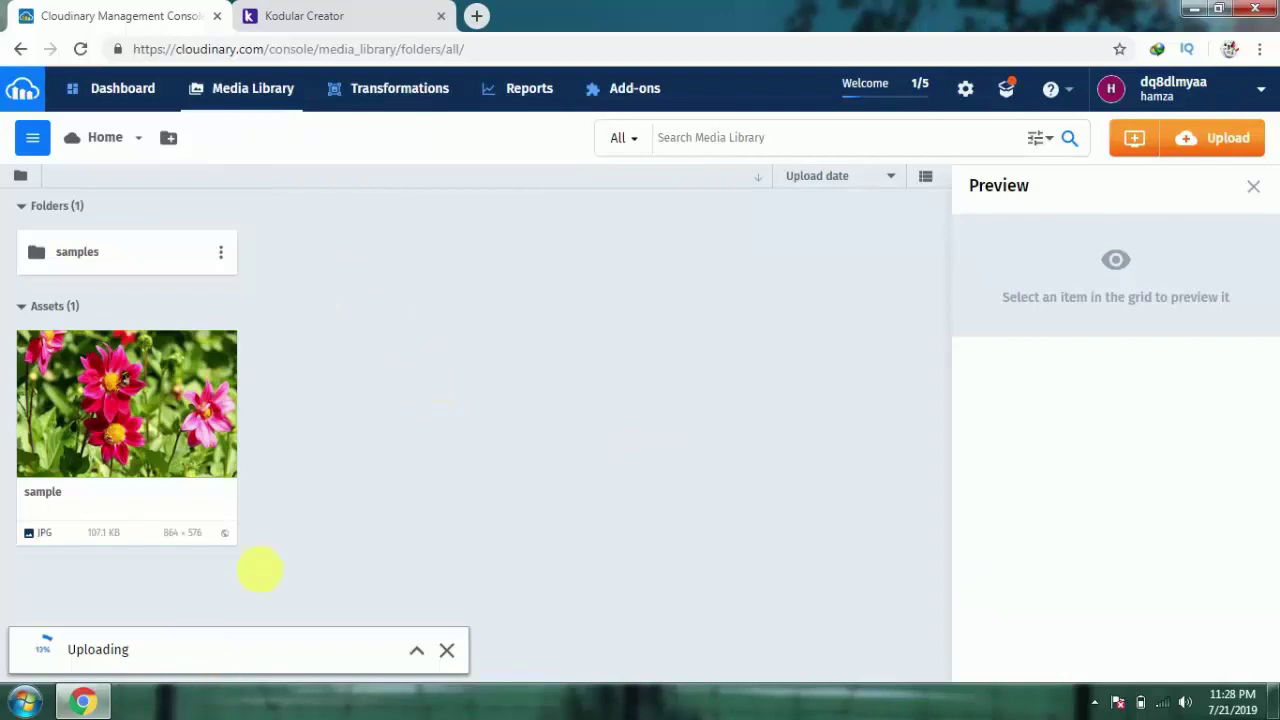
Step: Open Airtable in a new browser tab and find the whataap video workspace among the bases
{"action": "left_click", "coordinate": [476, 15]}
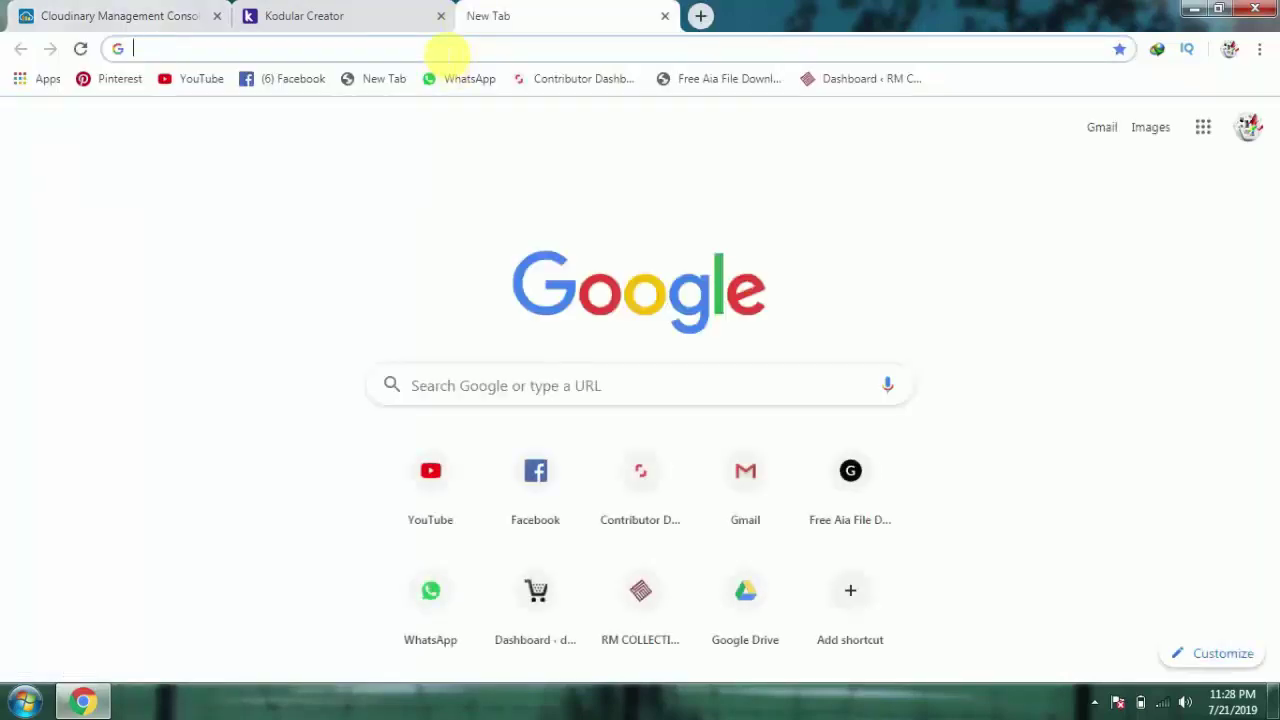
{"action": "type", "text": "ai"}
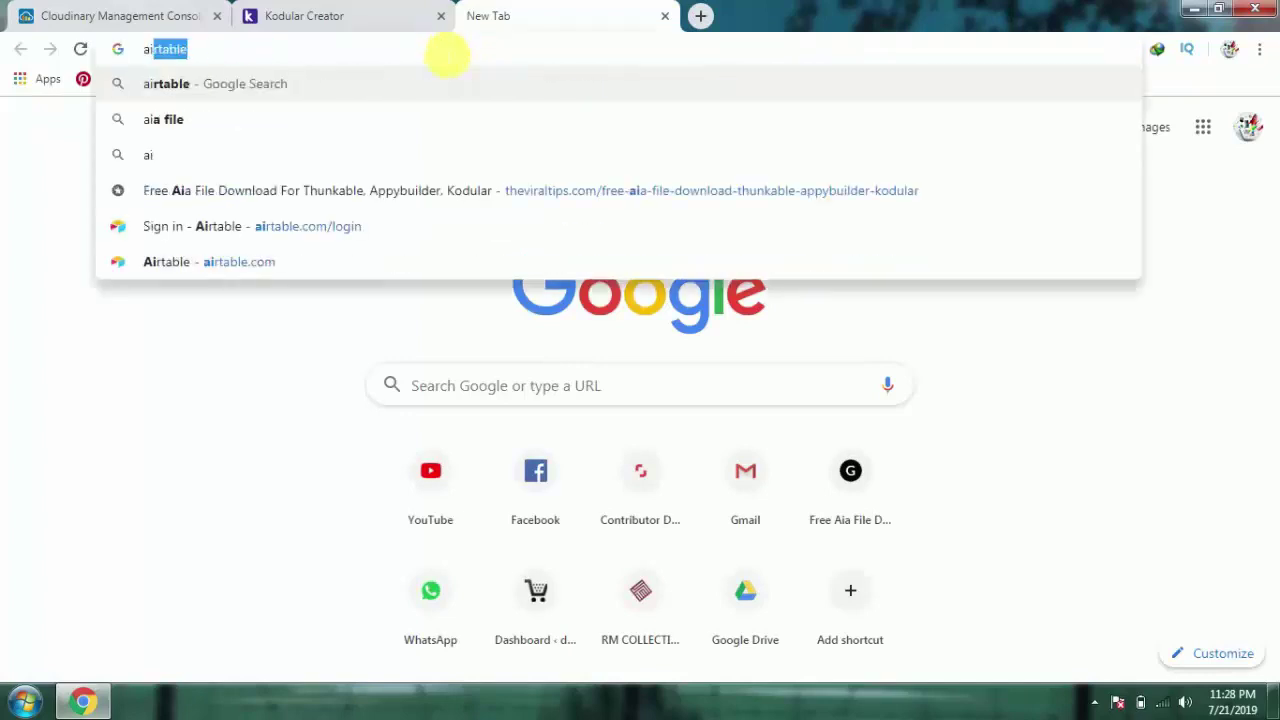
{"action": "key", "text": "Return"}
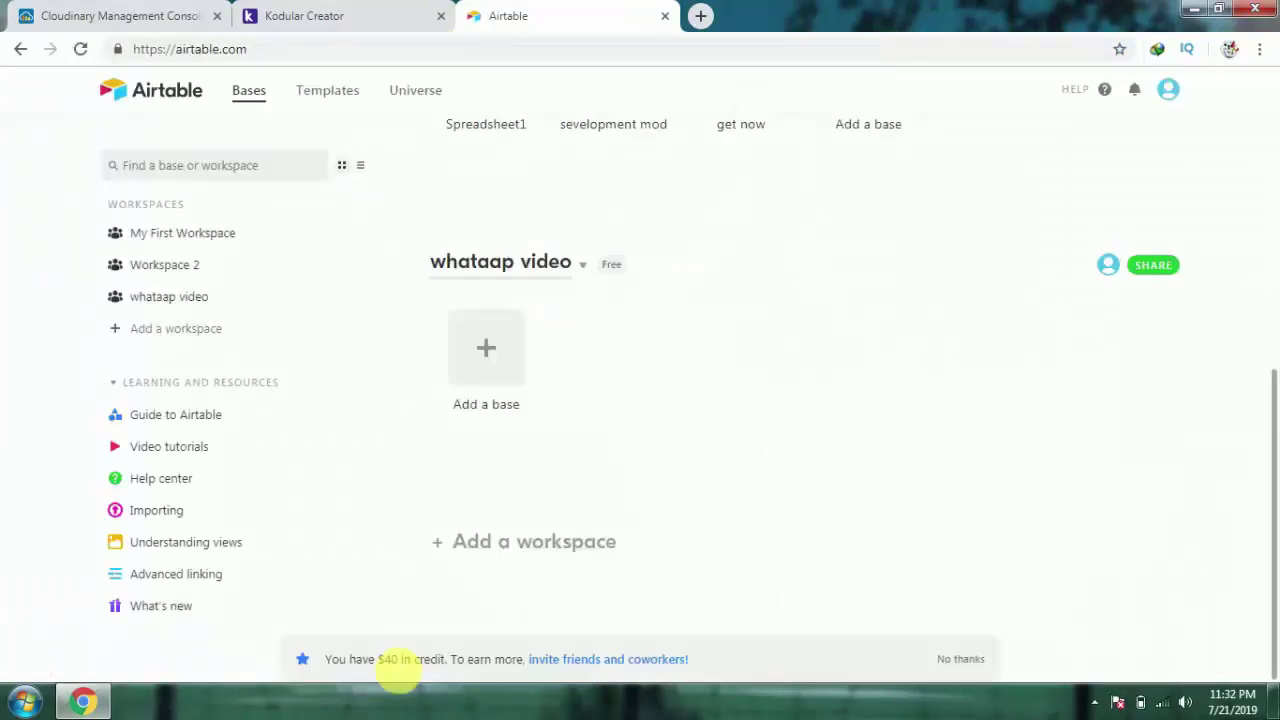
{"action": "scroll", "coordinate": [943, 234], "scroll_direction": "up", "scroll_amount": 5}
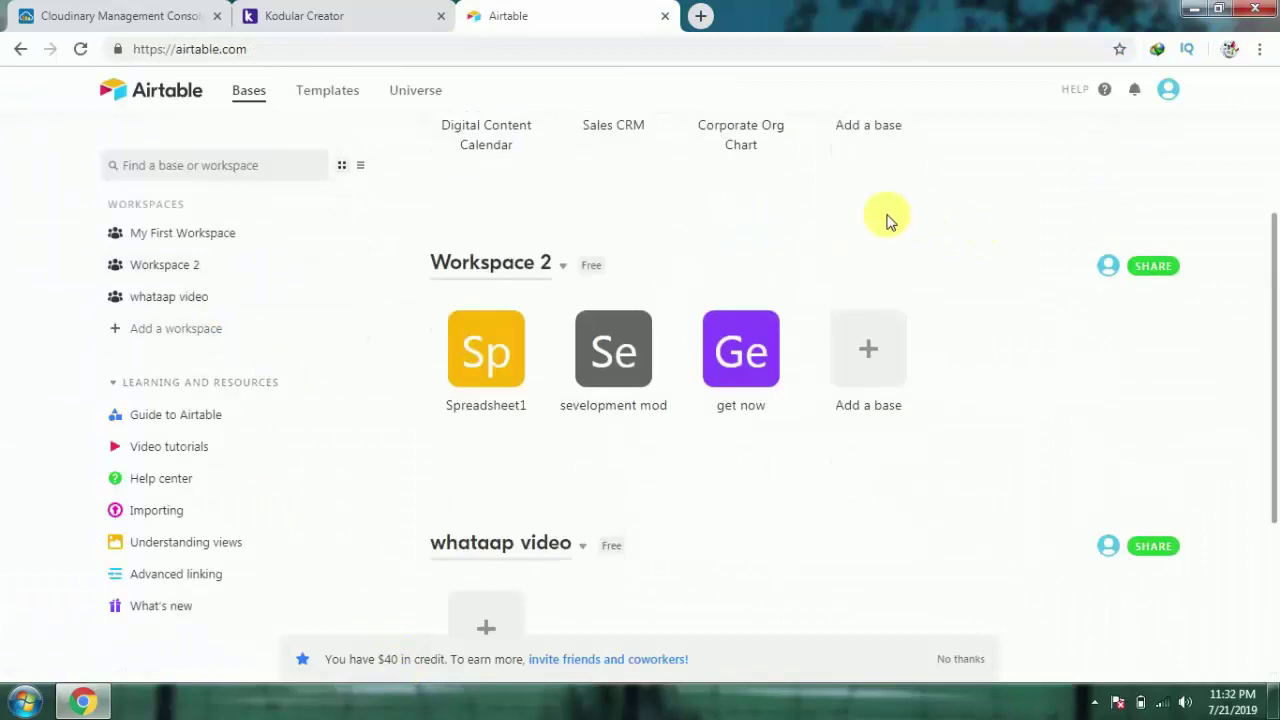
{"action": "scroll", "coordinate": [590, 246], "scroll_direction": "down", "scroll_amount": 3}
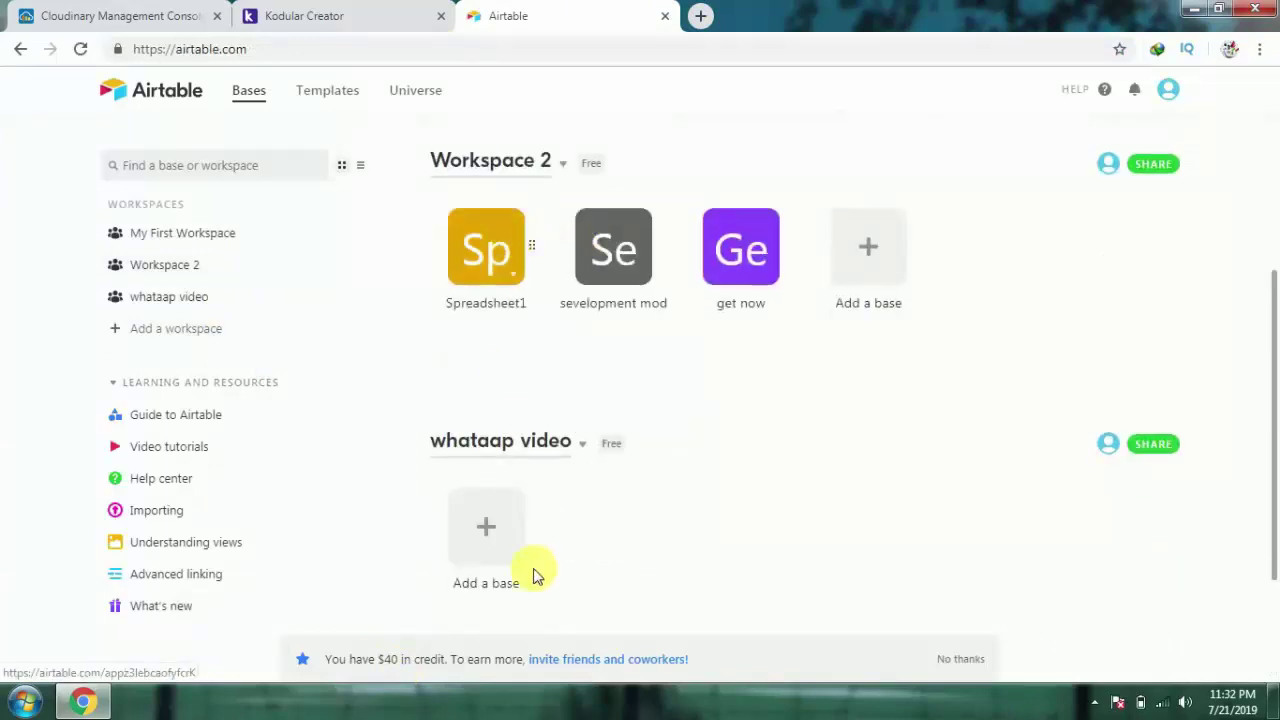
{"action": "left_click", "coordinate": [546, 437]}
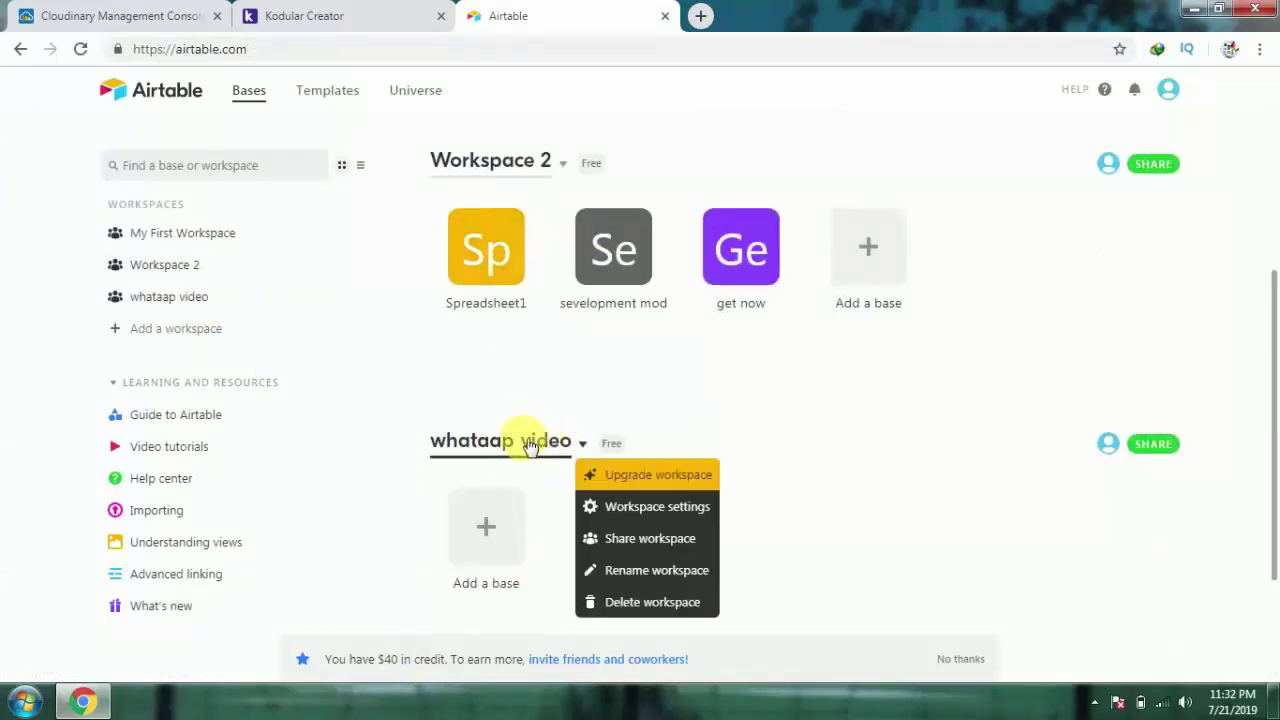
{"action": "left_click", "coordinate": [514, 432]}
{"action": "scroll", "coordinate": [500, 455], "scroll_direction": "down", "scroll_amount": 1}
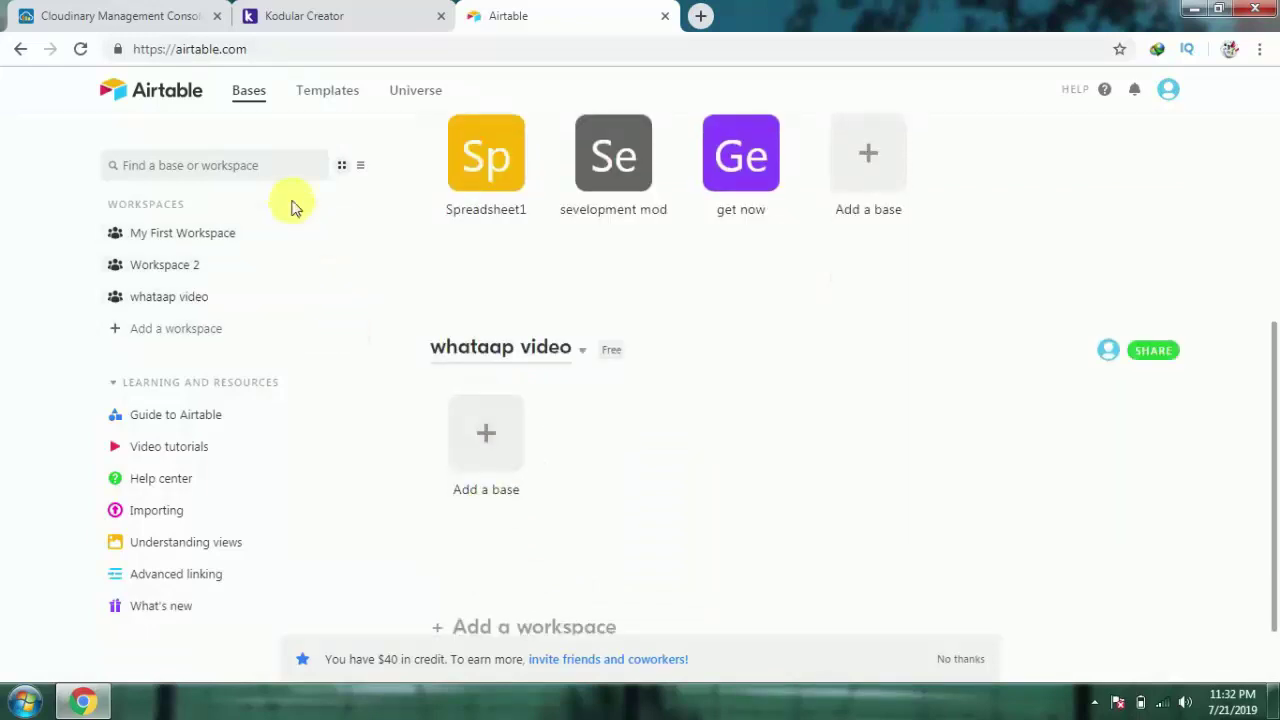
Step: Add a base to the whataap video workspace by importing pasted table data with the header video
{"action": "left_click", "coordinate": [519, 429]}
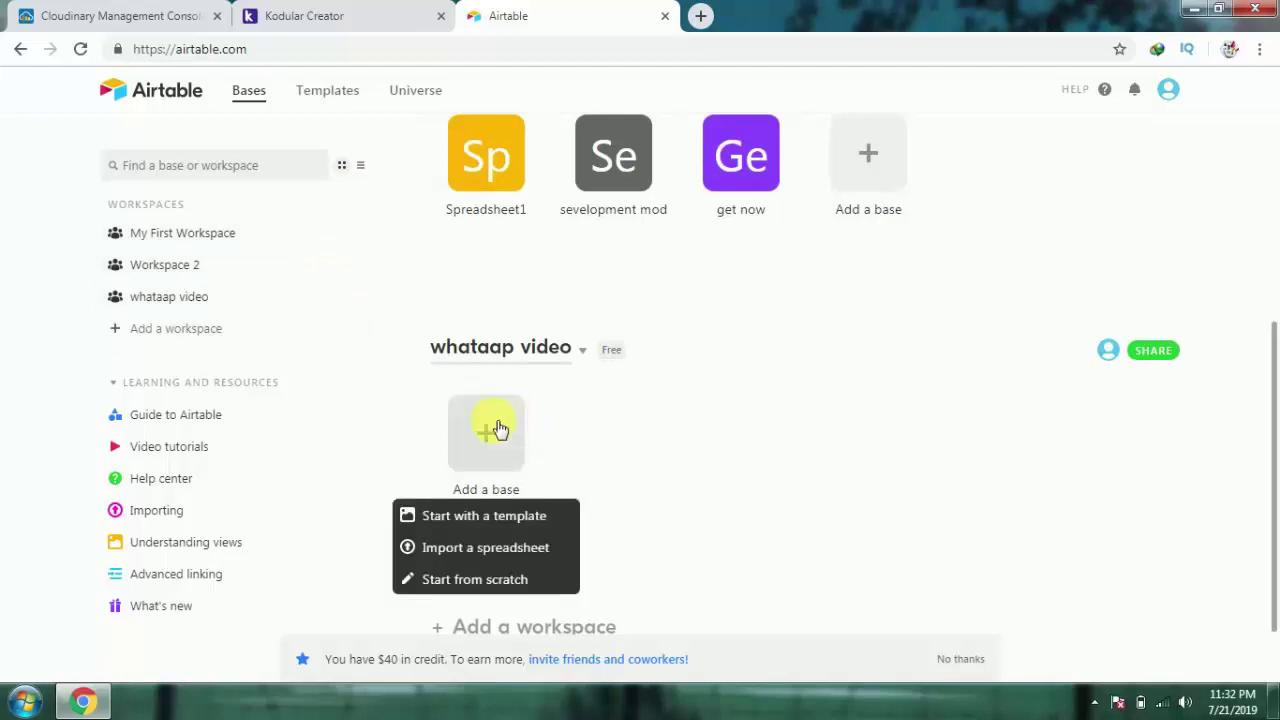
{"action": "left_click", "coordinate": [476, 557]}
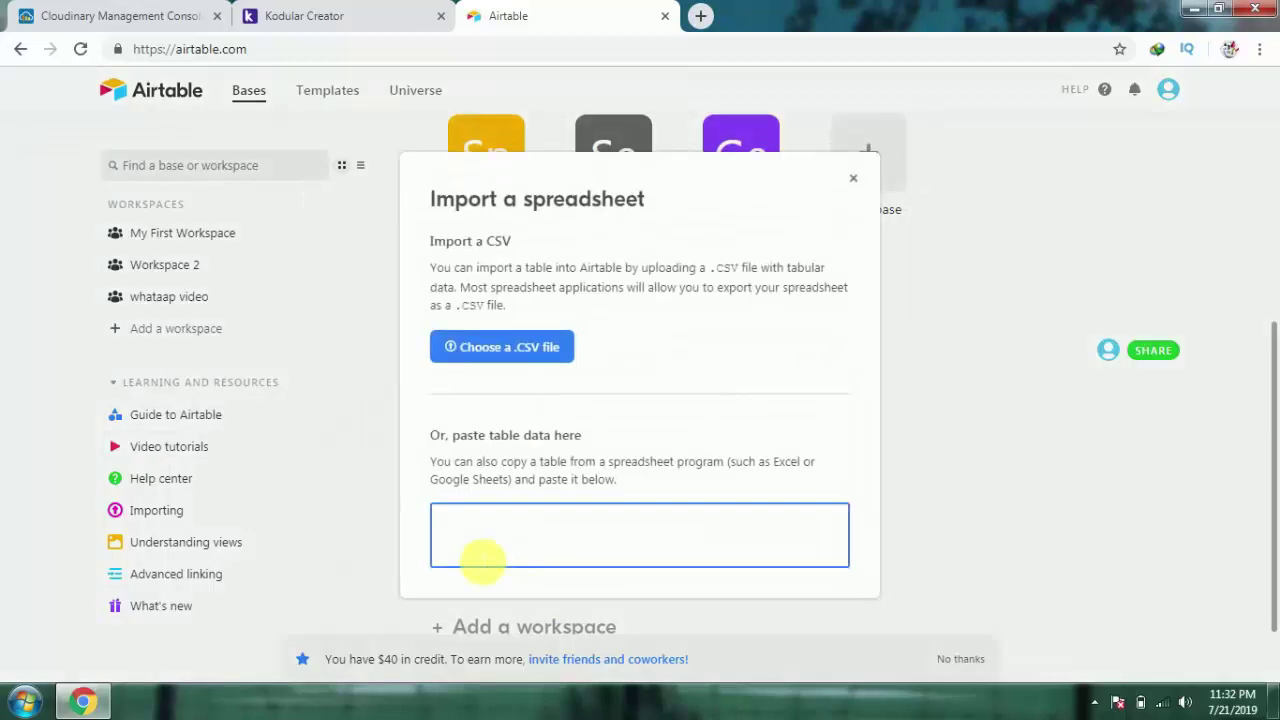
{"action": "type", "text": "video"}
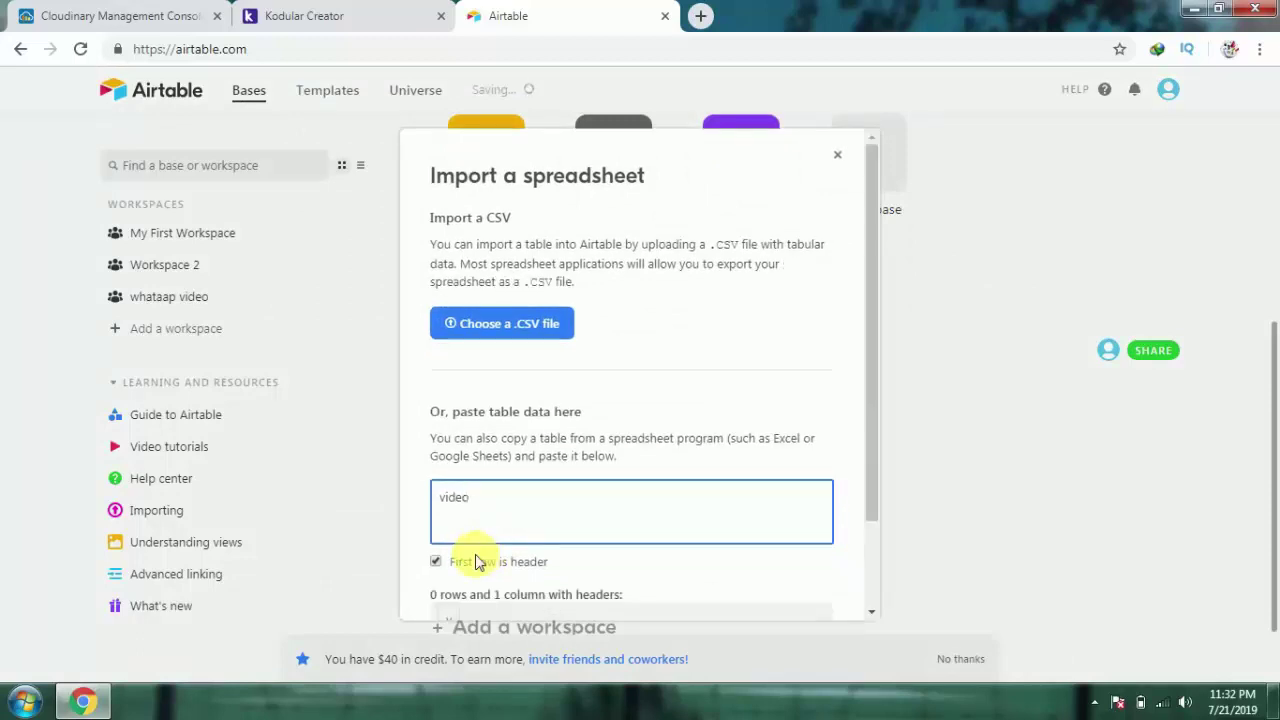
{"action": "key", "text": "Return"}
{"action": "scroll", "coordinate": [503, 486], "scroll_direction": "down", "scroll_amount": 2}
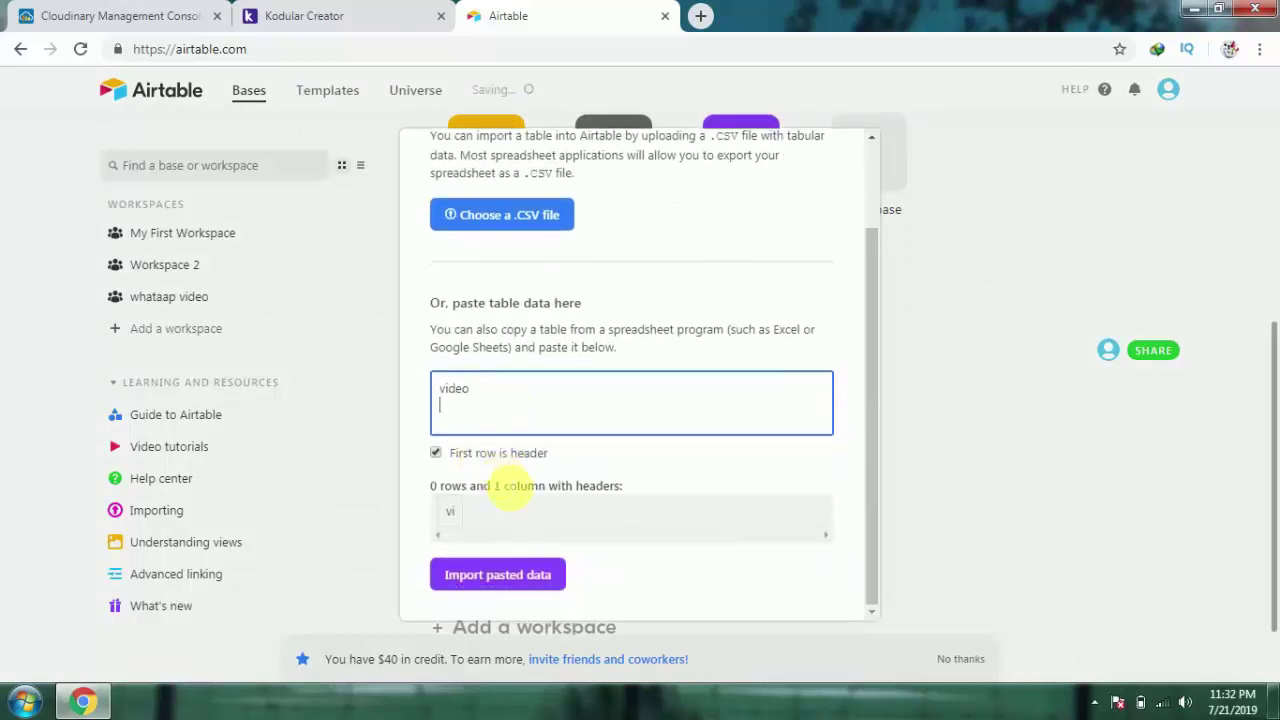
{"action": "left_click", "coordinate": [498, 578]}
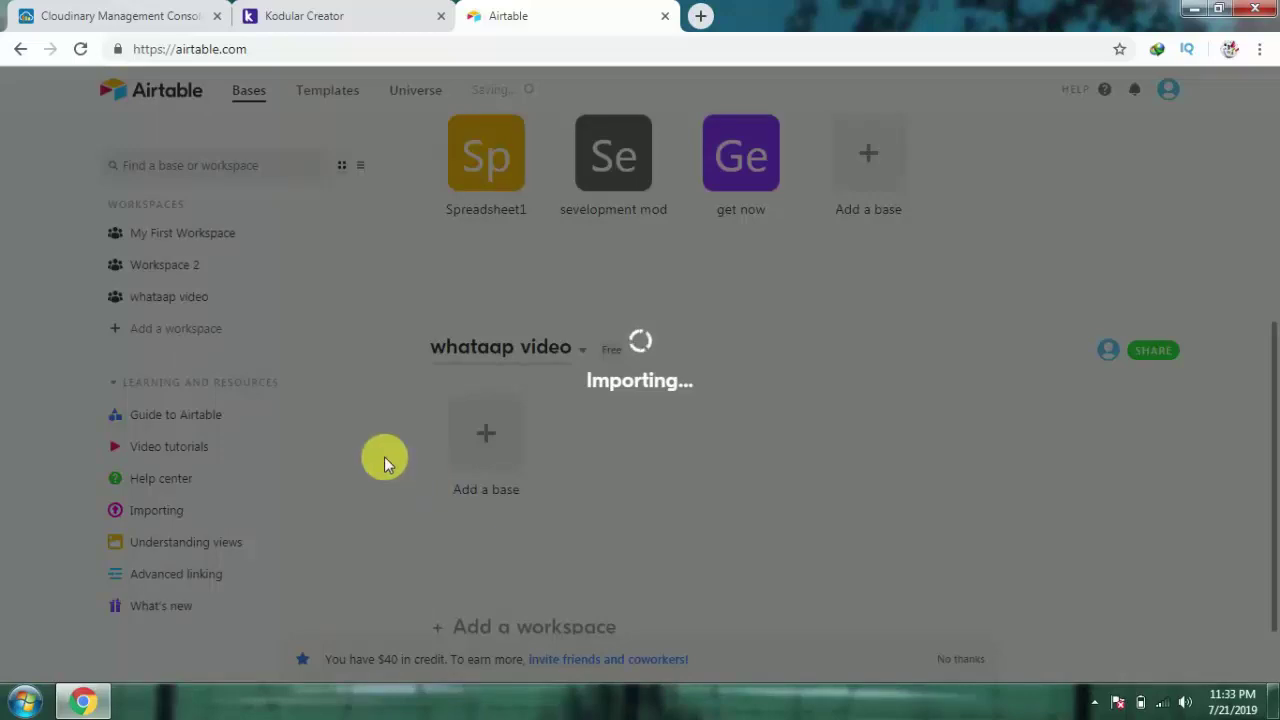
Step: Check the uploads in the Cloudinary media library and open the newly imported base in Airtable
{"action": "left_click", "coordinate": [125, 14]}
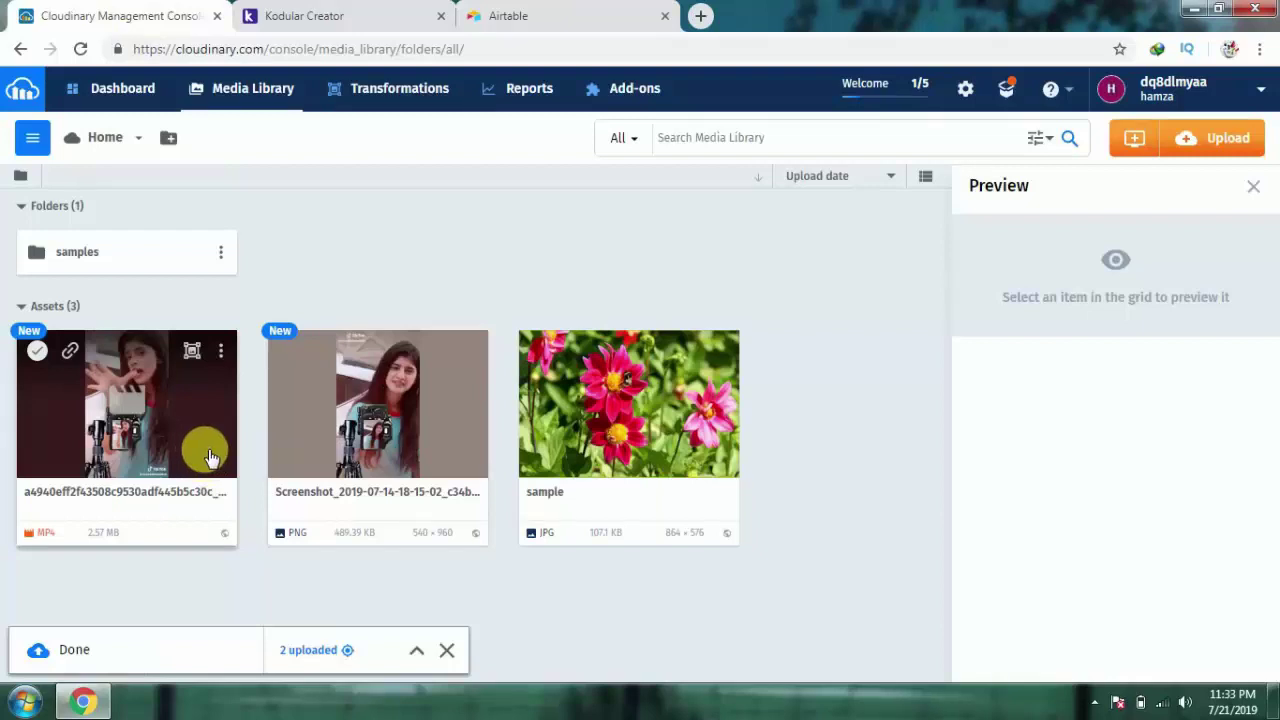
{"action": "left_click", "coordinate": [530, 12]}
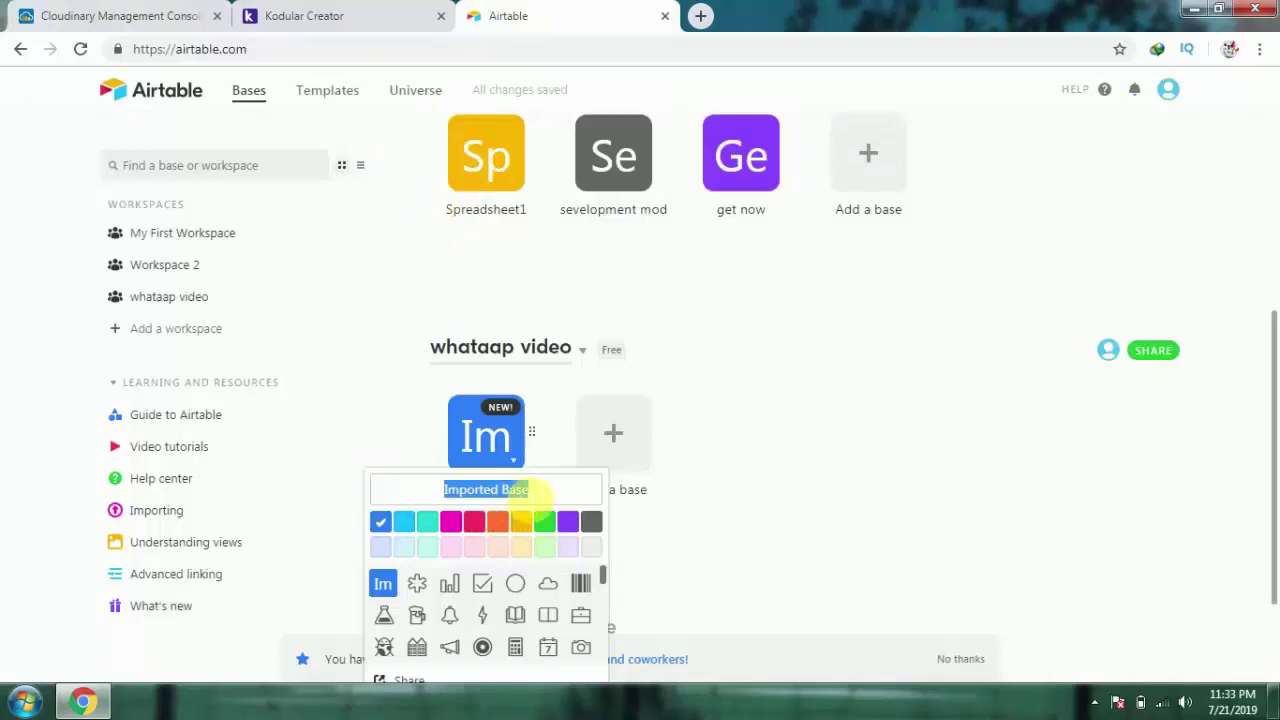
{"action": "left_click", "coordinate": [524, 489]}
{"action": "triple_click", "coordinate": [524, 489]}
{"action": "left_click", "coordinate": [694, 474]}
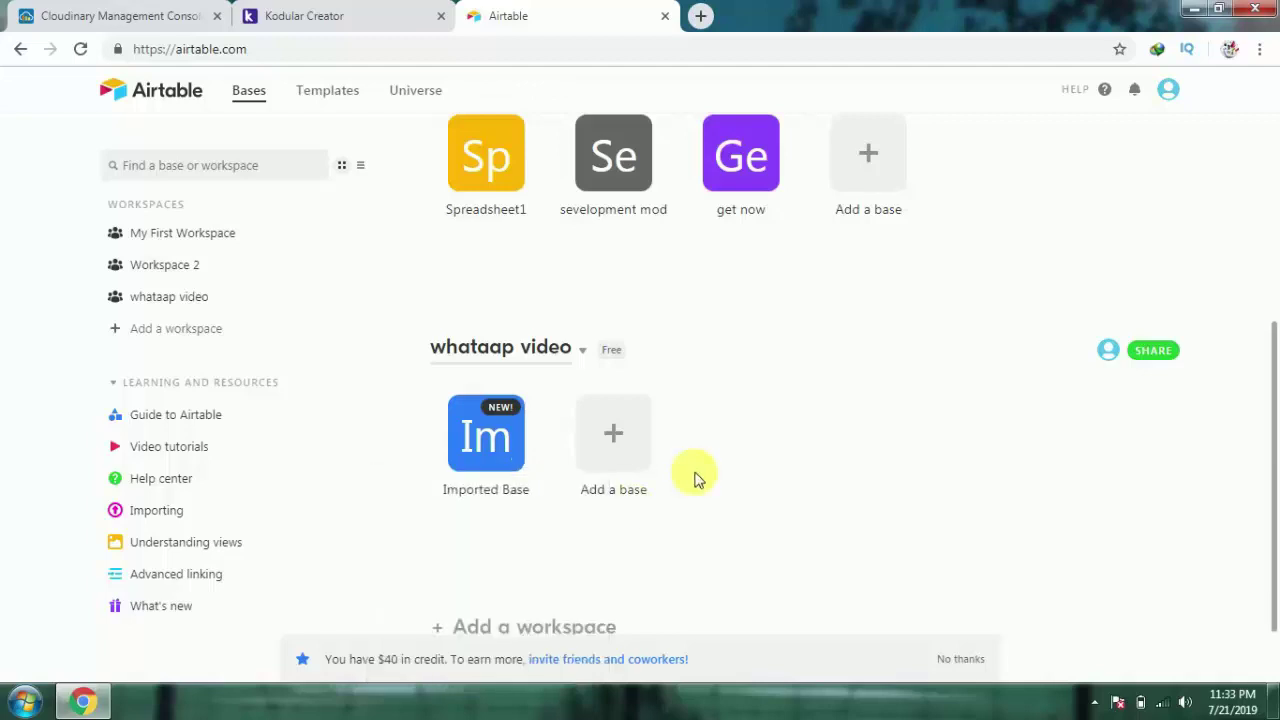
{"action": "scroll", "coordinate": [689, 431], "scroll_direction": "down", "scroll_amount": 1}
{"action": "left_click", "coordinate": [492, 365]}
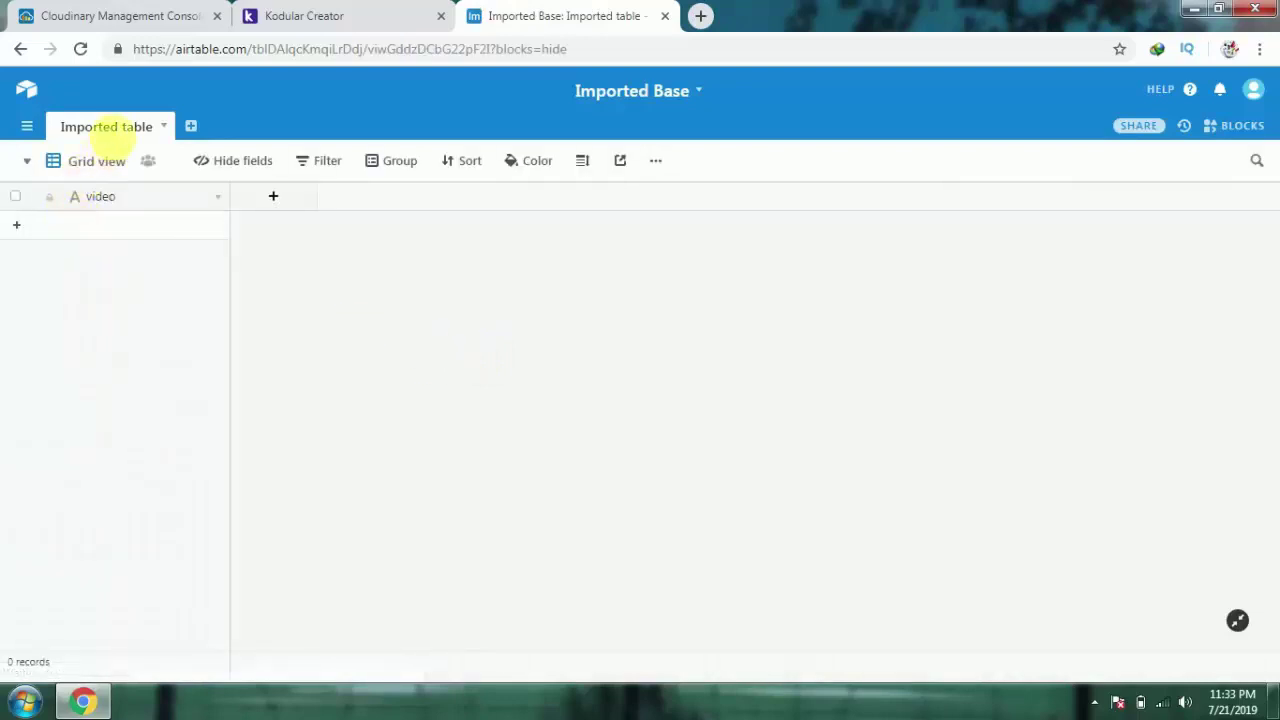
Step: Rename the imported table as video whatapp
{"action": "left_click", "coordinate": [124, 132]}
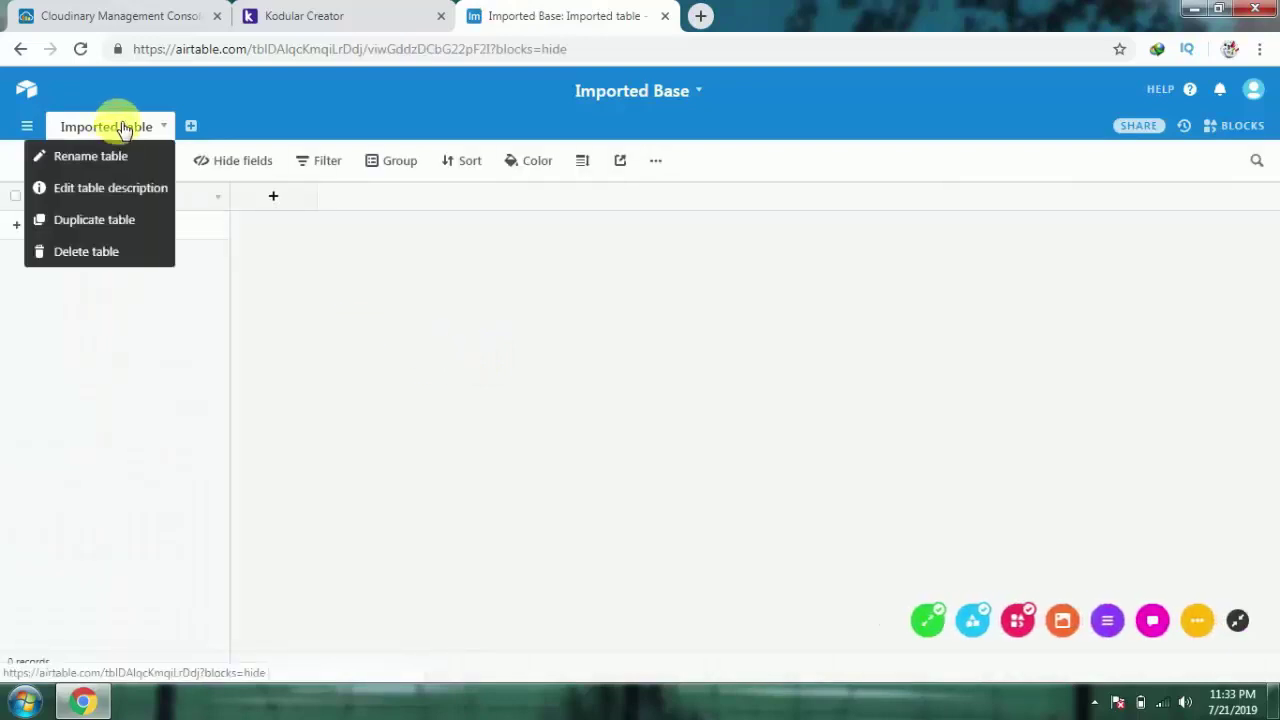
{"action": "left_click", "coordinate": [116, 187]}
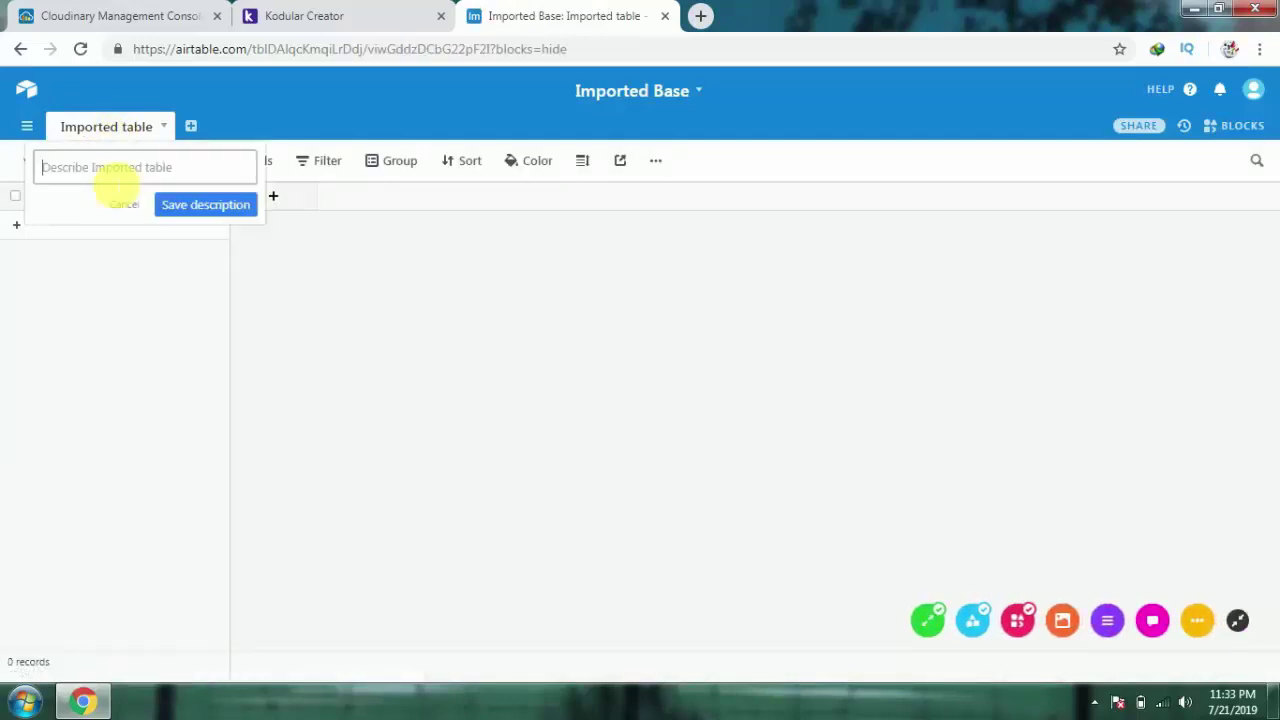
{"action": "left_click", "coordinate": [160, 127]}
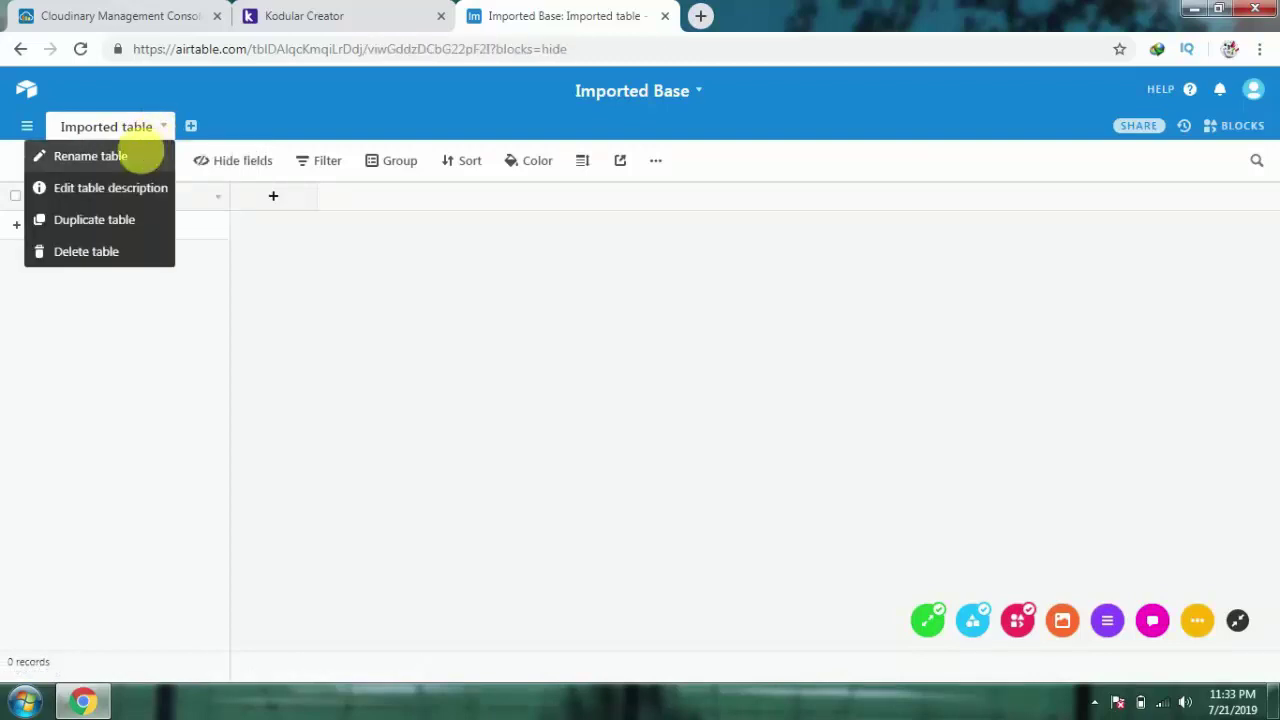
{"action": "left_click", "coordinate": [90, 155]}
{"action": "type", "text": "video wha"}
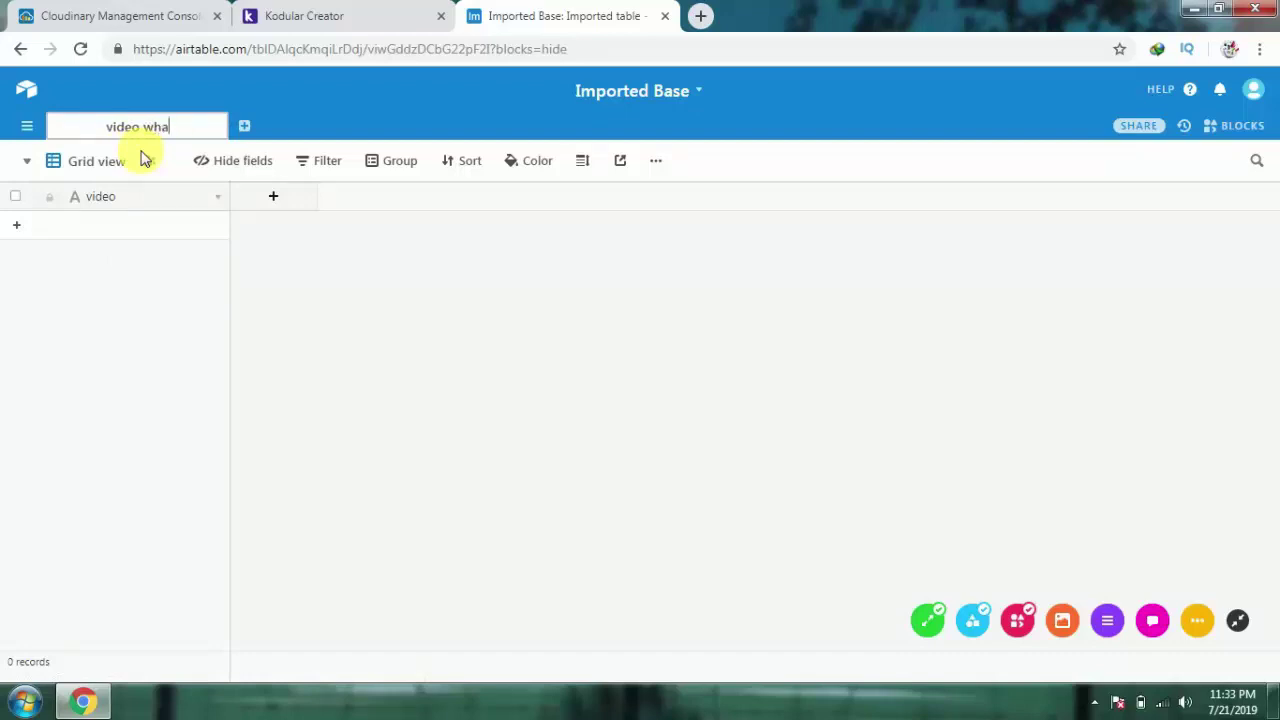
{"action": "type", "text": "tapp"}
{"action": "key", "text": "Return"}
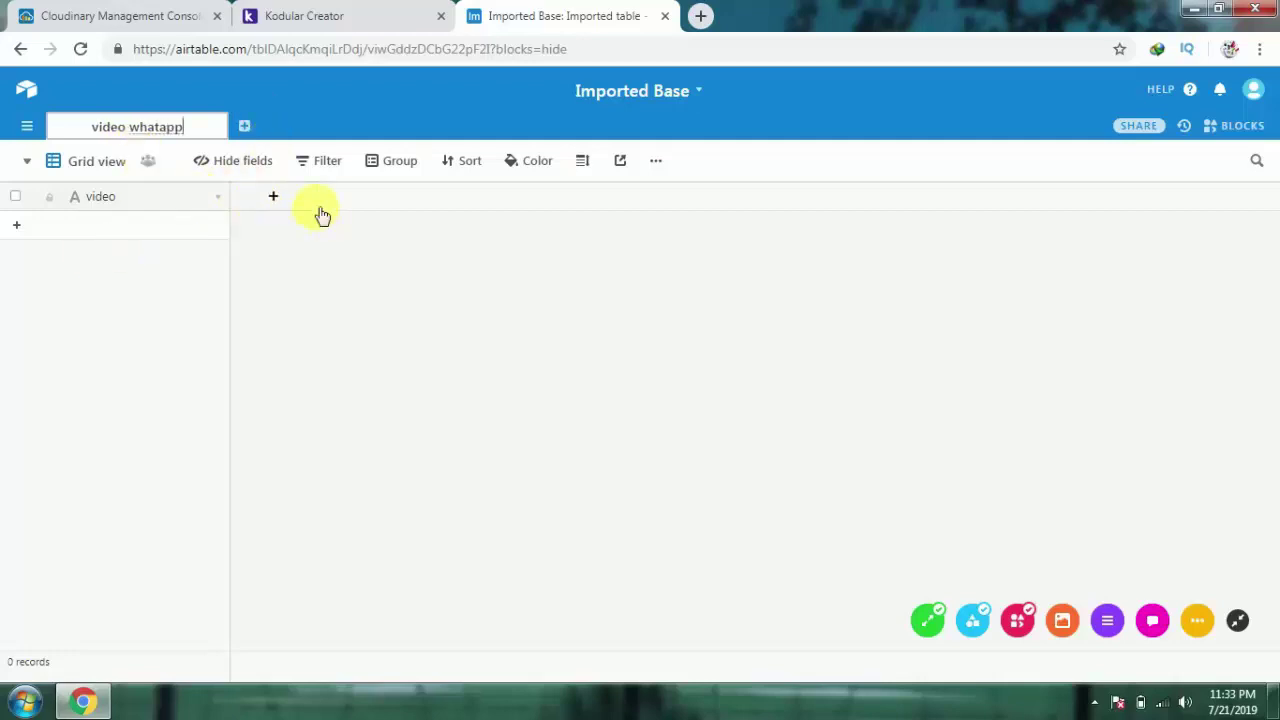
Step: Add a single line text field named images next to the video field
{"action": "left_click", "coordinate": [271, 198]}
{"action": "left_click", "coordinate": [284, 236]}
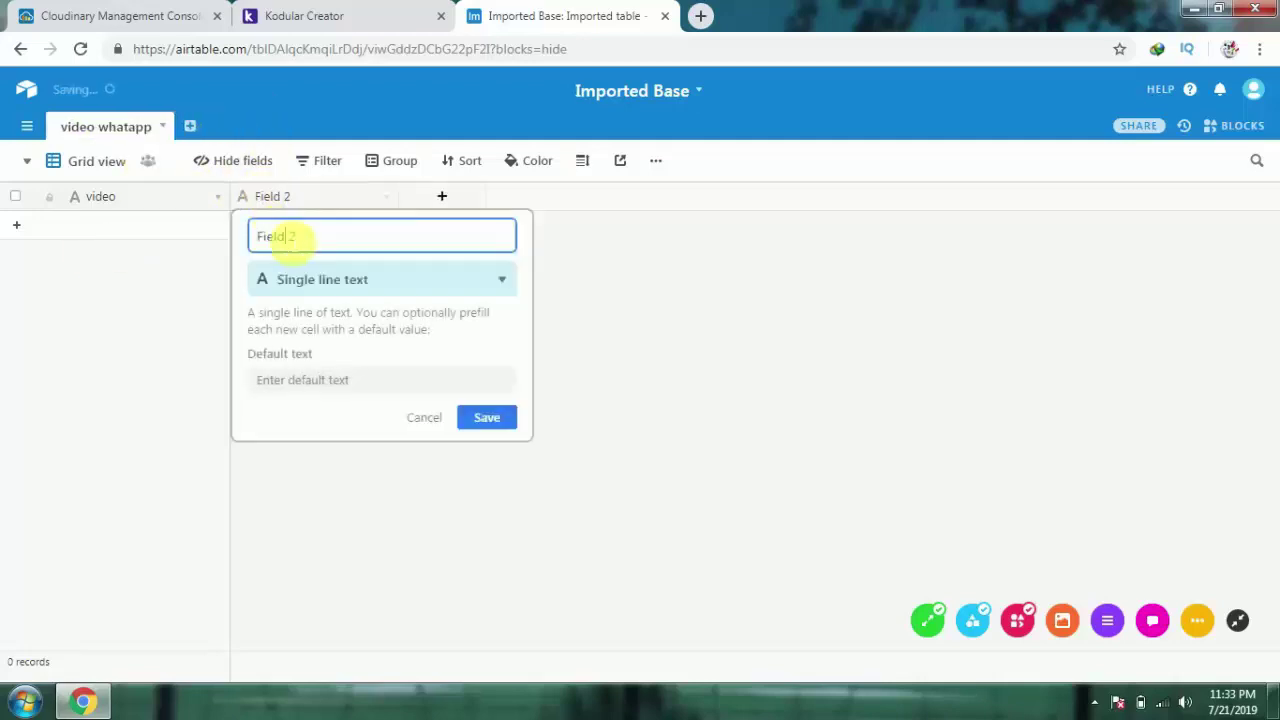
{"action": "key", "text": "BackSpace"}
{"action": "type", "text": "images"}
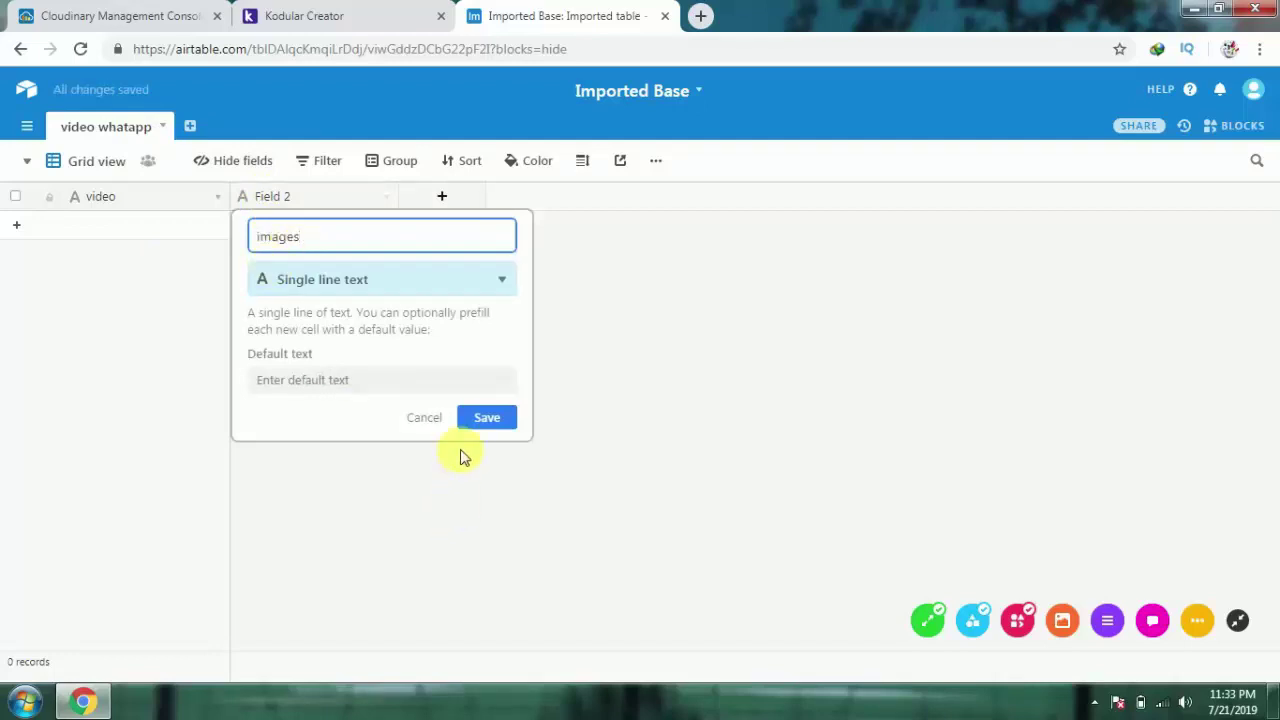
{"action": "left_click", "coordinate": [487, 420]}
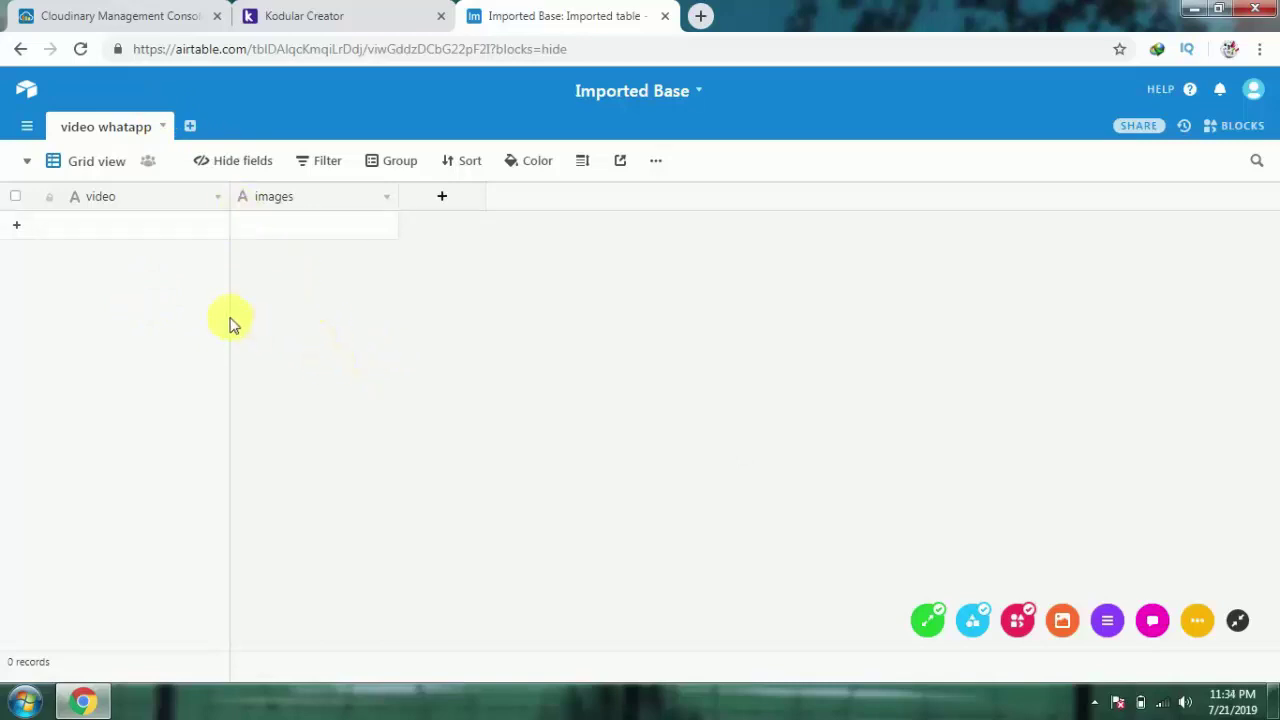
Step: Add an empty record to the table for the video and images values
{"action": "left_click", "coordinate": [134, 226]}
{"action": "left_click", "coordinate": [295, 222]}
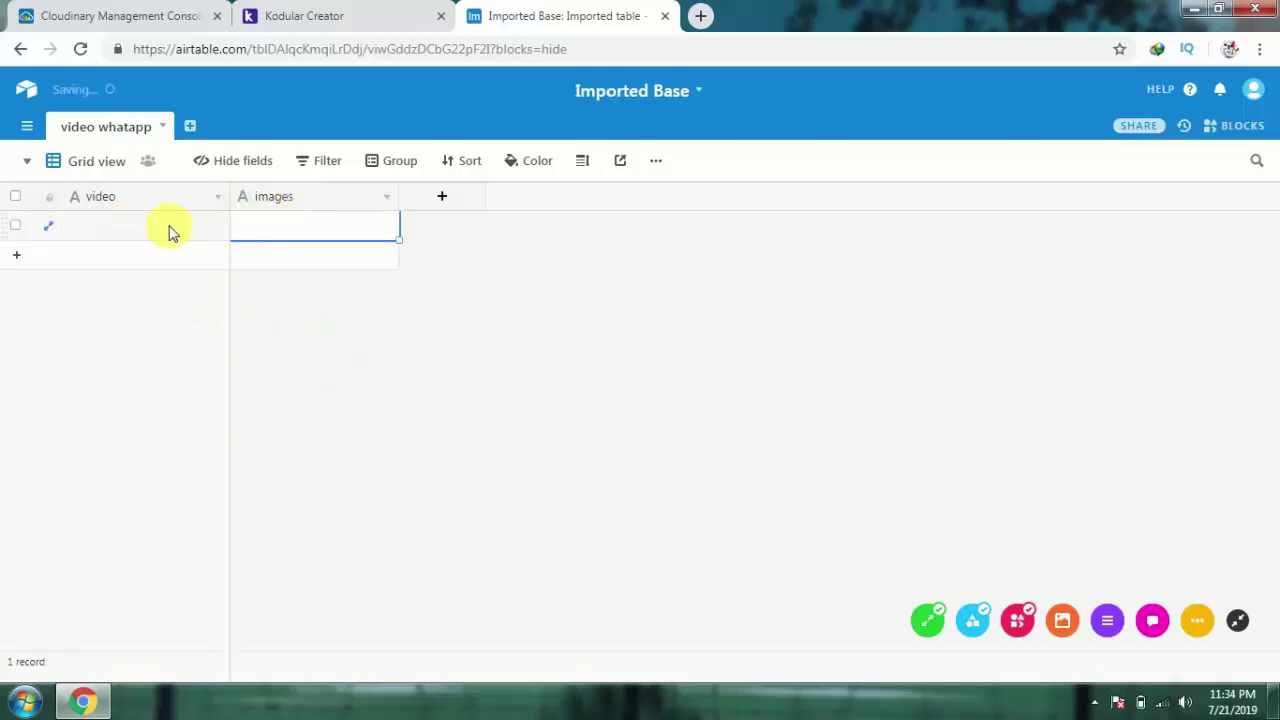
{"action": "left_click", "coordinate": [171, 229]}
{"action": "left_click", "coordinate": [308, 237]}
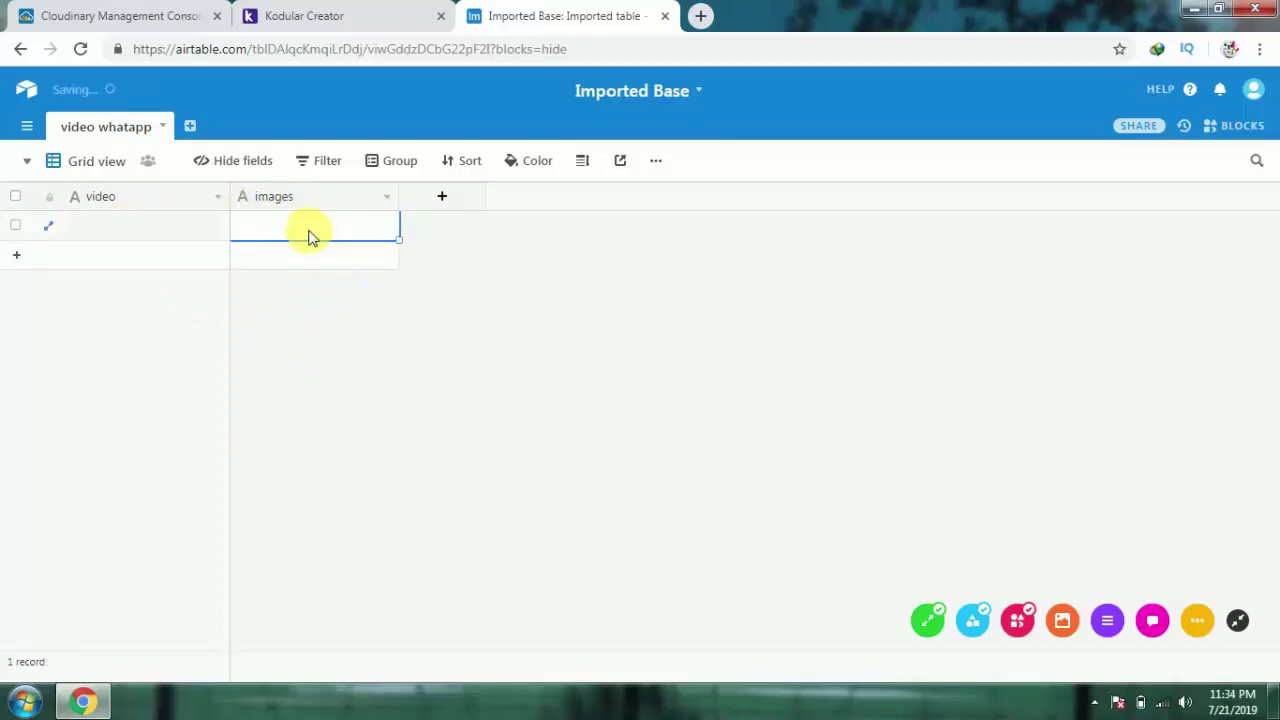
{"action": "left_click", "coordinate": [160, 229]}
Step: Copy the uploaded screenshot image's URL from the Cloudinary media library and open it in a new browser tab
{"action": "left_click", "coordinate": [130, 8]}
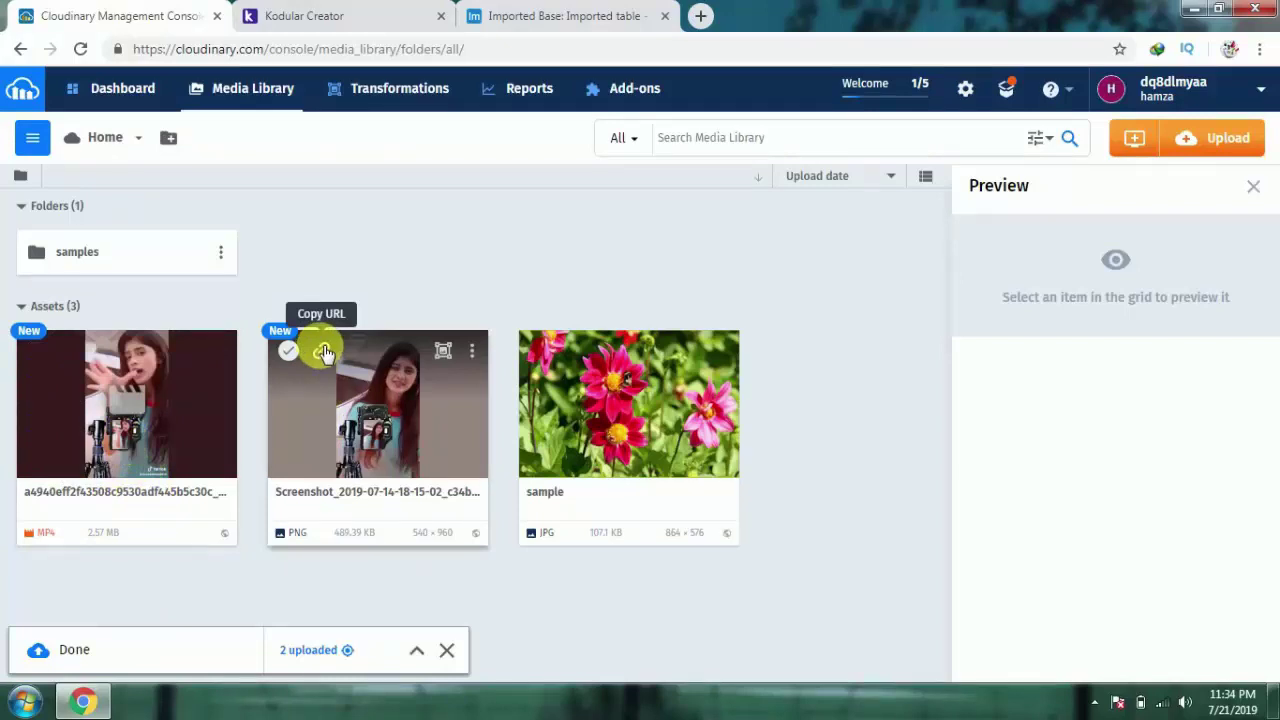
{"action": "left_click", "coordinate": [322, 351]}
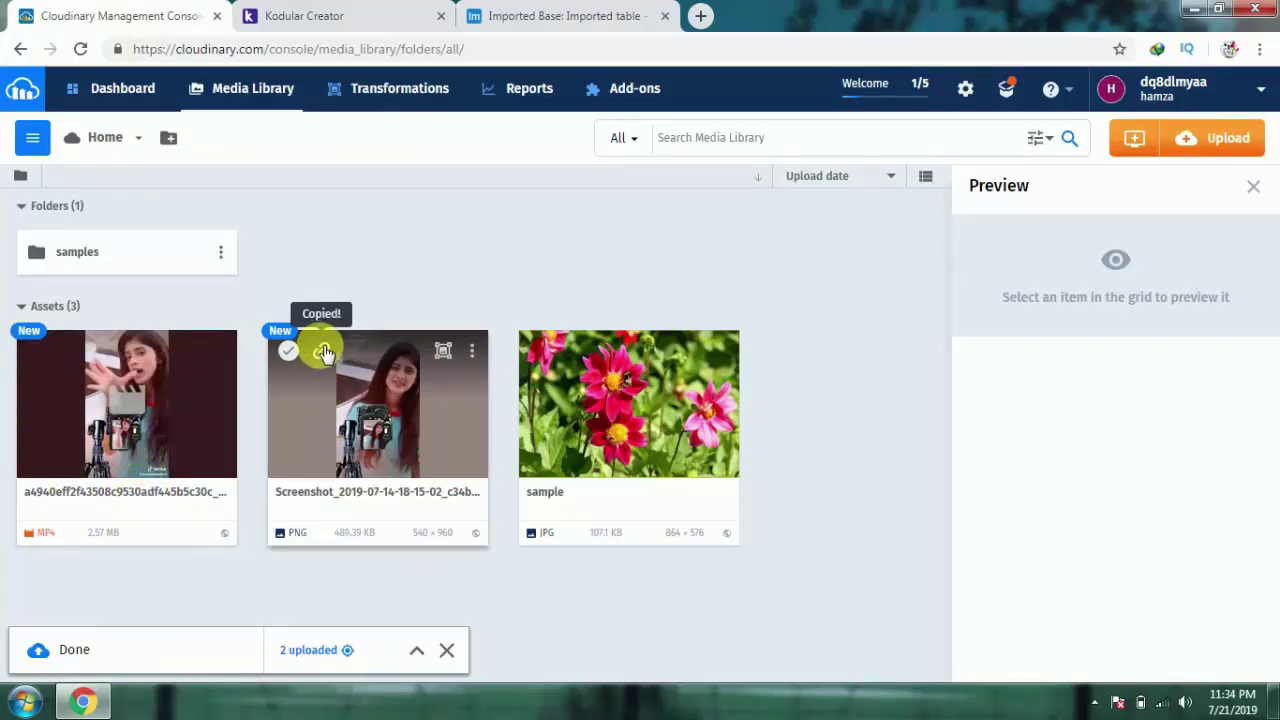
{"action": "left_click", "coordinate": [703, 16]}
{"action": "key", "text": "ctrl+v"}
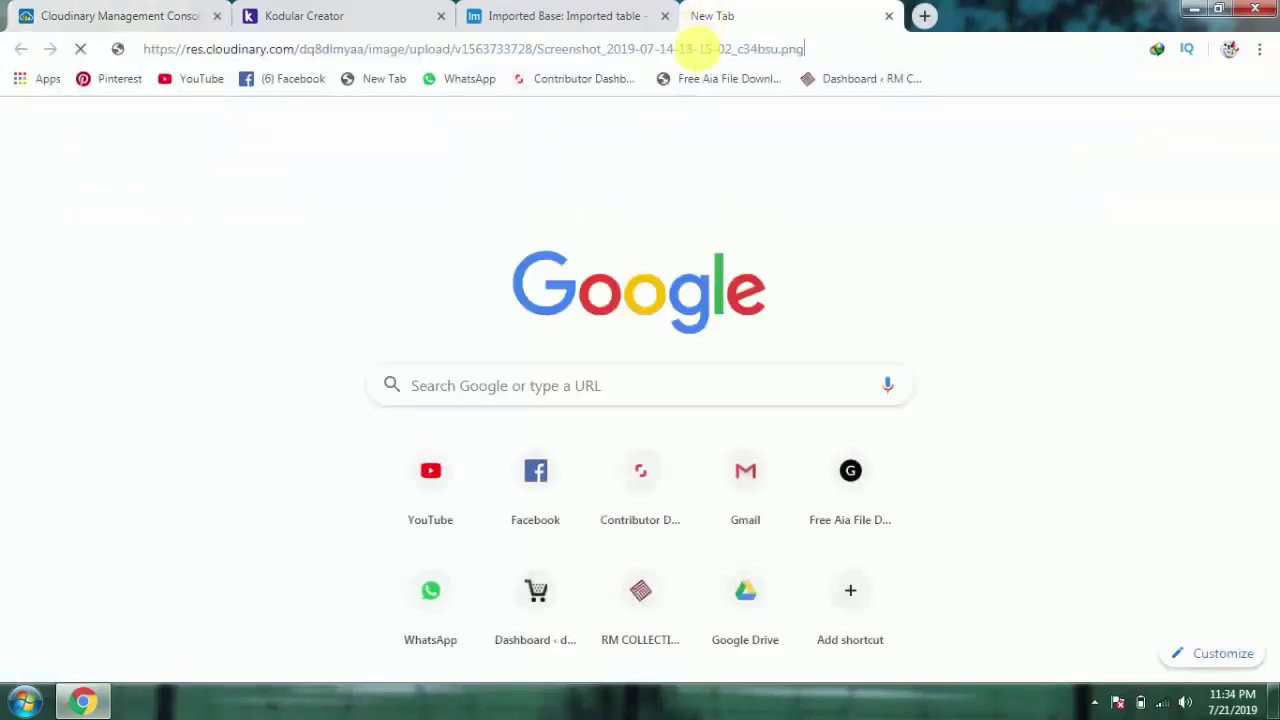
Step: Load the screenshot image's URL to check it, close its tab, and paste the URL into the record's images field in Airtable
{"action": "key", "text": "Return"}
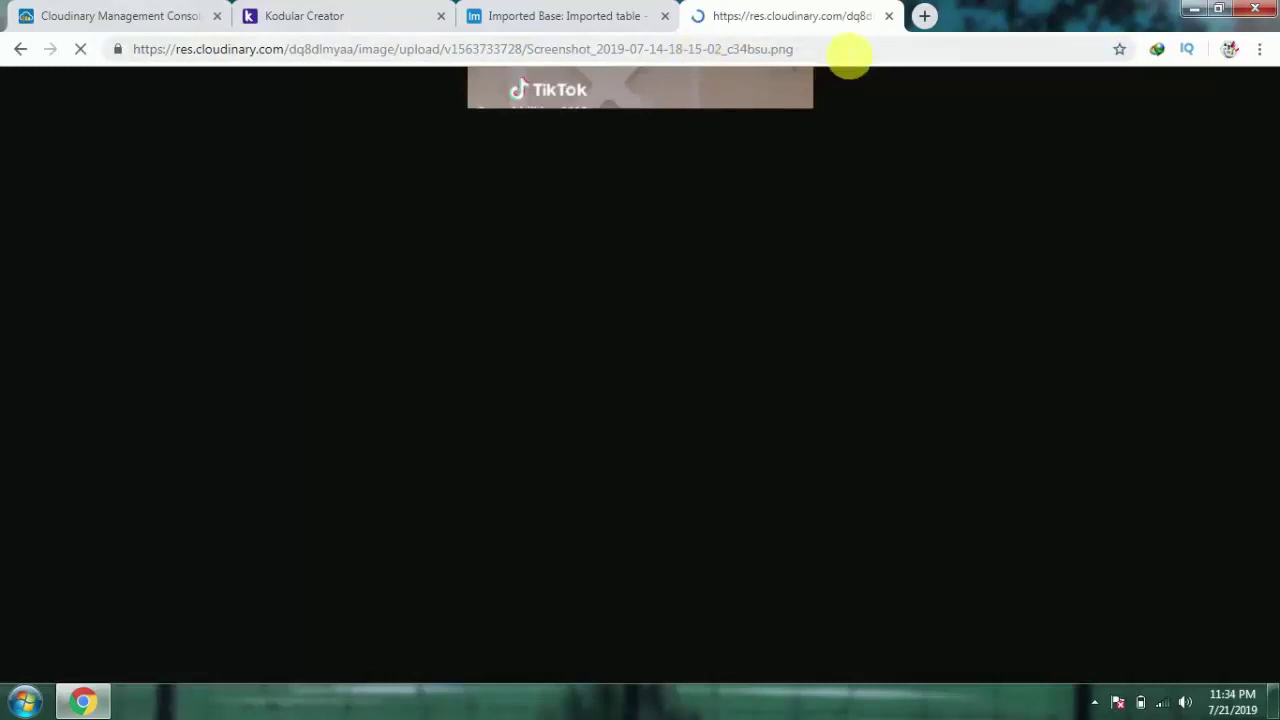
{"action": "left_click", "coordinate": [888, 16]}
{"action": "left_click", "coordinate": [556, 20]}
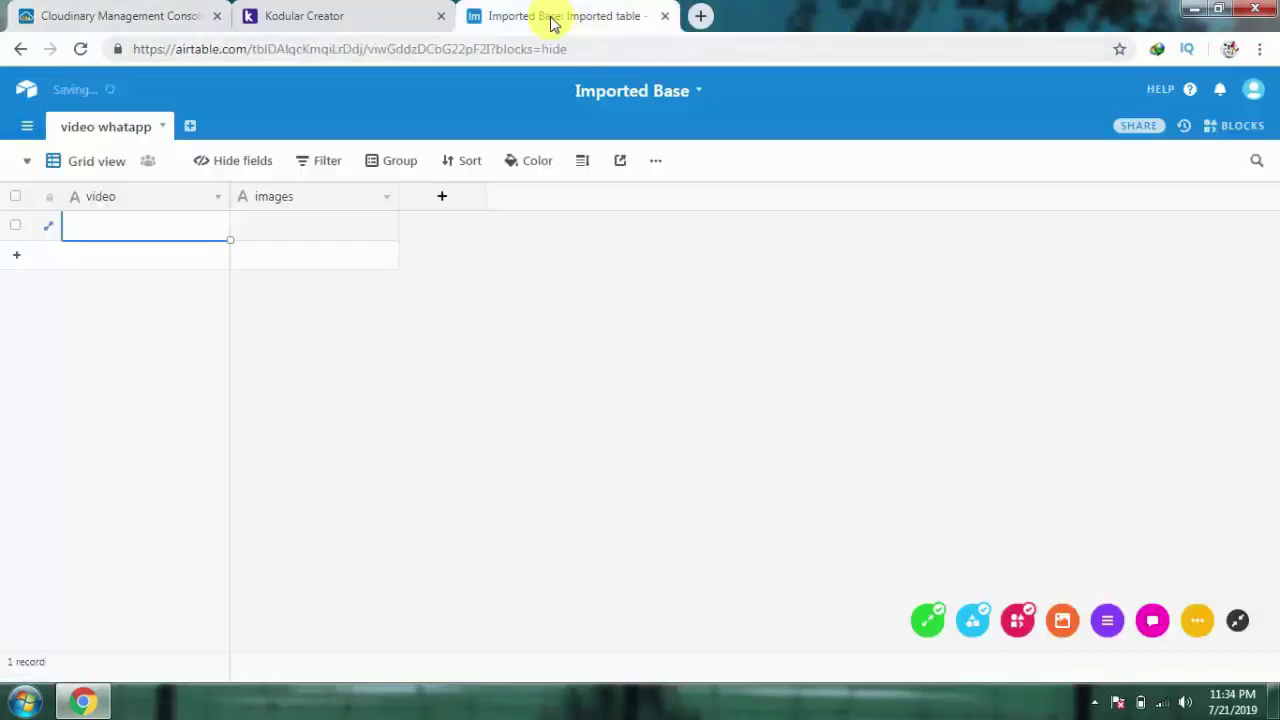
{"action": "left_click", "coordinate": [278, 227]}
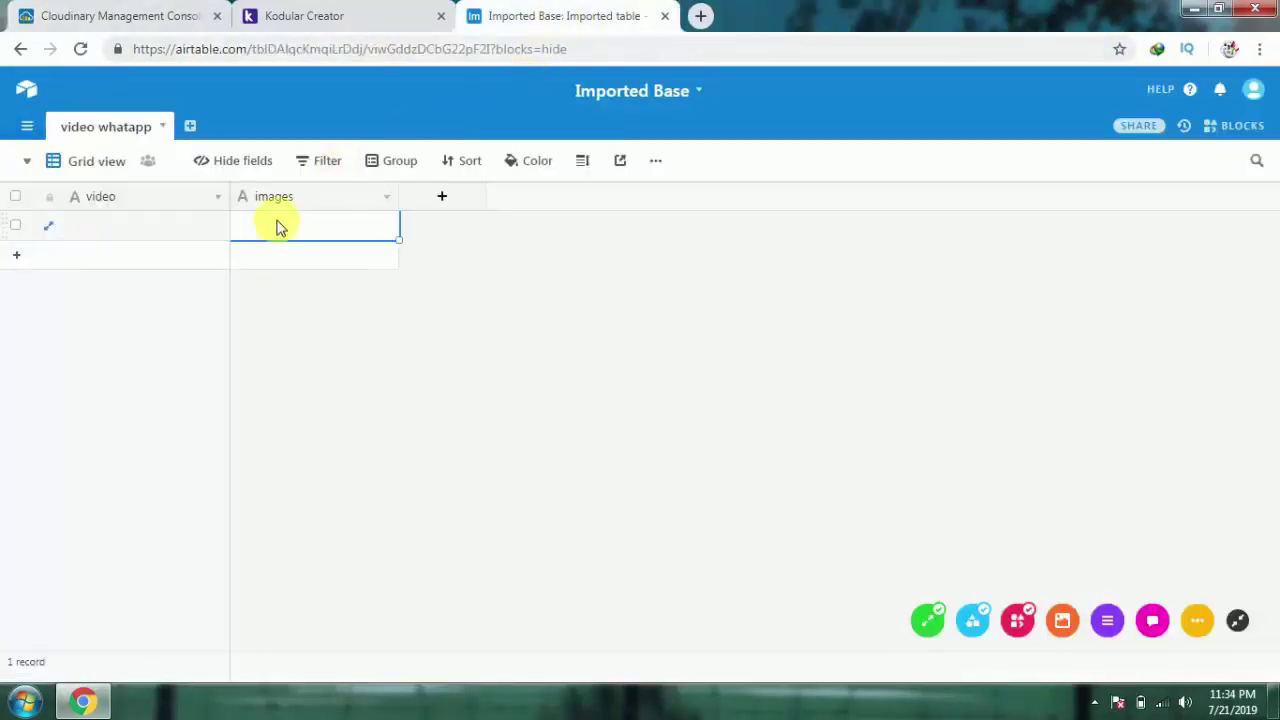
{"action": "key", "text": "ctrl+v"}
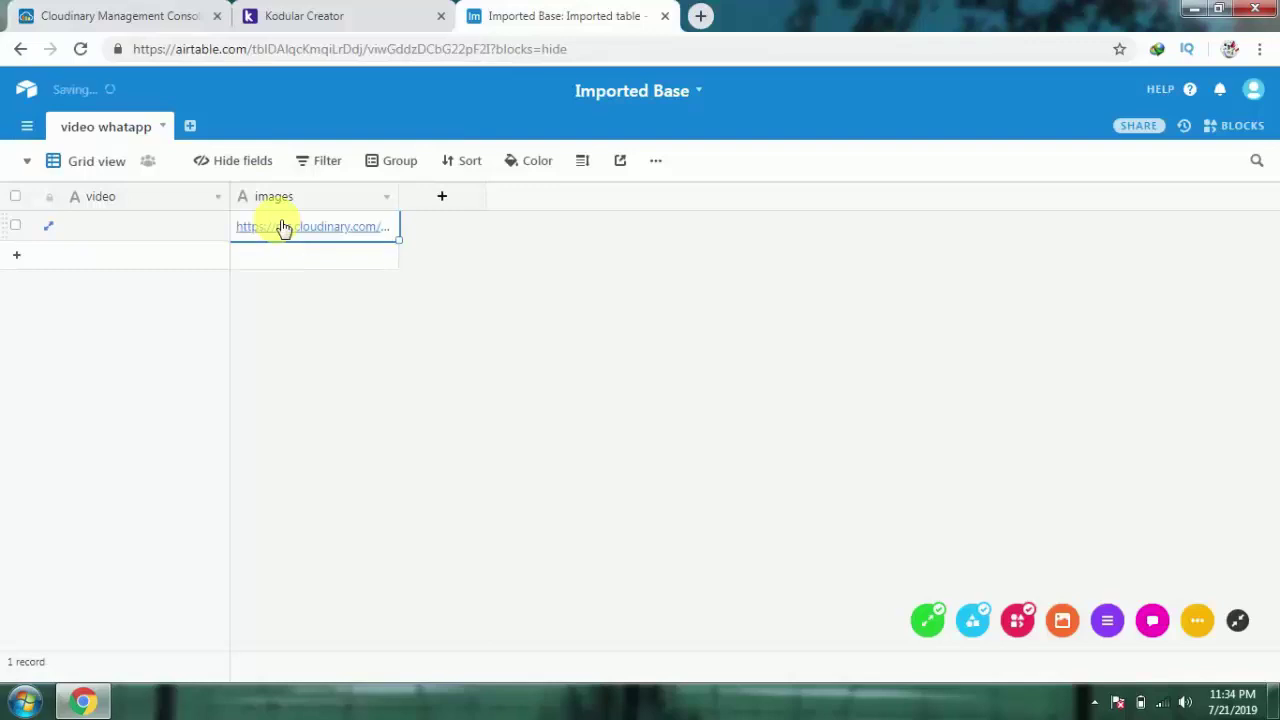
{"action": "left_click", "coordinate": [300, 362]}
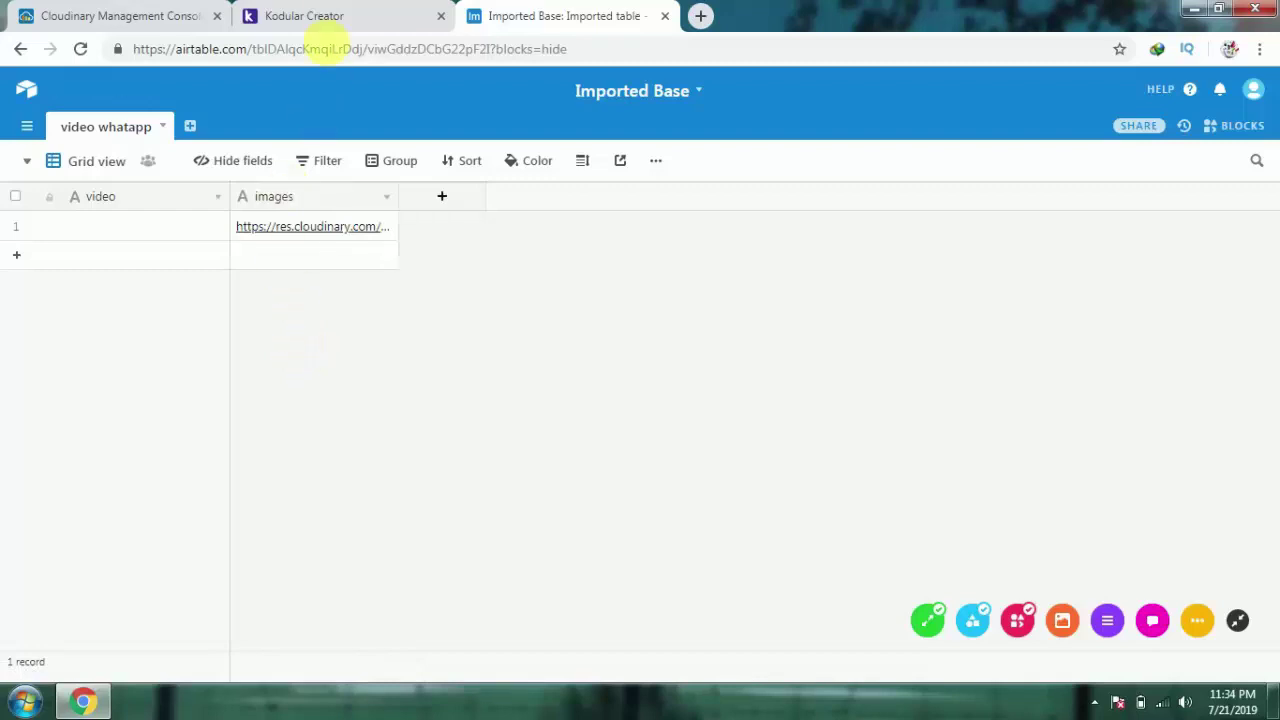
Step: Copy the uploaded MP4 video's URL from the Cloudinary media library and paste it into the record's video field in Airtable
{"action": "left_click", "coordinate": [326, 12]}
{"action": "left_click", "coordinate": [110, 14]}
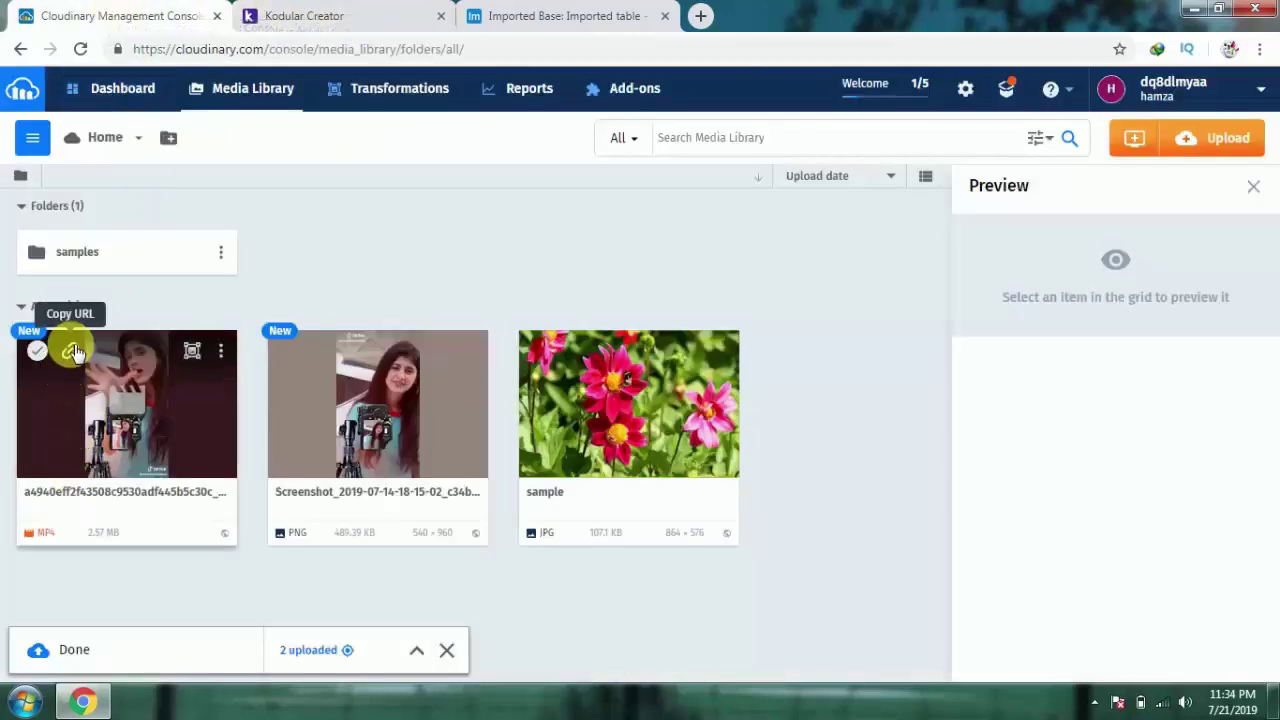
{"action": "left_click", "coordinate": [74, 352]}
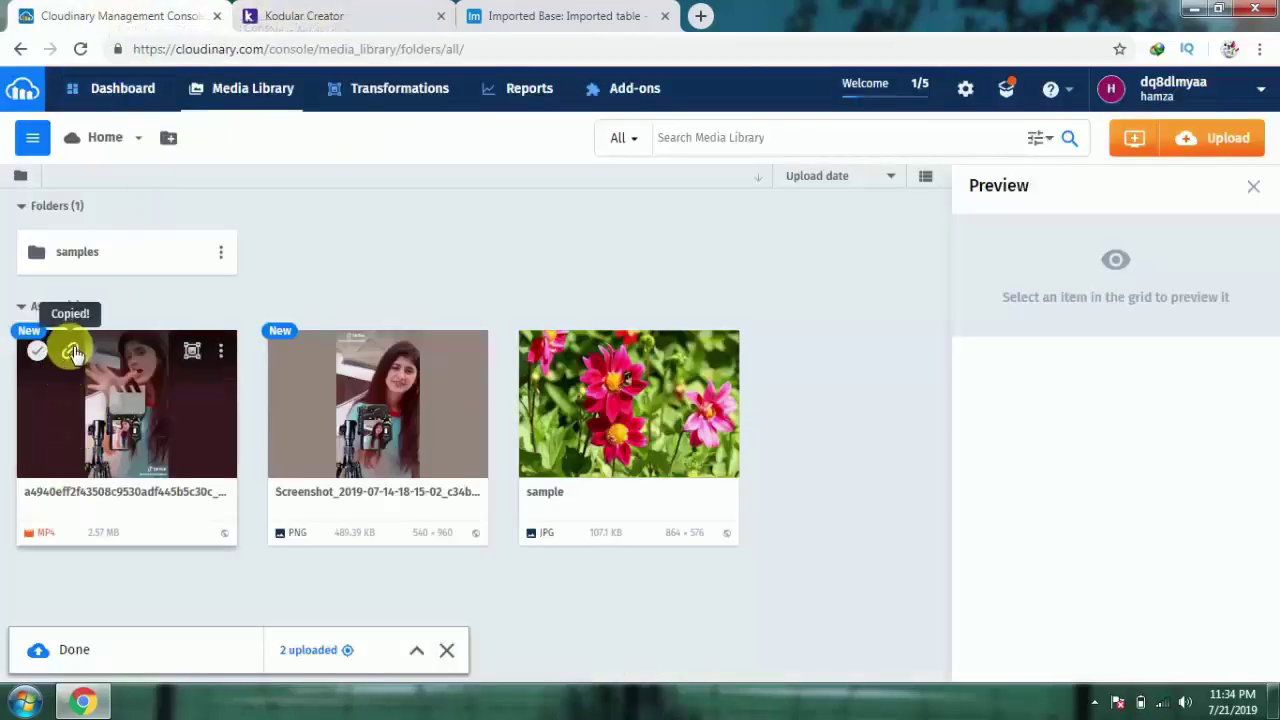
{"action": "left_click", "coordinate": [505, 15]}
{"action": "left_click", "coordinate": [87, 227]}
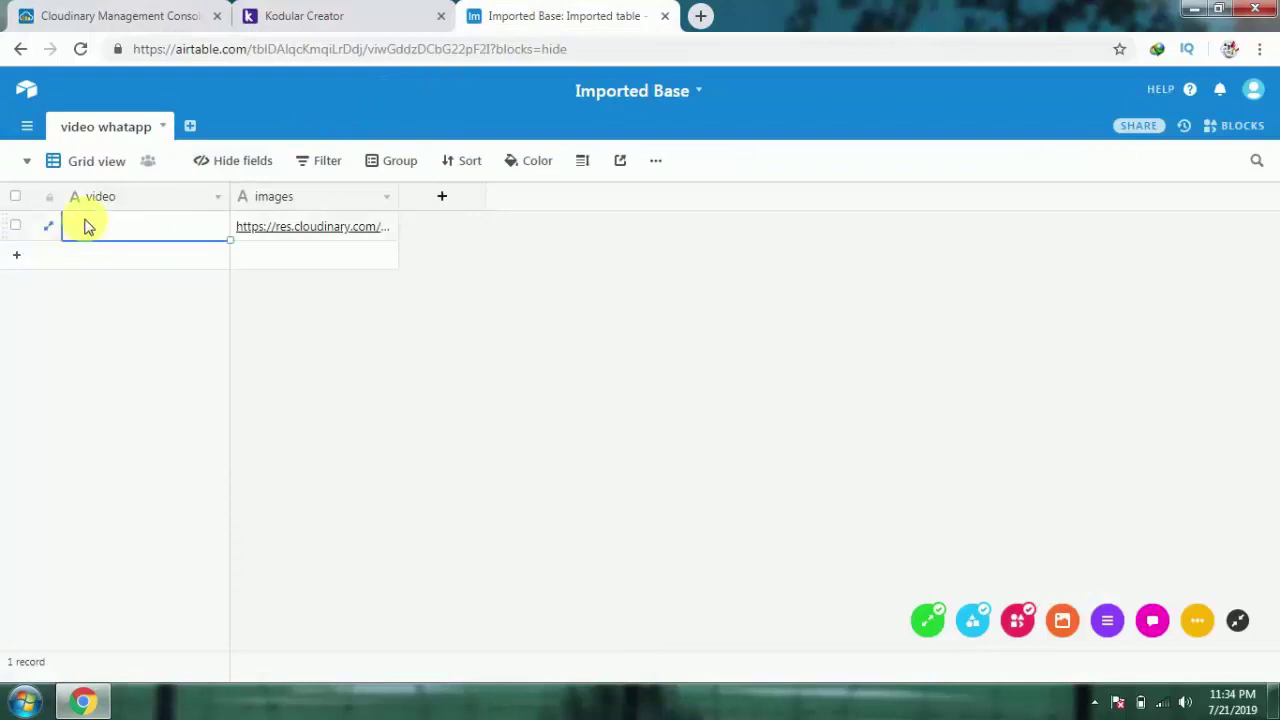
{"action": "key", "text": "ctrl+v"}
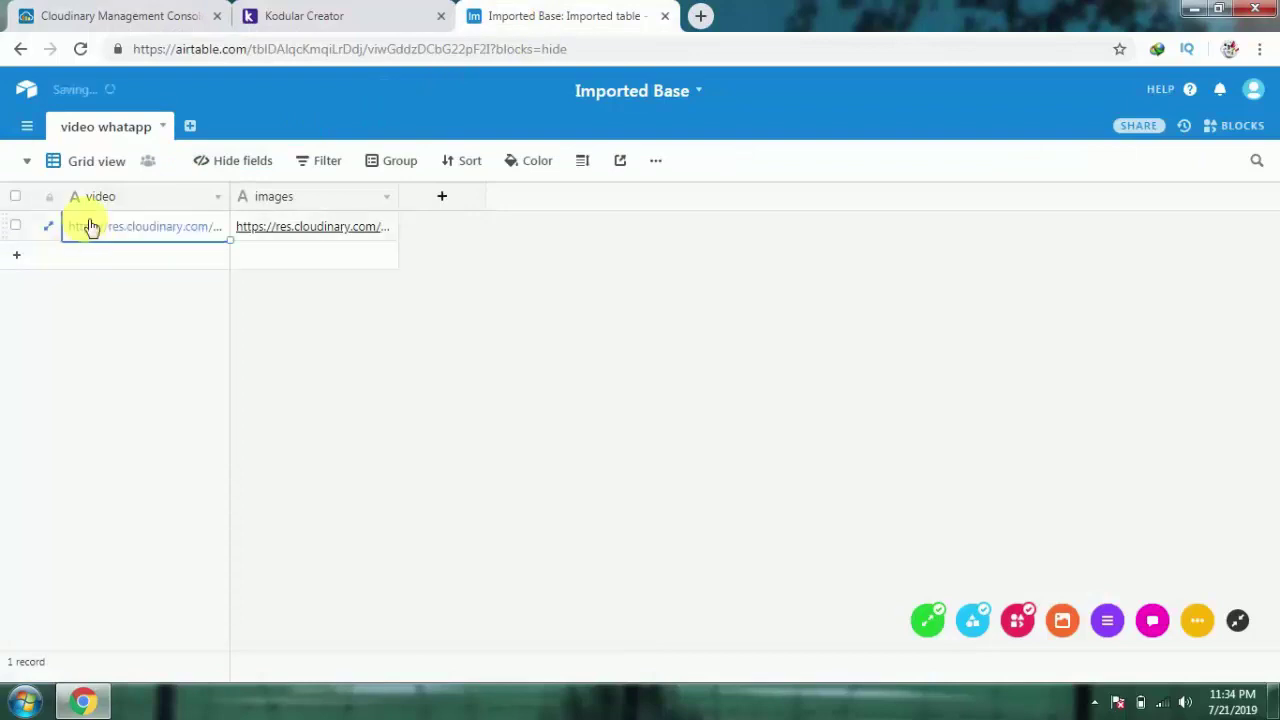
{"action": "left_click", "coordinate": [356, 348]}
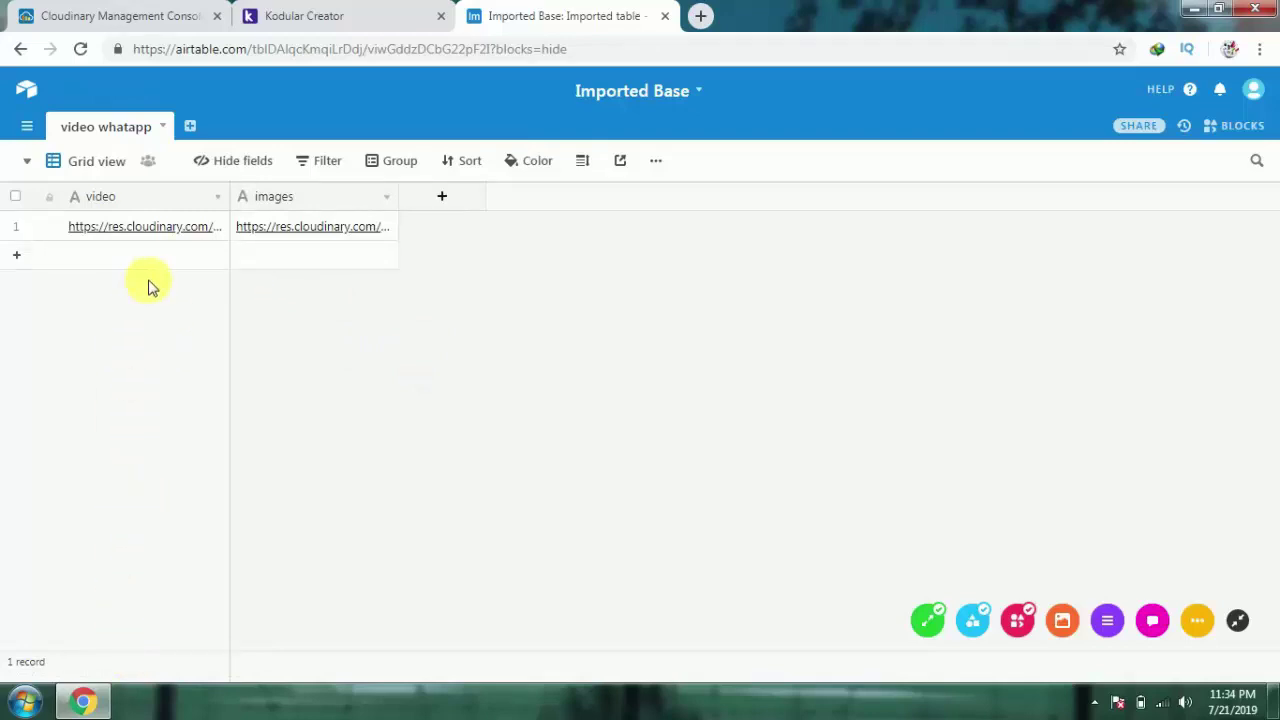
{"action": "left_click", "coordinate": [277, 18]}
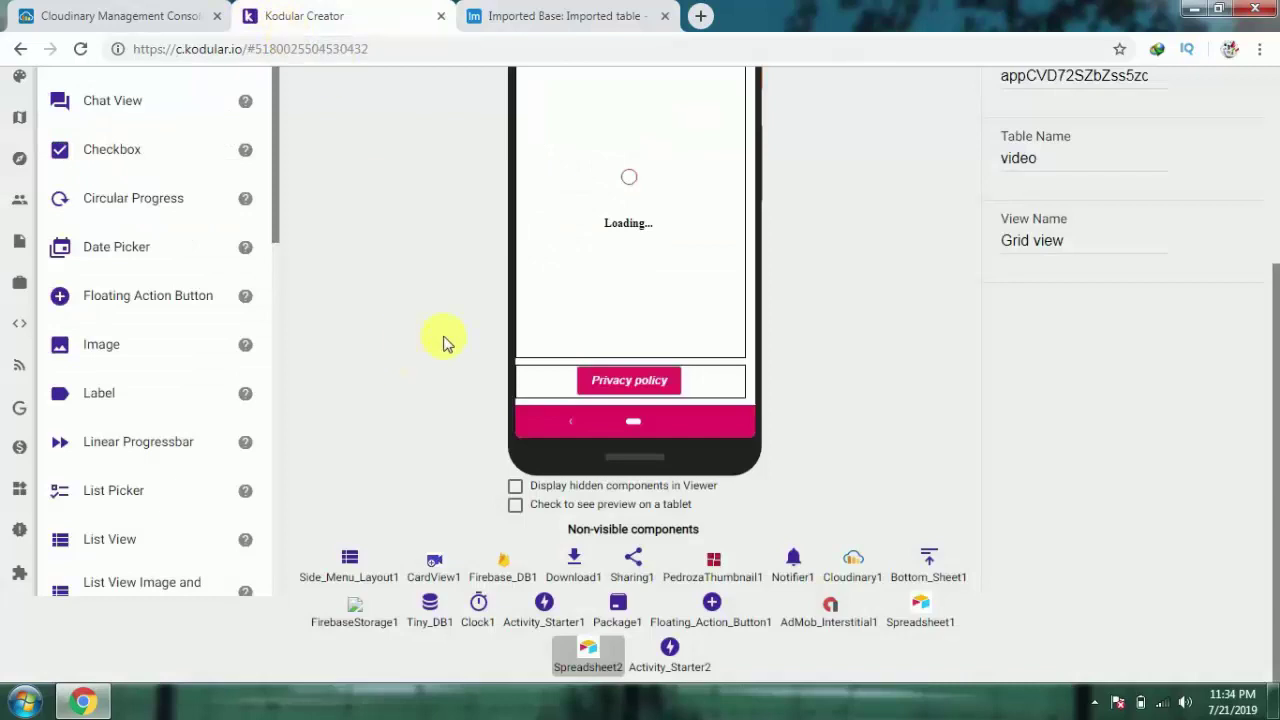
{"action": "left_click", "coordinate": [526, 18]}
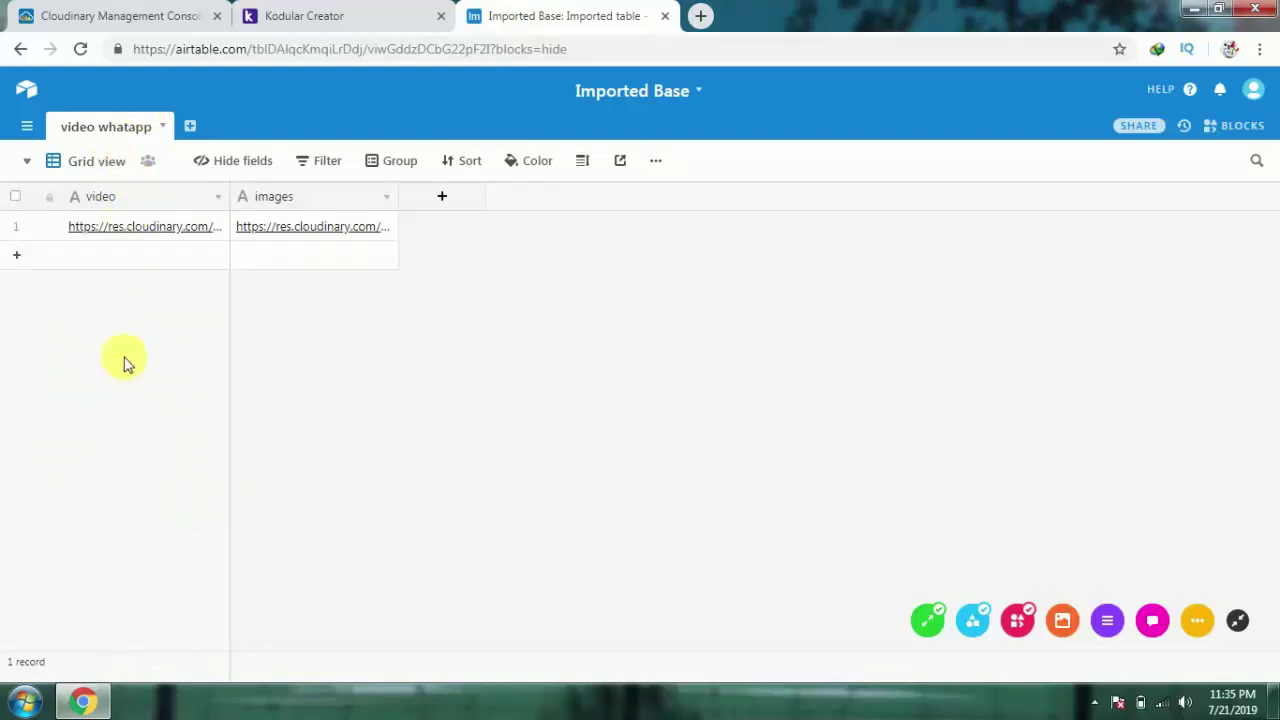
{"action": "left_click", "coordinate": [145, 8]}
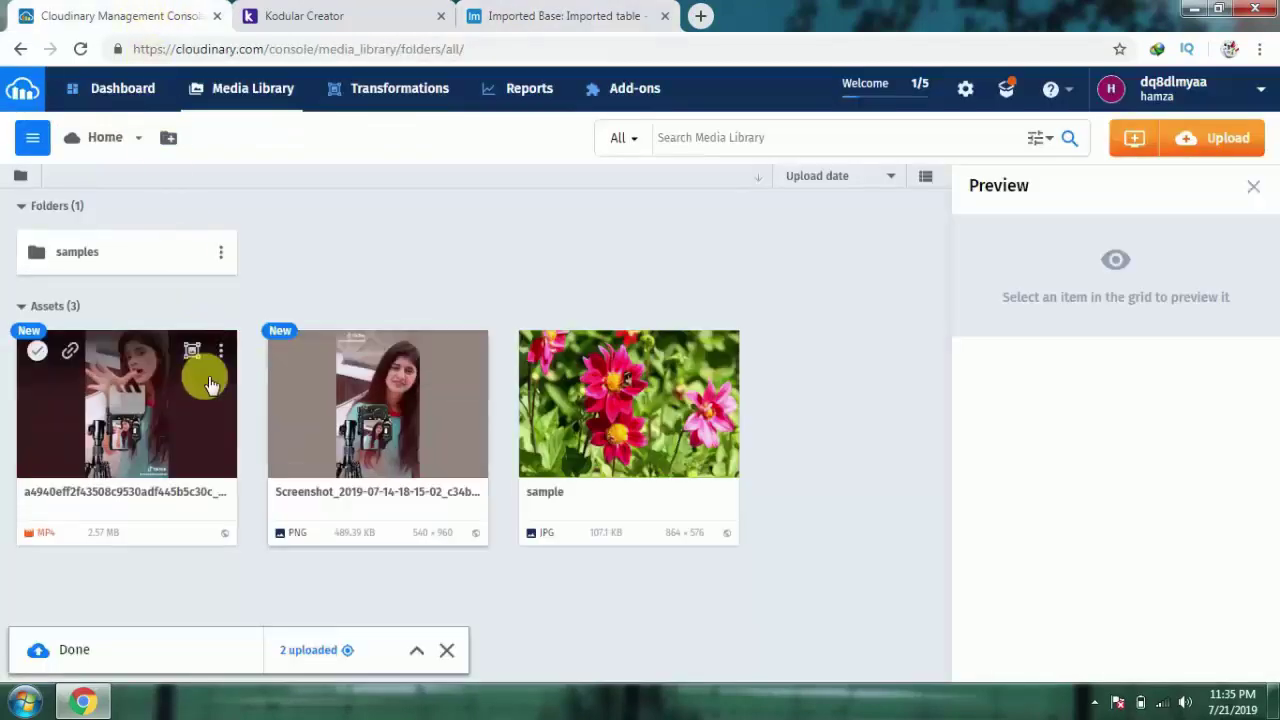
{"action": "key", "text": "ctrl+shift+Tab"}
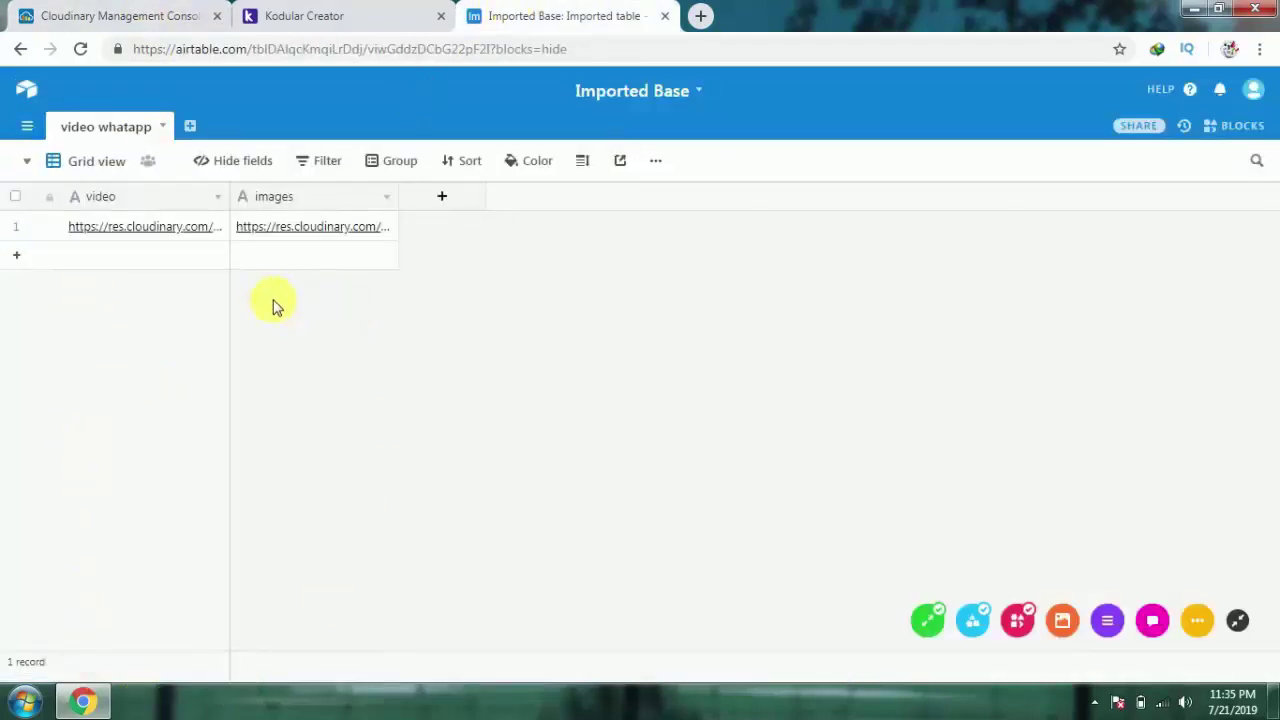
Step: Switch to the Kodular project and clear the API Key of the Spreadsheet1 component
{"action": "left_click", "coordinate": [288, 15]}
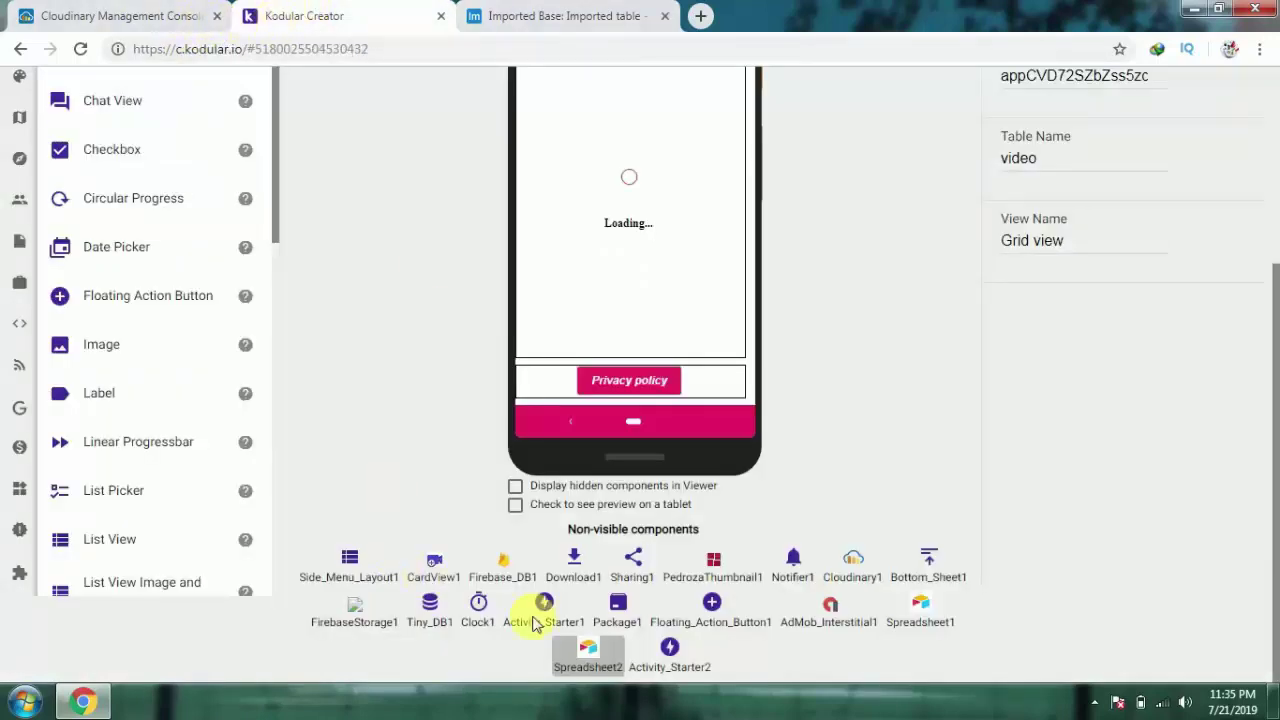
{"action": "left_click", "coordinate": [930, 610]}
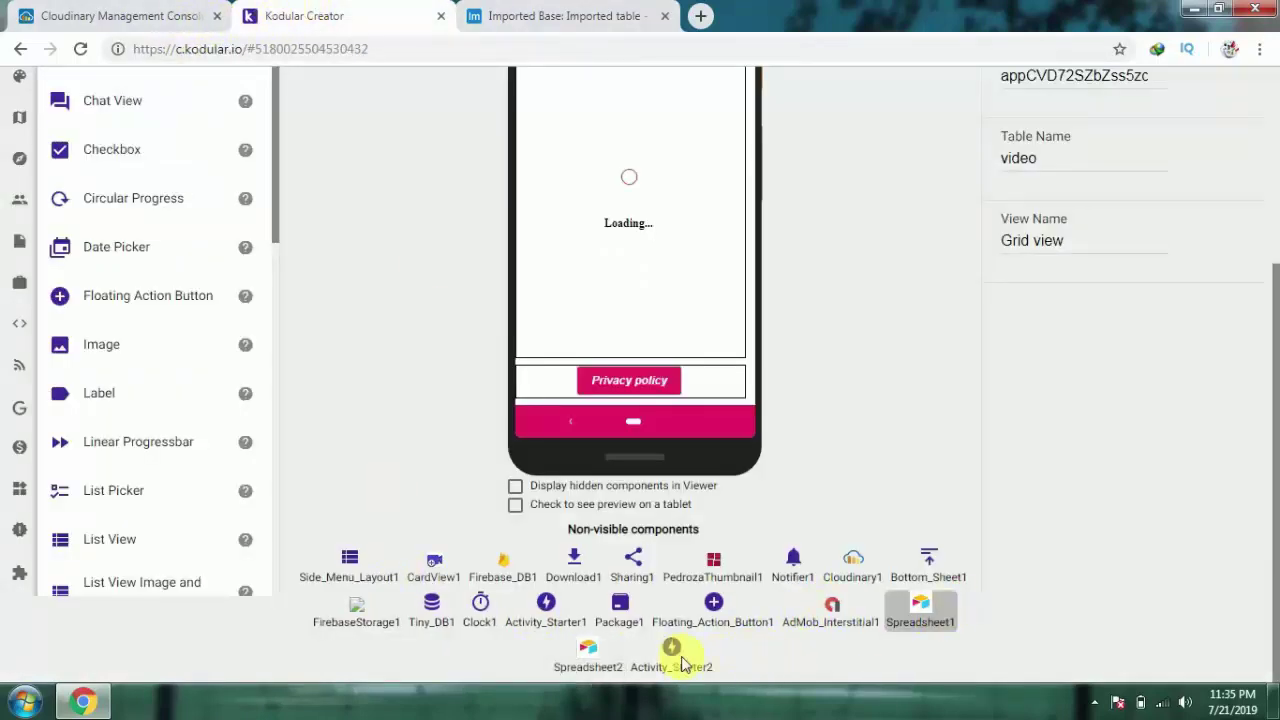
{"action": "left_click", "coordinate": [592, 656]}
{"action": "left_click", "coordinate": [930, 612]}
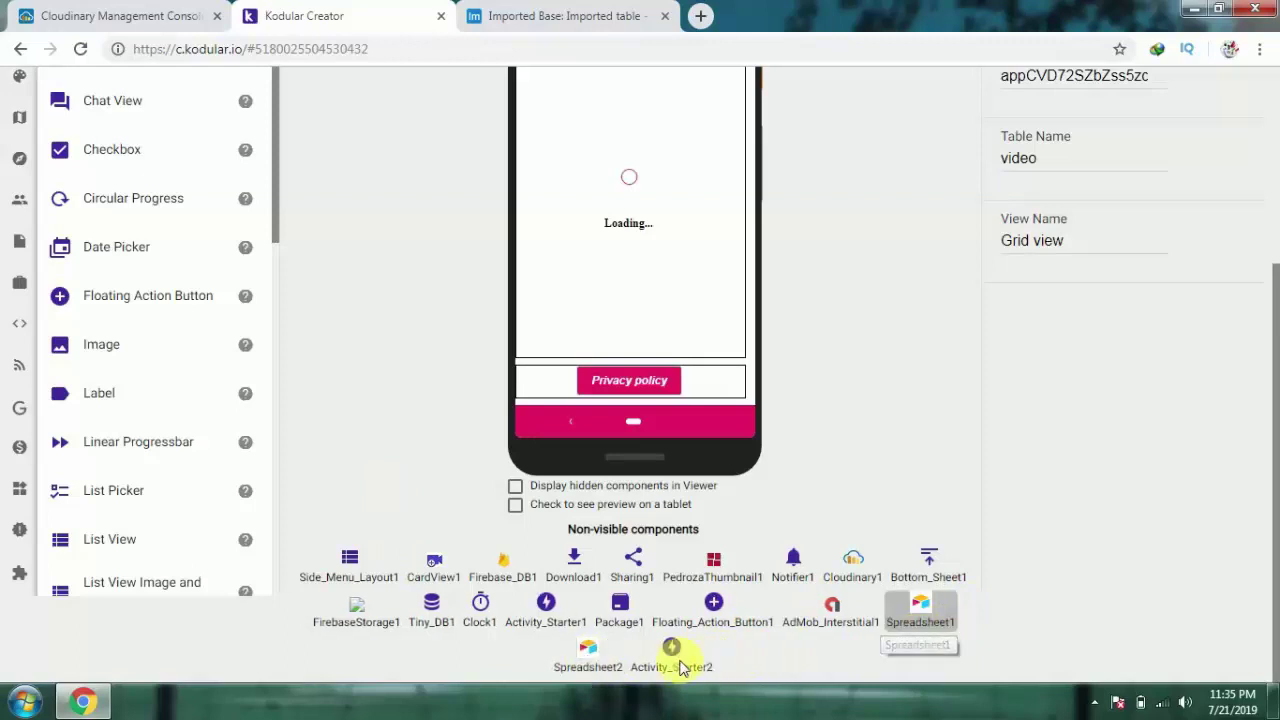
{"action": "left_click", "coordinate": [590, 655]}
{"action": "left_click", "coordinate": [922, 608]}
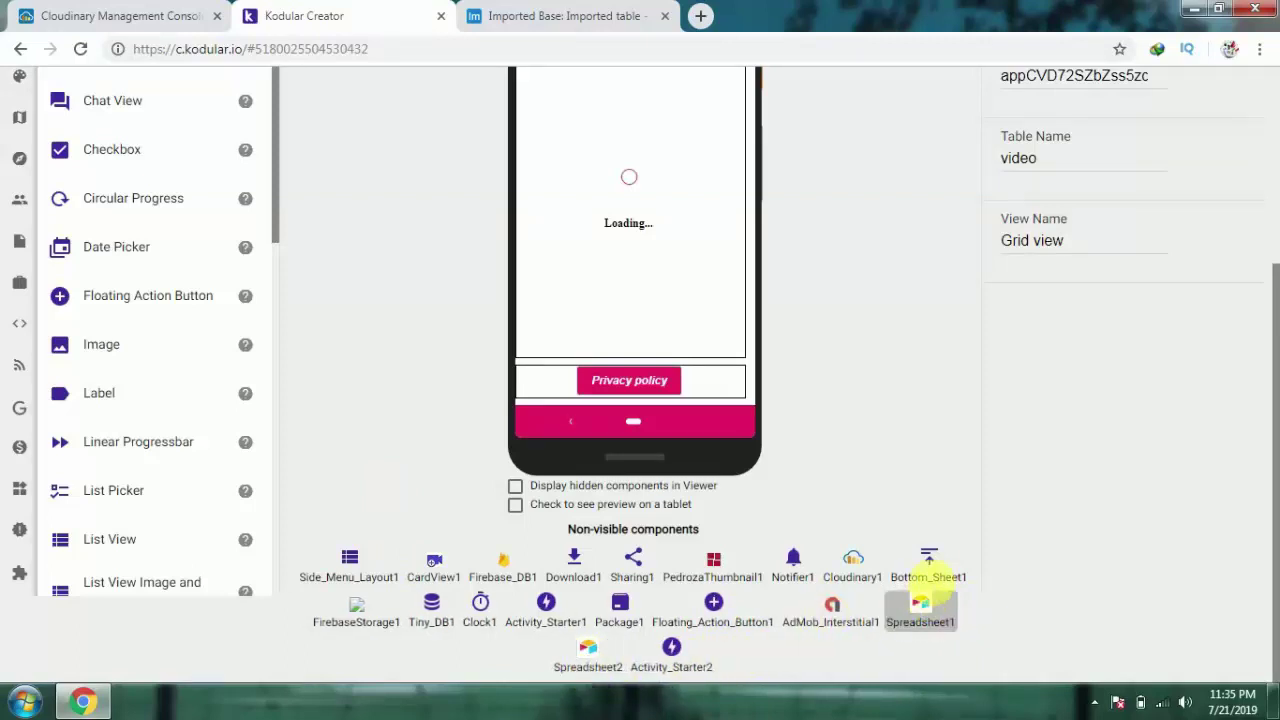
{"action": "scroll", "coordinate": [971, 520], "scroll_direction": "up", "scroll_amount": 3}
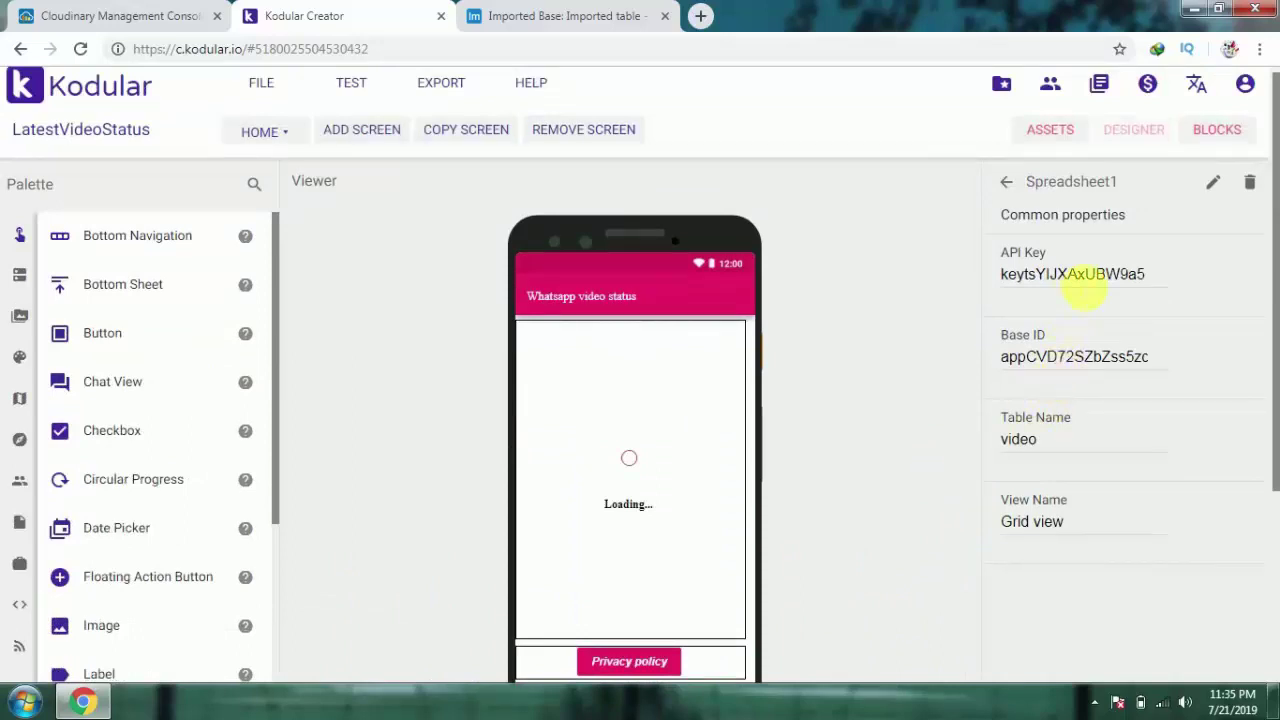
{"action": "double_click", "coordinate": [1085, 287]}
{"action": "key", "text": "BackSpace"}
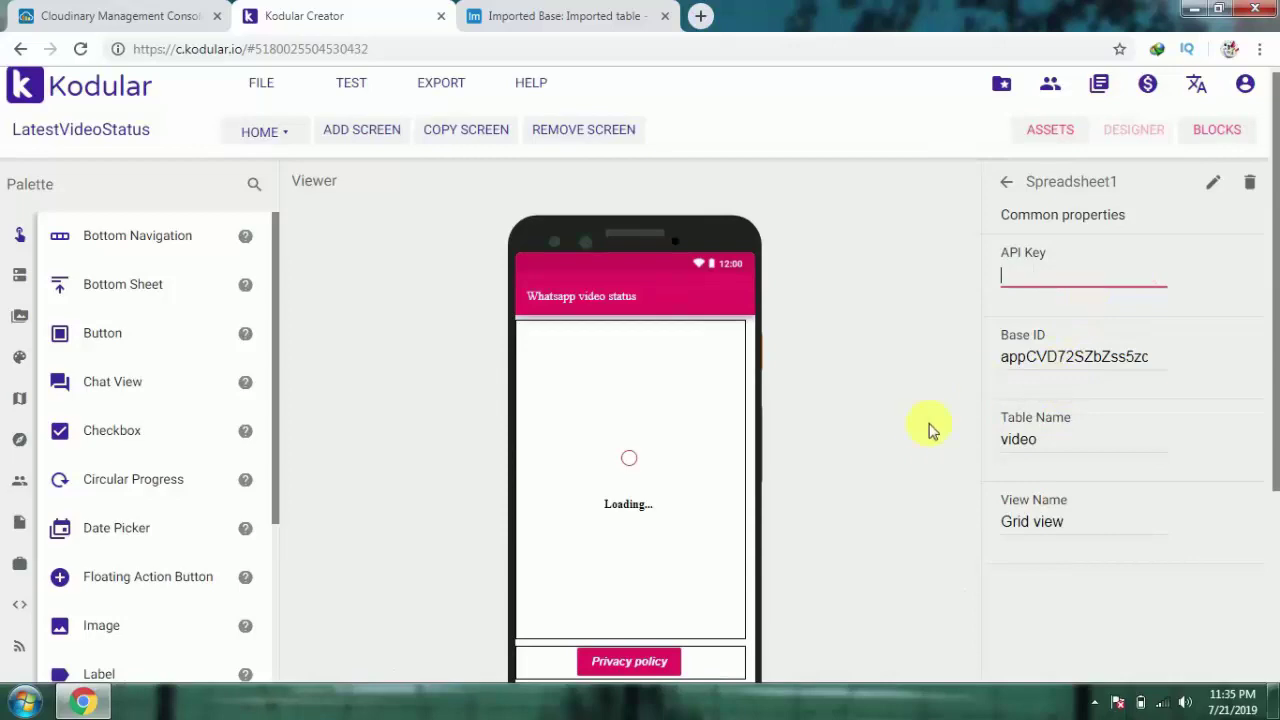
Step: Clear the API Key of the Spreadsheet2 component
{"action": "scroll", "coordinate": [806, 553], "scroll_direction": "down", "scroll_amount": 2}
{"action": "scroll", "coordinate": [707, 640], "scroll_direction": "down", "scroll_amount": 1}
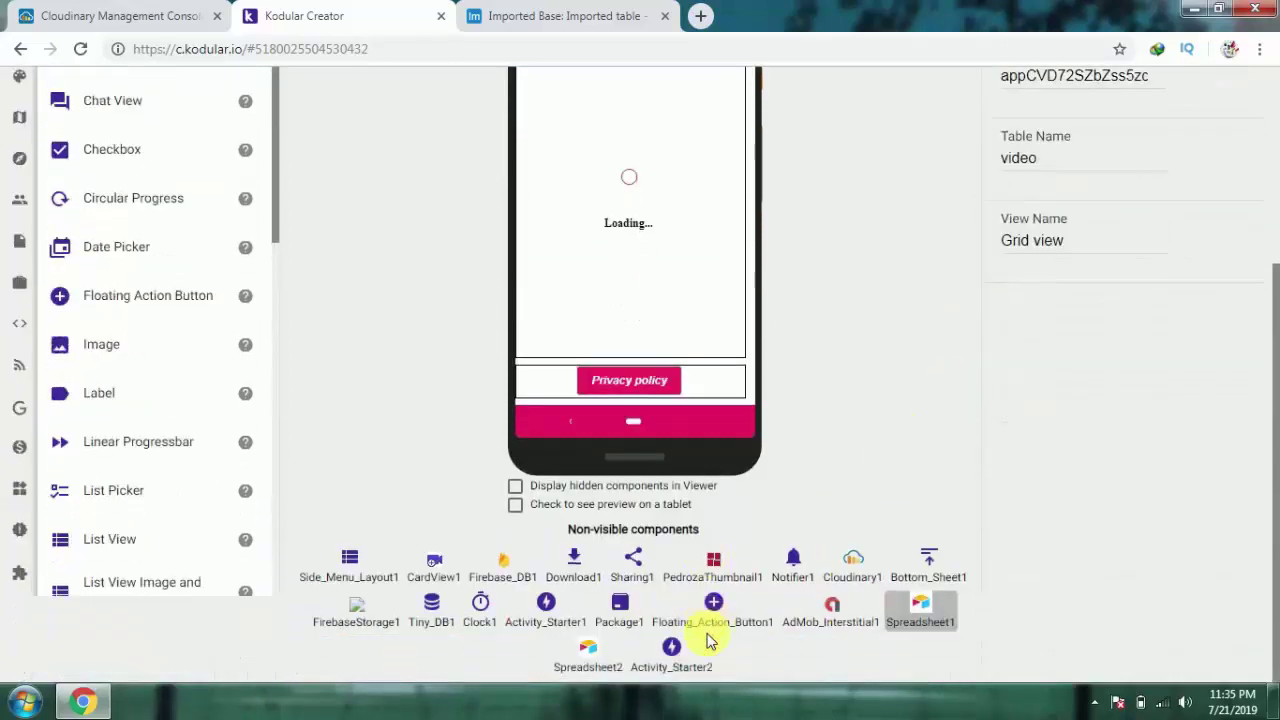
{"action": "scroll", "coordinate": [1148, 425], "scroll_direction": "up", "scroll_amount": 3}
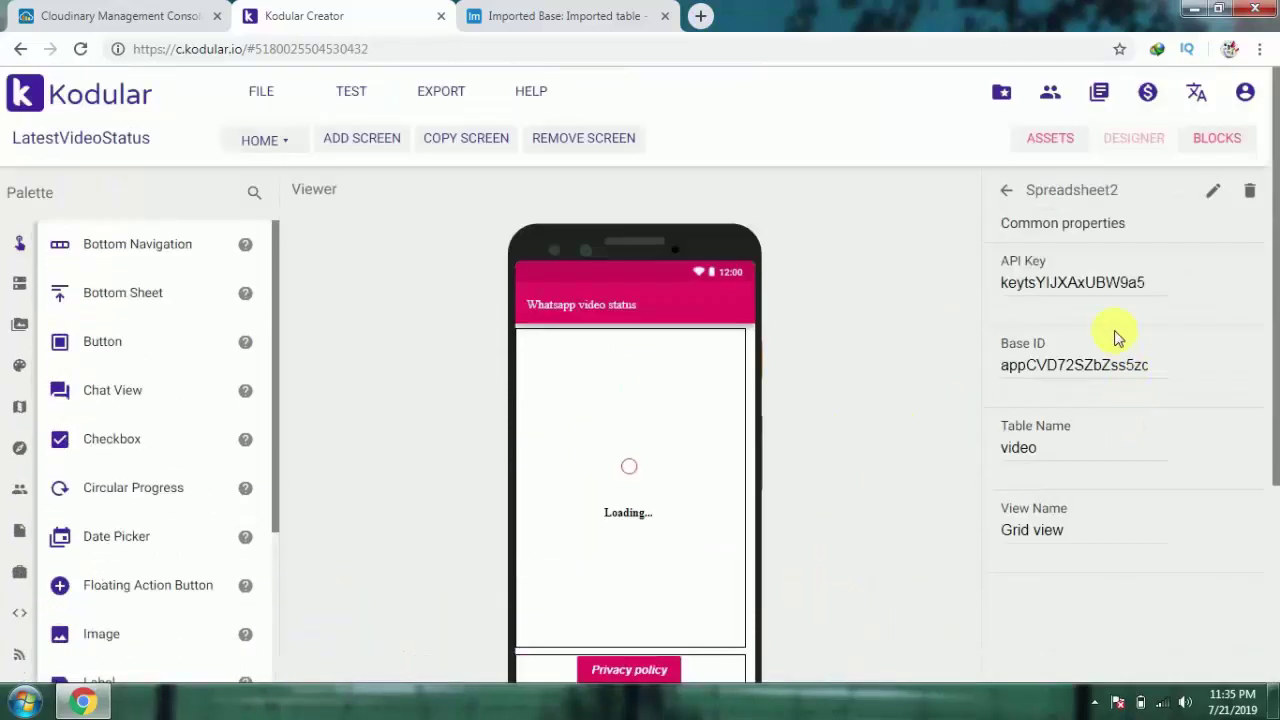
{"action": "double_click", "coordinate": [1112, 285]}
{"action": "key", "text": "BackSpace"}
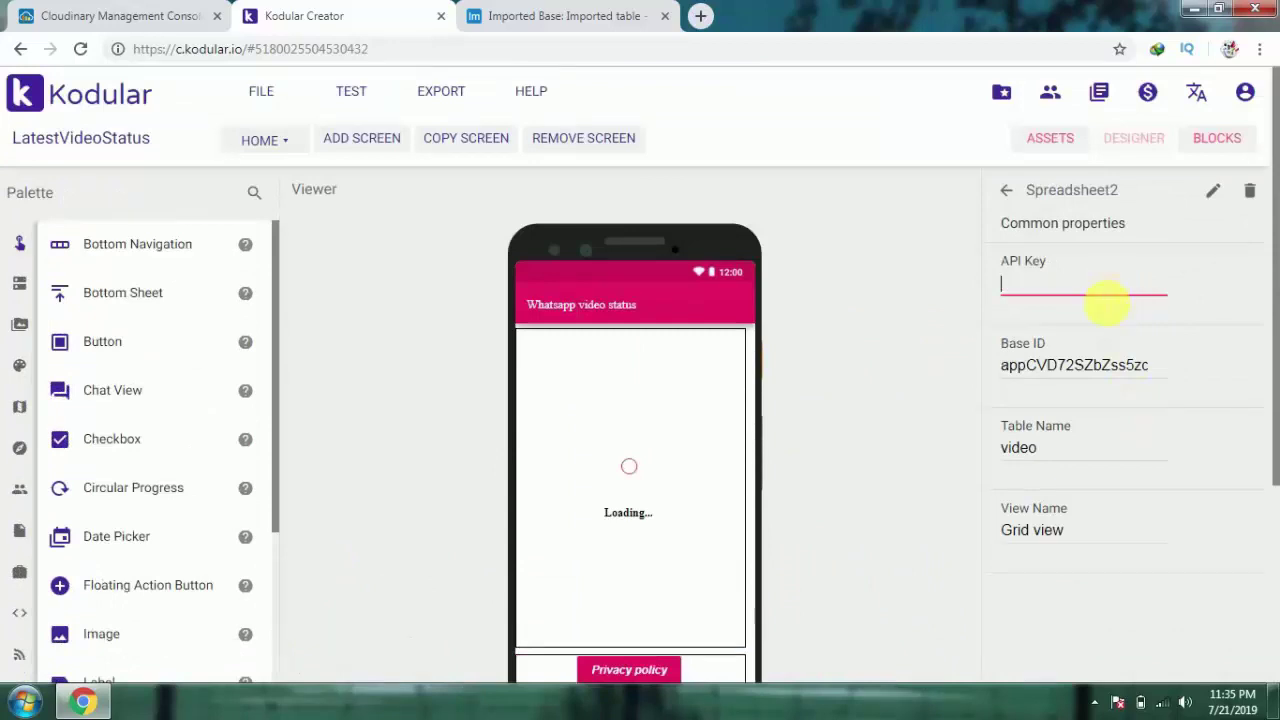
Step: Open the Airtable account overview, then reveal and copy the personal API key
{"action": "left_click", "coordinate": [495, 10]}
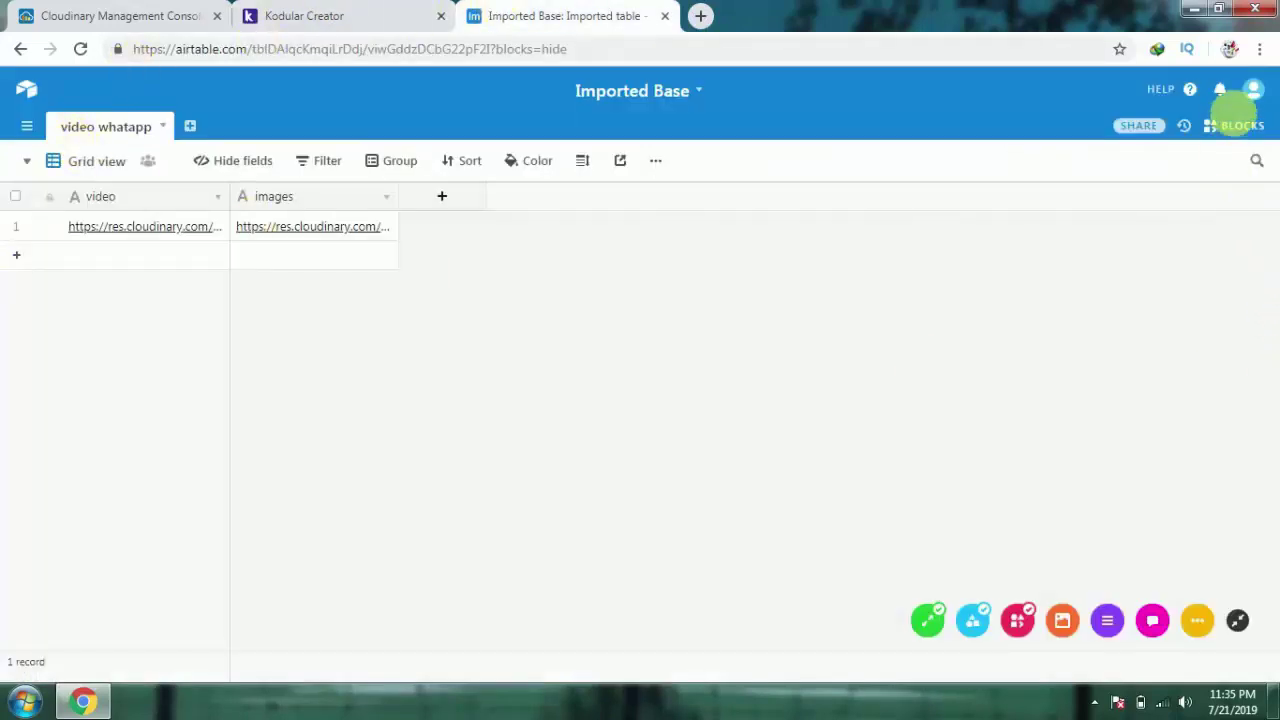
{"action": "left_click", "coordinate": [1256, 91]}
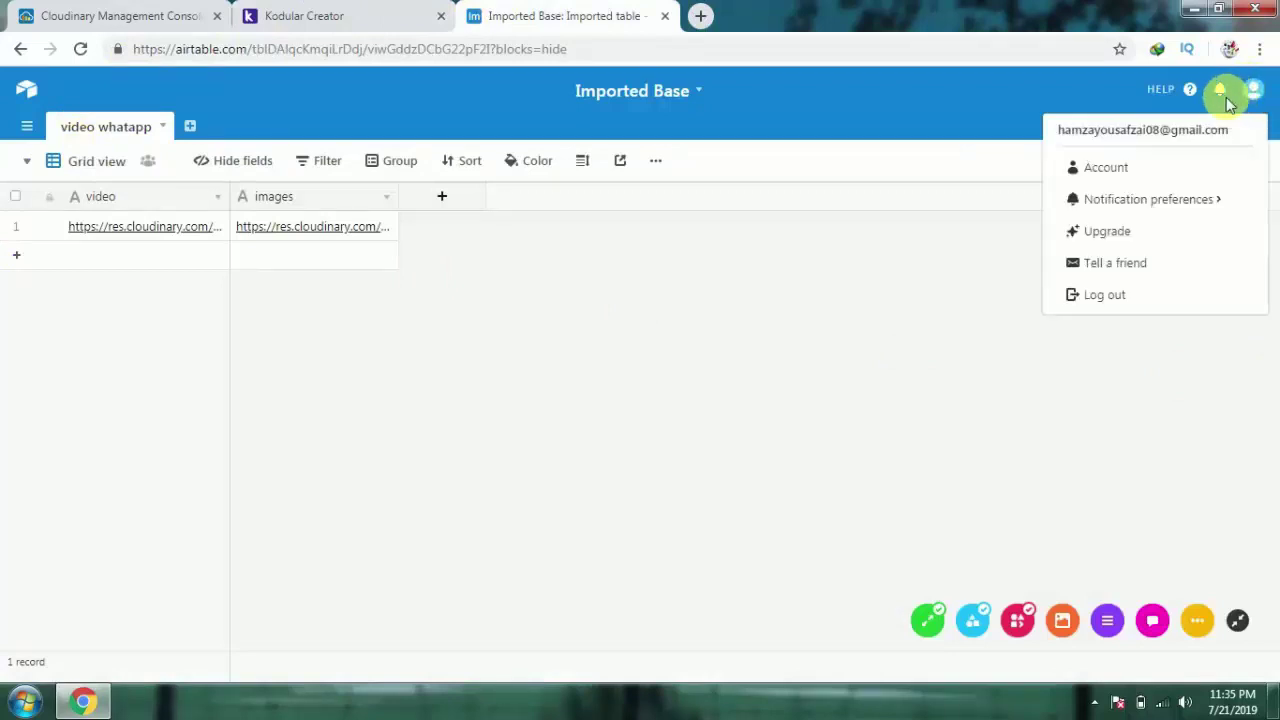
{"action": "left_click", "coordinate": [1100, 170]}
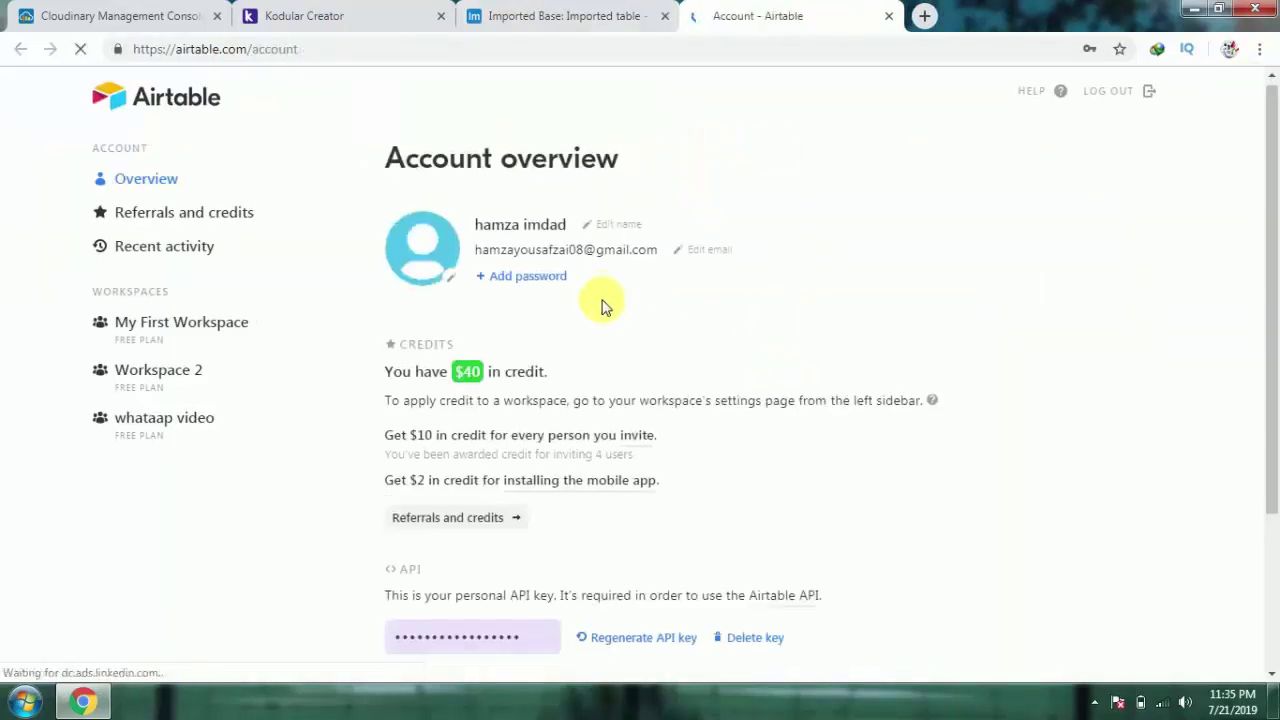
{"action": "scroll", "coordinate": [603, 308], "scroll_direction": "down", "scroll_amount": 2}
{"action": "left_click", "coordinate": [508, 466]}
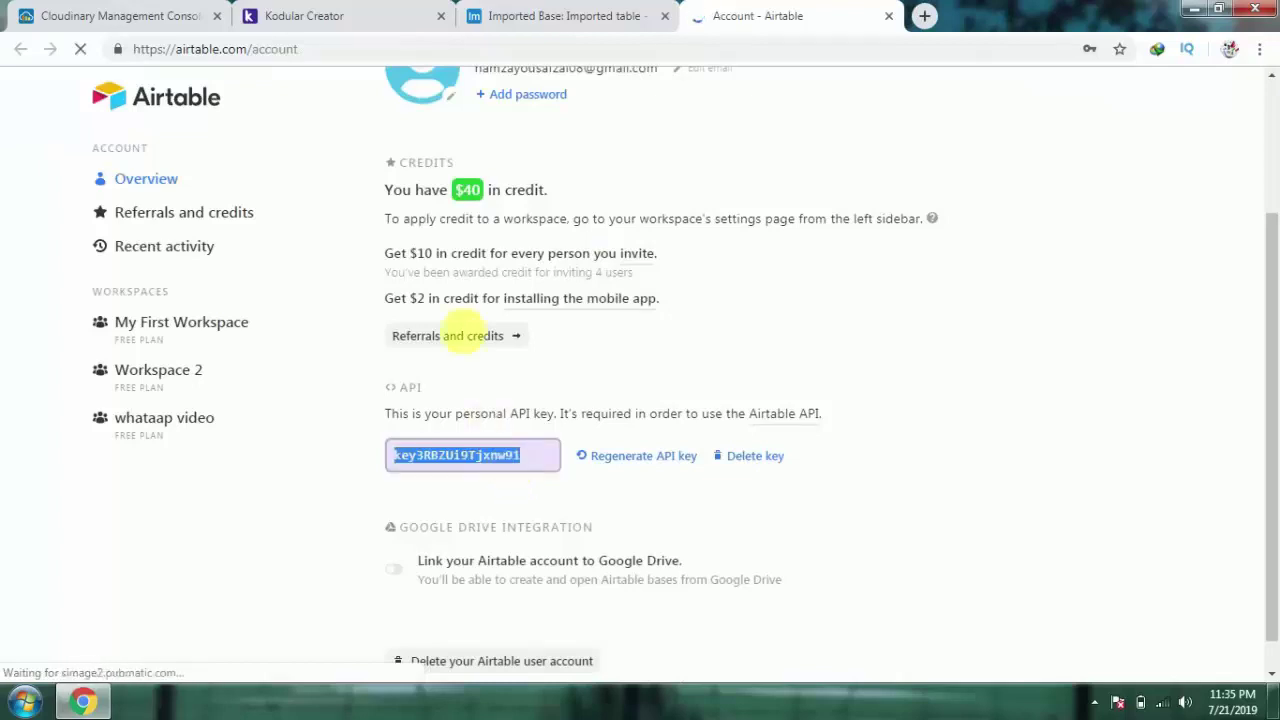
Step: Paste the Airtable API key into the API Key property of Spreadsheet2 and Spreadsheet1 in Kodular
{"action": "left_click", "coordinate": [363, 12]}
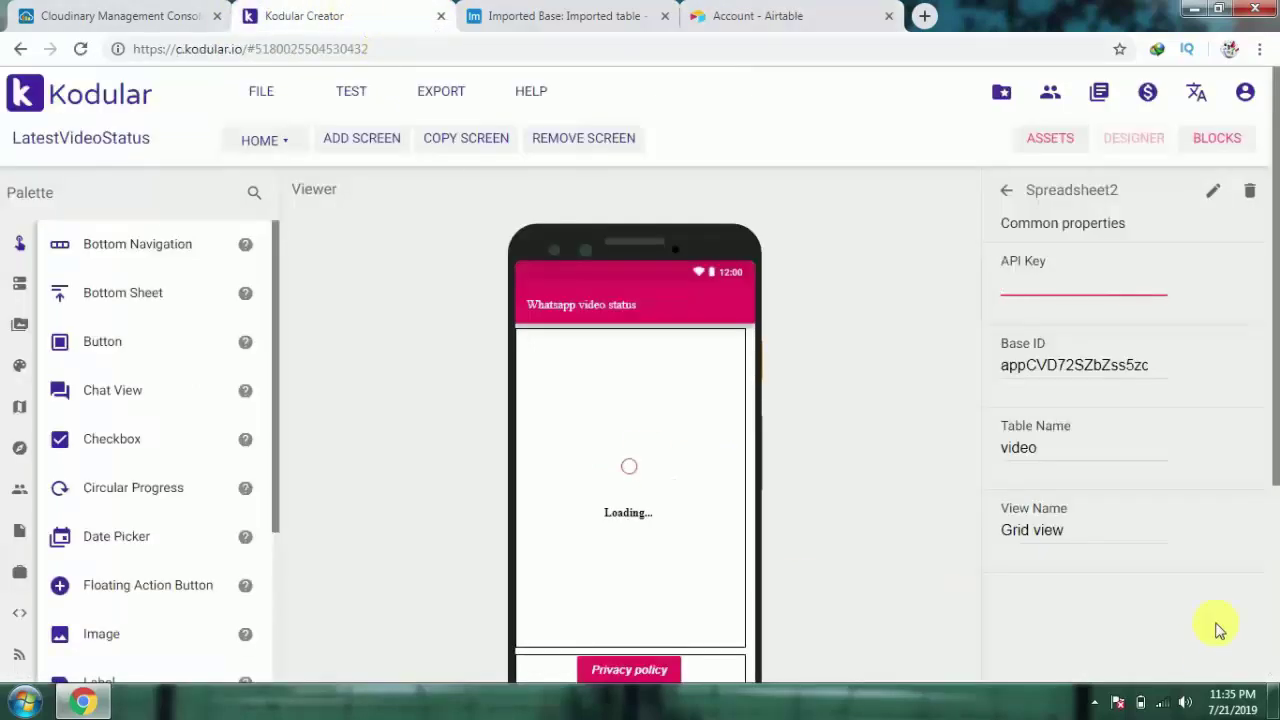
{"action": "key", "text": "ctrl+v"}
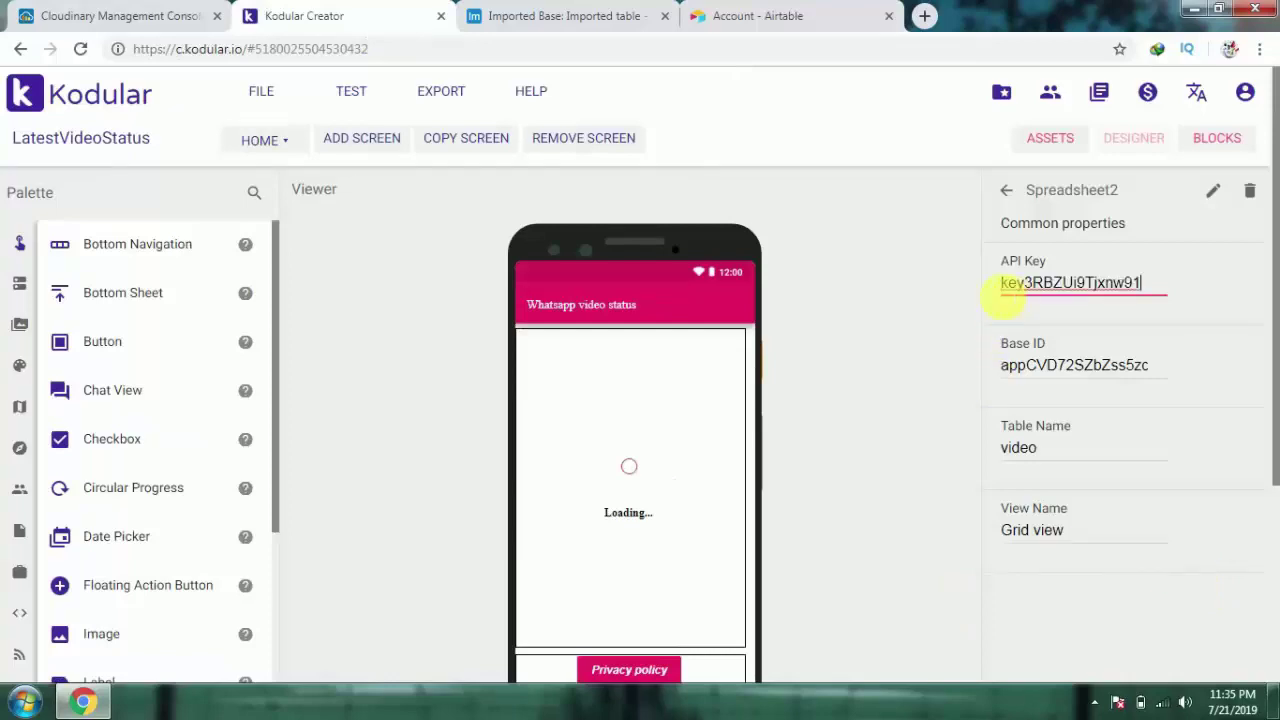
{"action": "scroll", "coordinate": [837, 429], "scroll_direction": "down", "scroll_amount": 3}
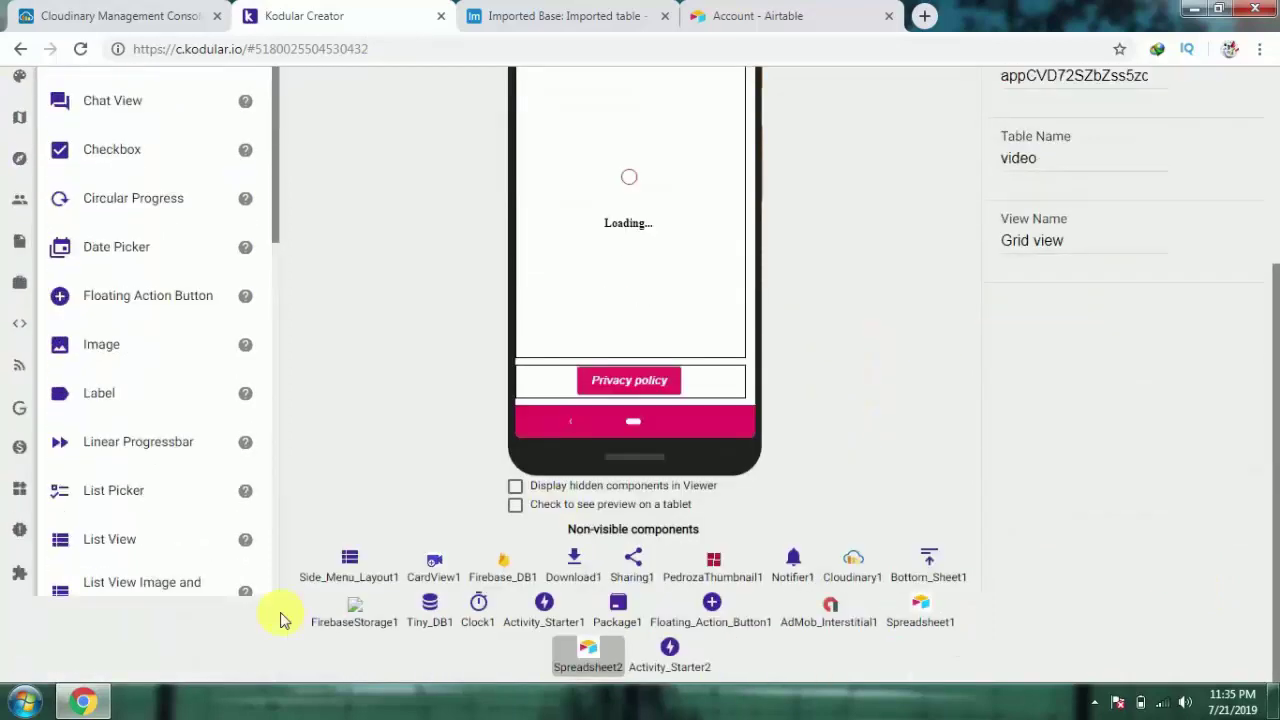
{"action": "left_click", "coordinate": [918, 607]}
{"action": "scroll", "coordinate": [993, 500], "scroll_direction": "up", "scroll_amount": 3}
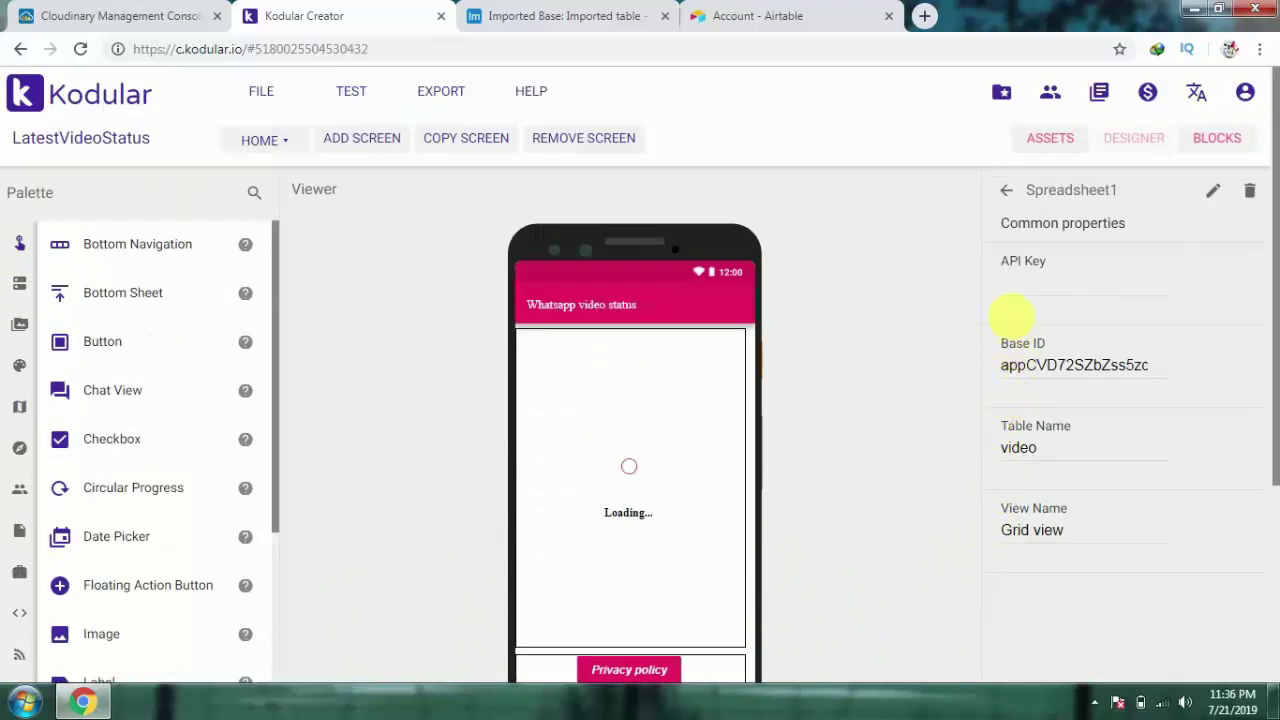
{"action": "key", "text": "ctrl+v"}
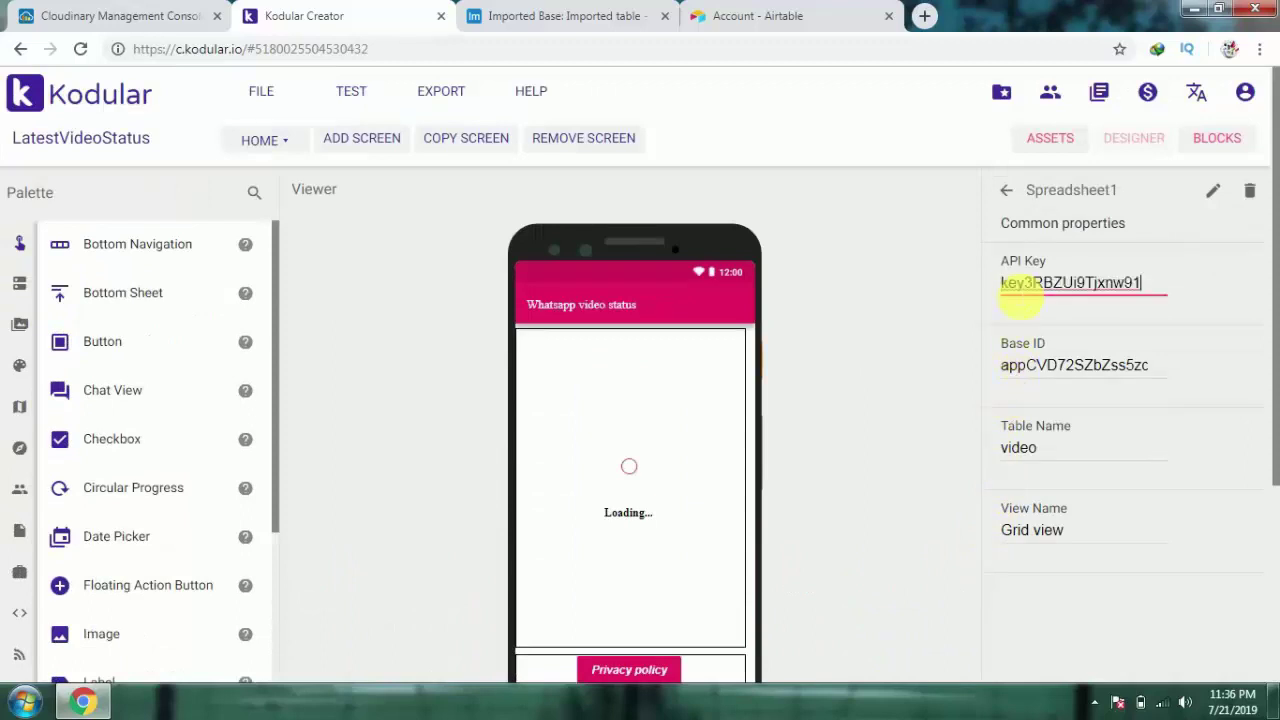
Step: Clear the Base ID of the Spreadsheet1 component
{"action": "left_click", "coordinate": [1040, 366]}
{"action": "double_click", "coordinate": [1040, 366]}
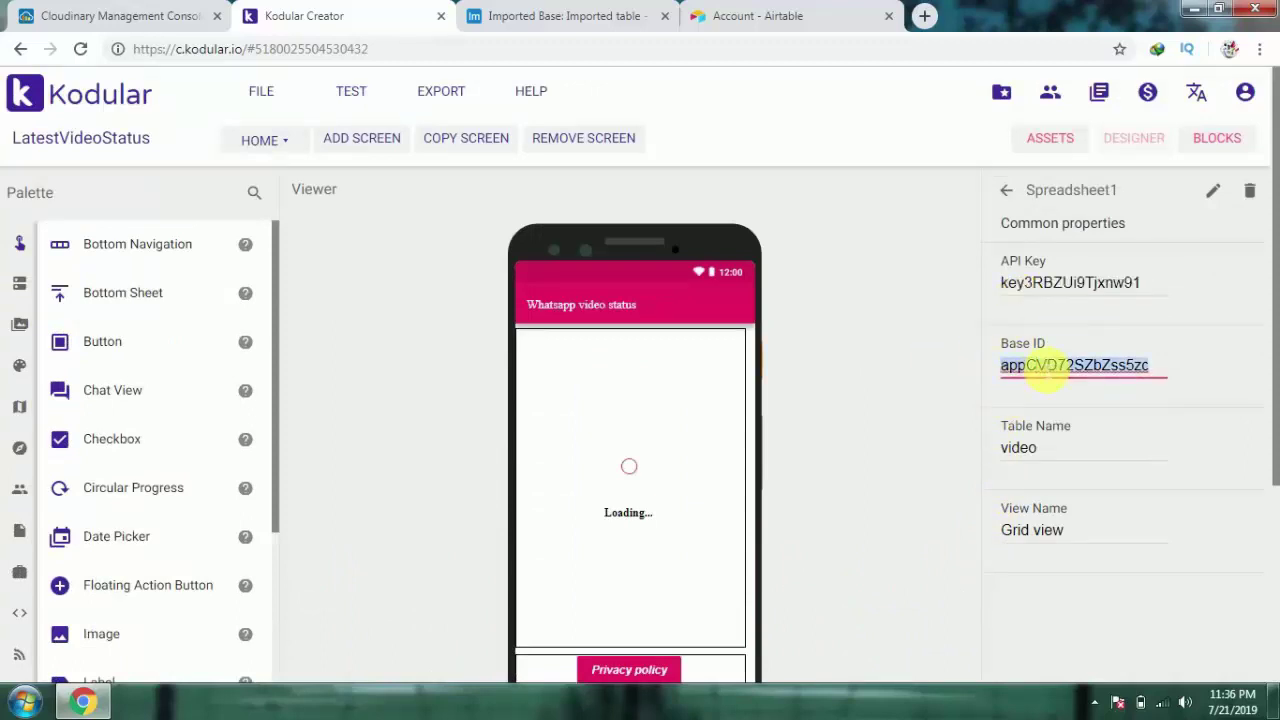
{"action": "key", "text": "BackSpace"}
Step: Clear the Base ID of the Spreadsheet2 component
{"action": "scroll", "coordinate": [766, 511], "scroll_direction": "down", "scroll_amount": 3}
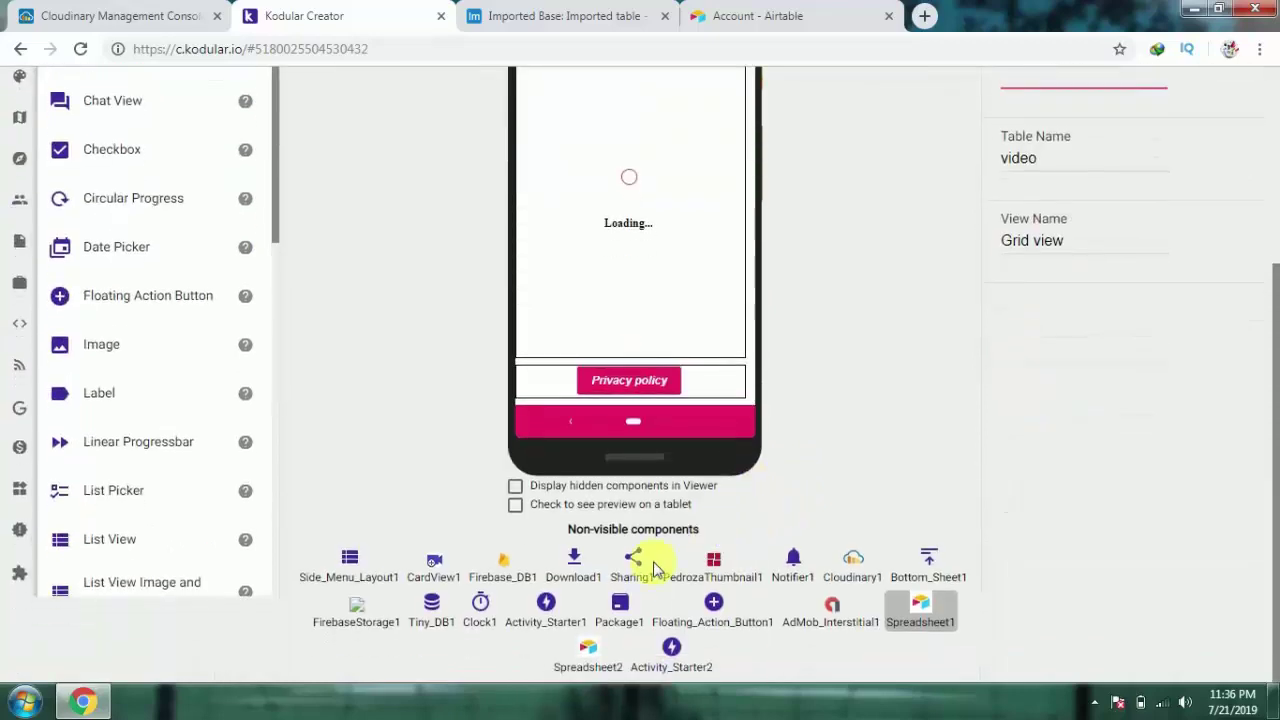
{"action": "left_click", "coordinate": [588, 655]}
{"action": "scroll", "coordinate": [1086, 460], "scroll_direction": "up", "scroll_amount": 3}
{"action": "scroll", "coordinate": [1086, 460], "scroll_direction": "up", "scroll_amount": 1}
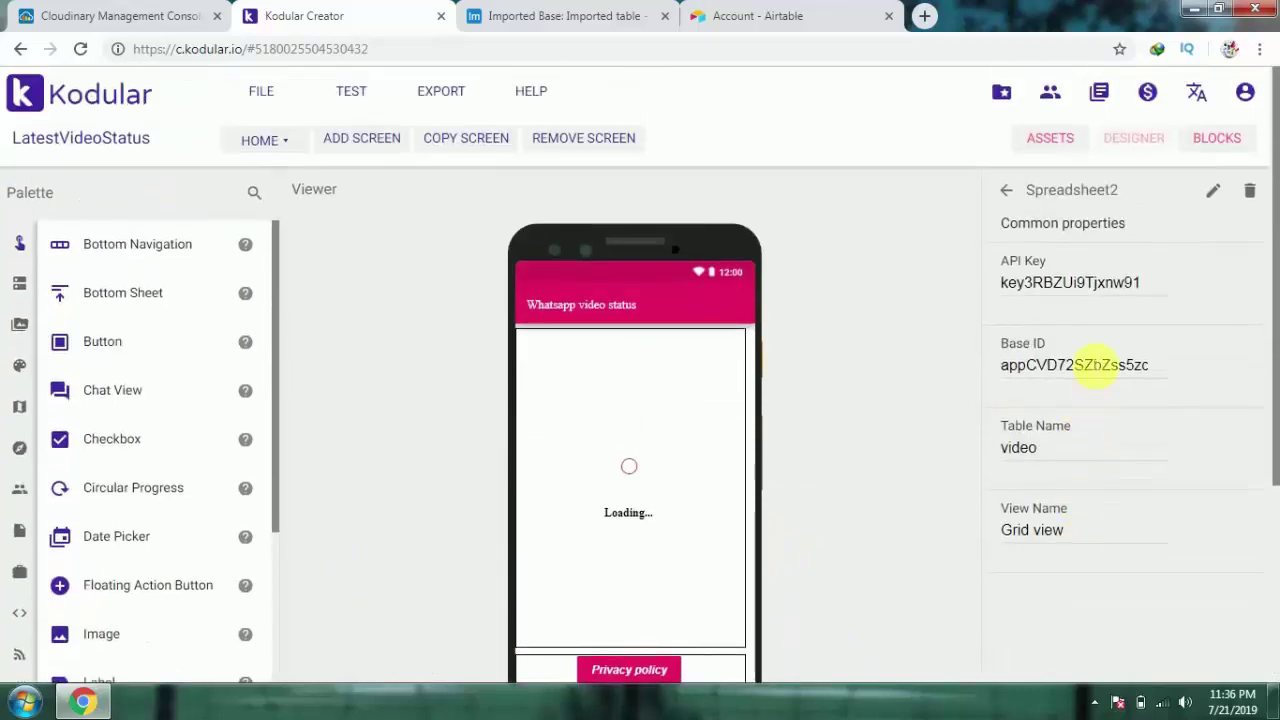
{"action": "double_click", "coordinate": [1088, 366]}
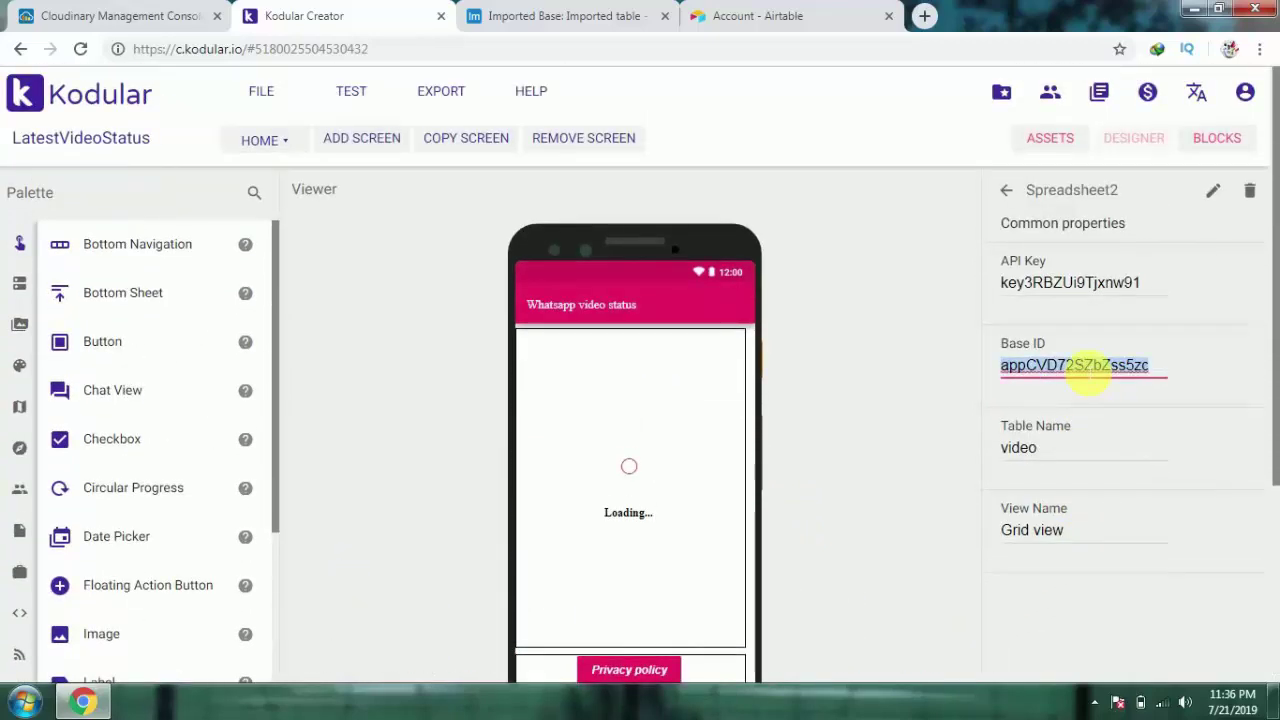
{"action": "key", "text": "BackSpace"}
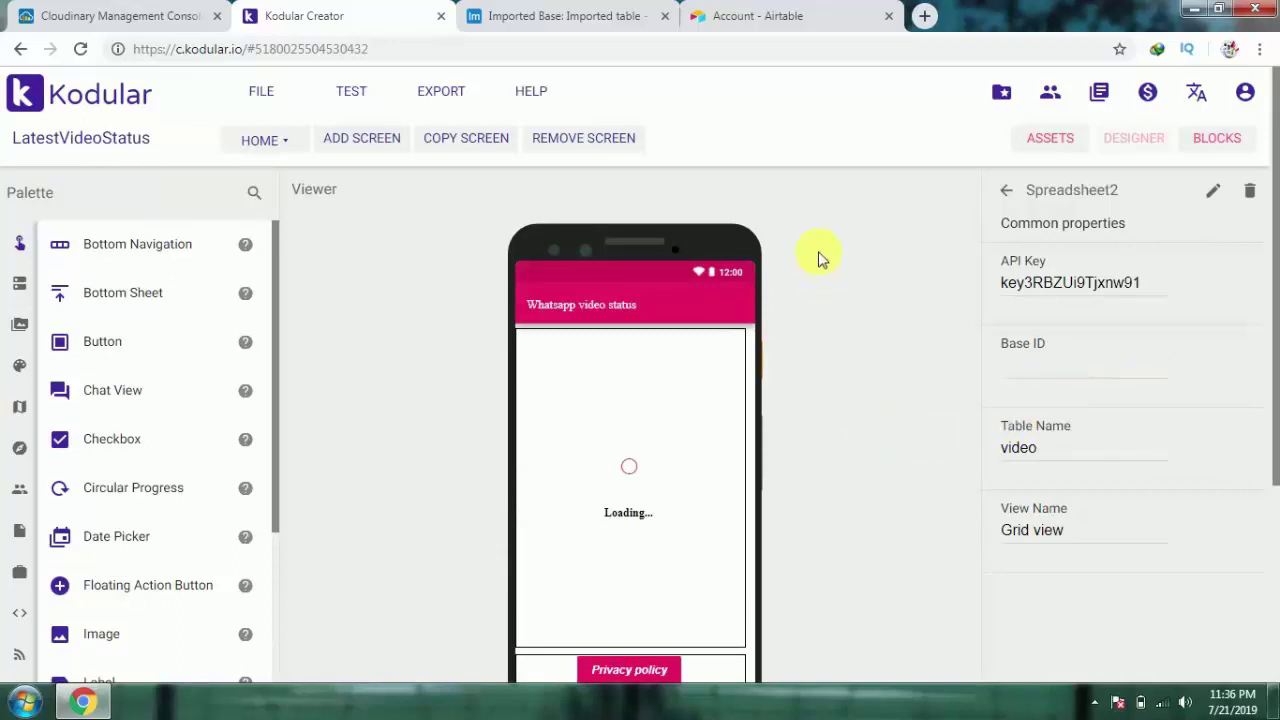
Step: Switch to the Imported Base in Airtable and open its API documentation
{"action": "left_click", "coordinate": [622, 12]}
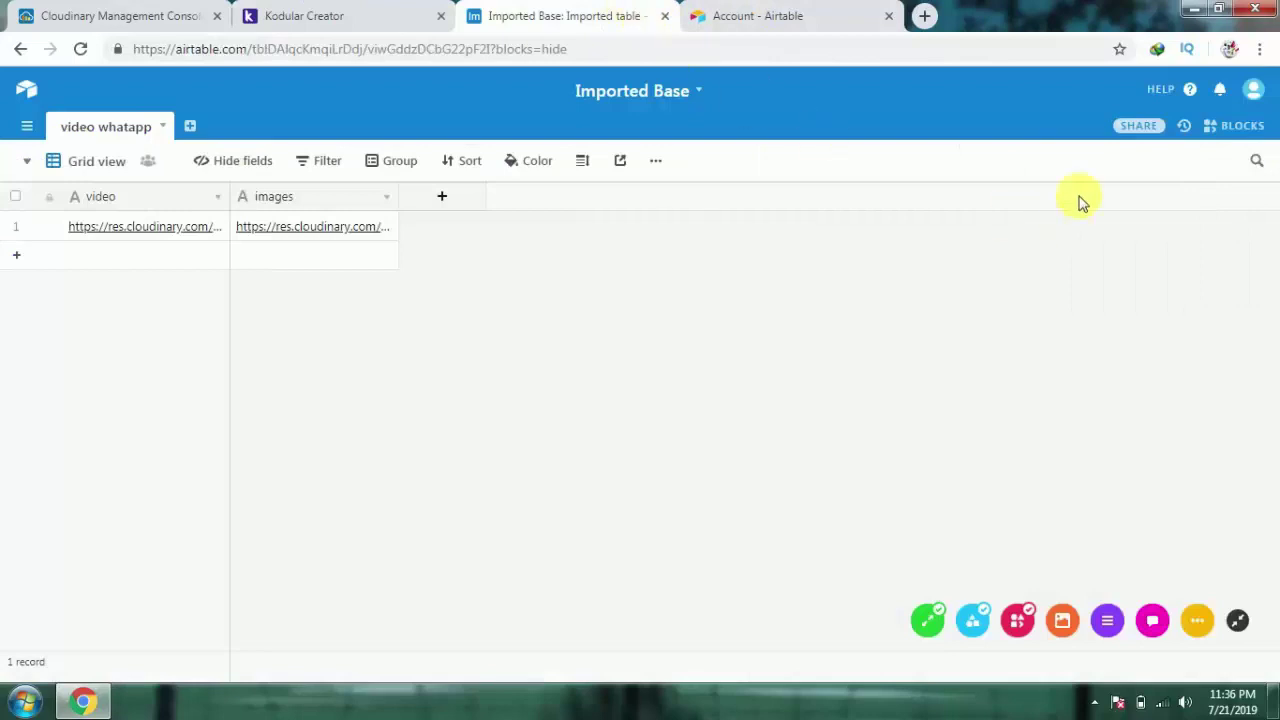
{"action": "left_click", "coordinate": [1160, 91]}
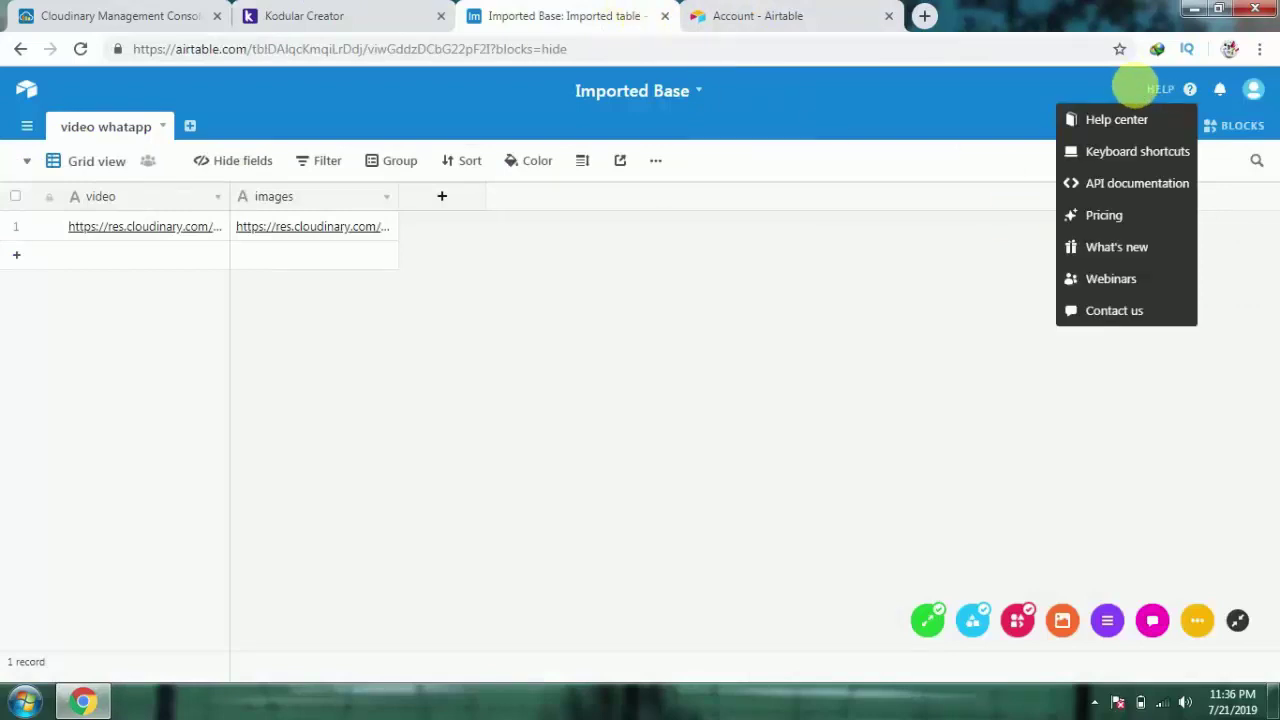
{"action": "left_click", "coordinate": [1118, 190]}
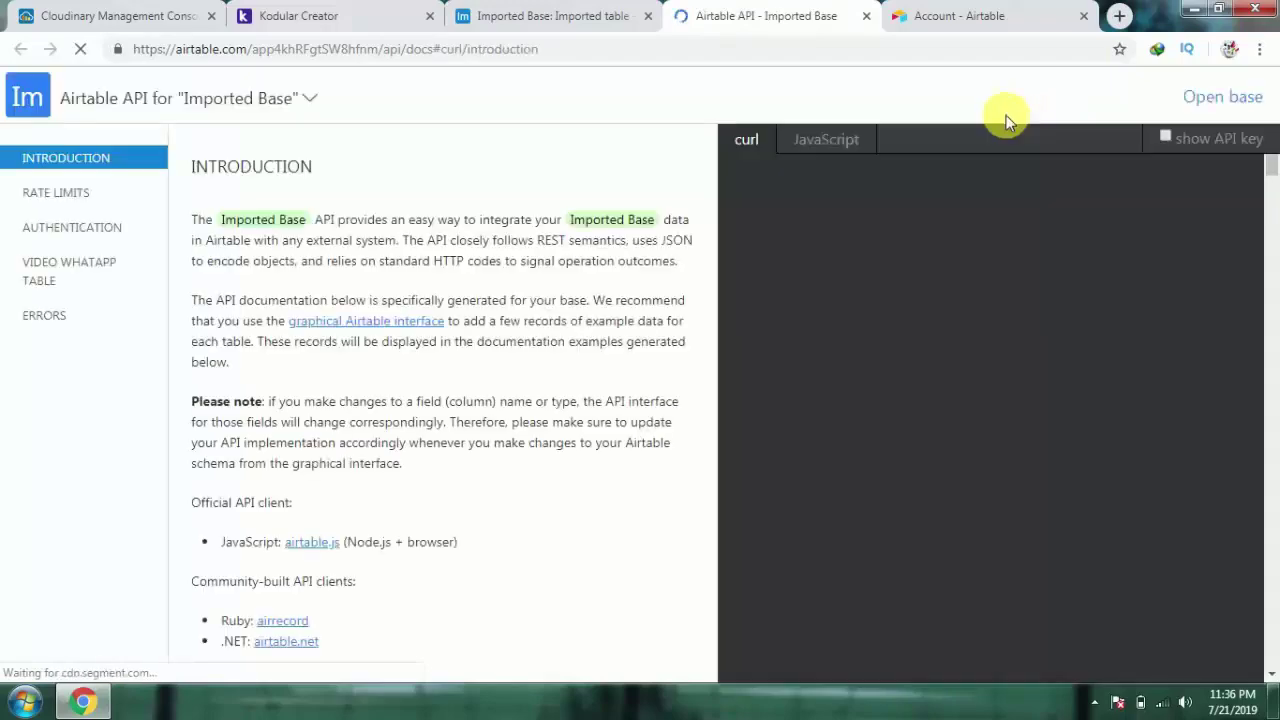
Step: Find the authentication examples in the API documentation and copy the base ID from the query parameter request URL
{"action": "scroll", "coordinate": [889, 315], "scroll_direction": "down", "scroll_amount": 10}
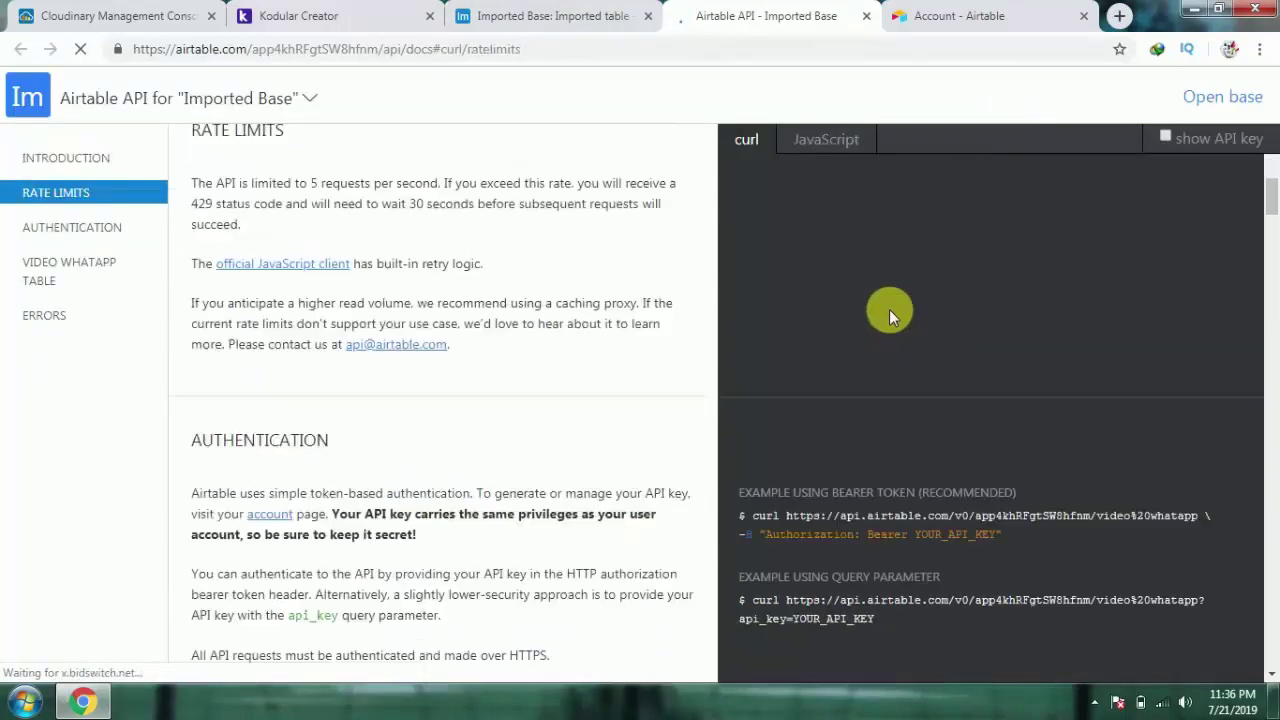
{"action": "scroll", "coordinate": [889, 309], "scroll_direction": "down", "scroll_amount": 2}
{"action": "scroll", "coordinate": [889, 305], "scroll_direction": "up", "scroll_amount": 8}
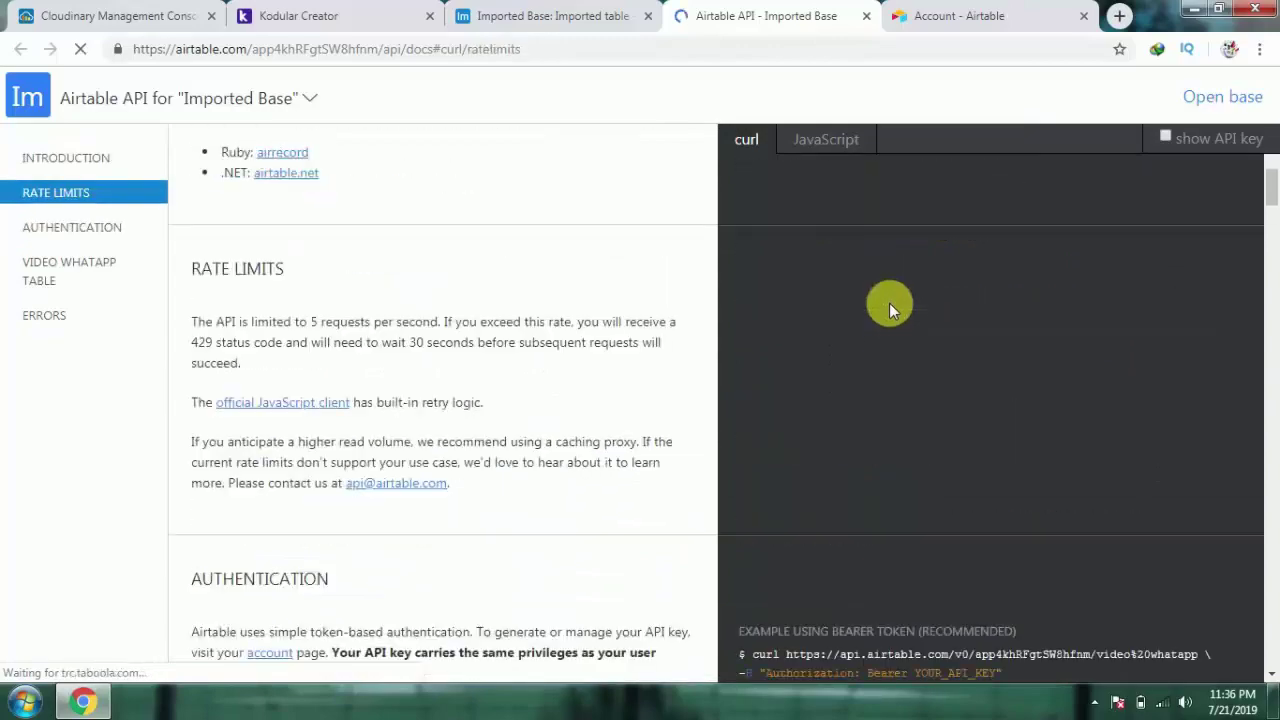
{"action": "scroll", "coordinate": [889, 300], "scroll_direction": "down", "scroll_amount": 5}
{"action": "scroll", "coordinate": [889, 300], "scroll_direction": "down", "scroll_amount": 10}
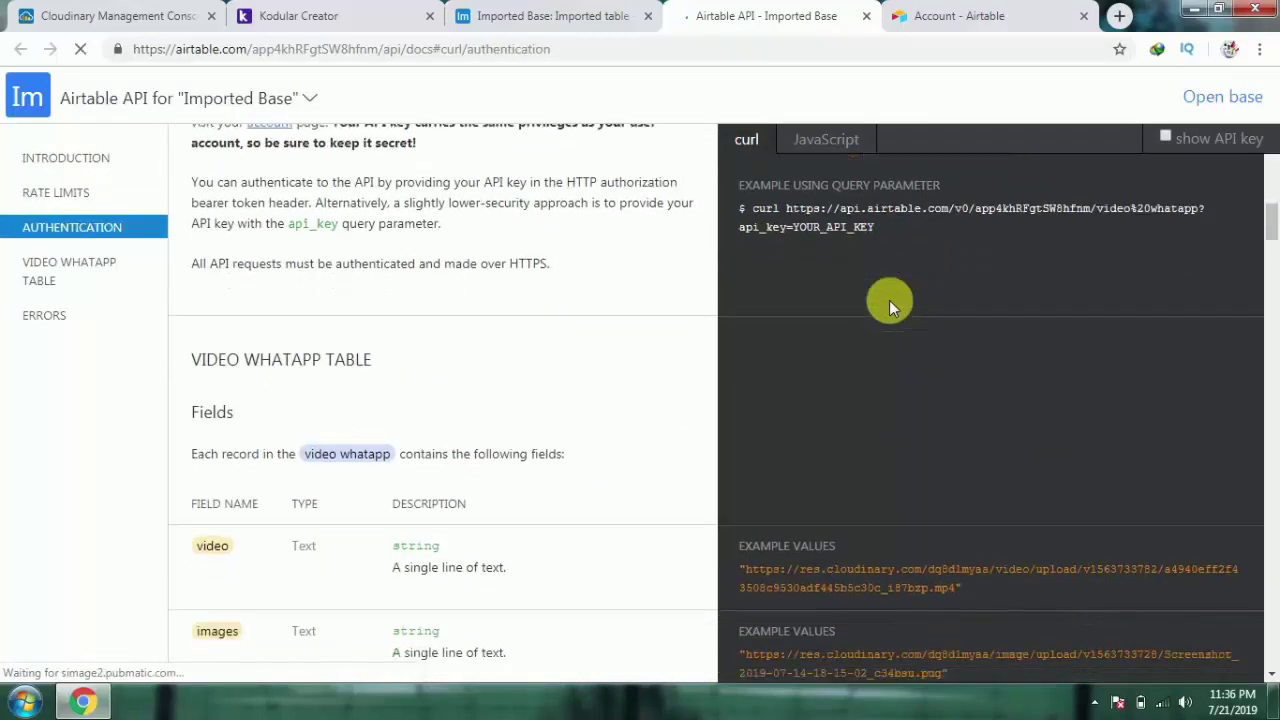
{"action": "scroll", "coordinate": [889, 300], "scroll_direction": "up", "scroll_amount": 12}
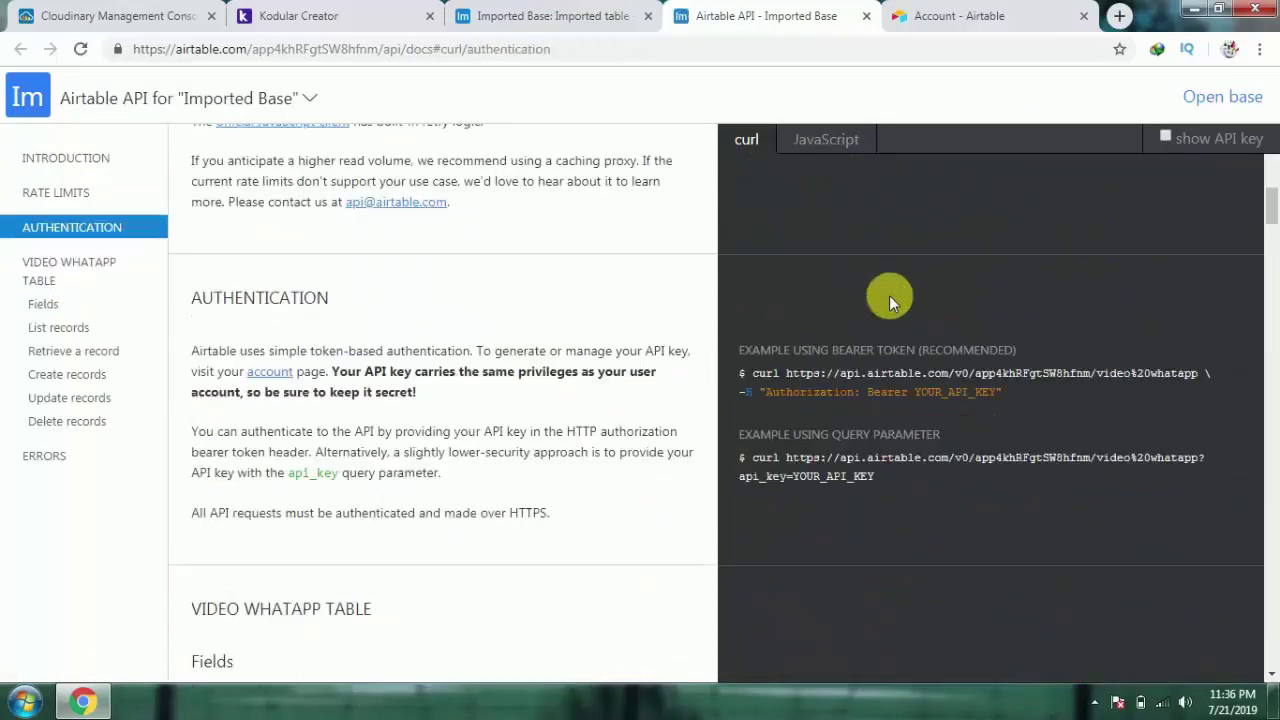
{"action": "scroll", "coordinate": [889, 300], "scroll_direction": "down", "scroll_amount": 8}
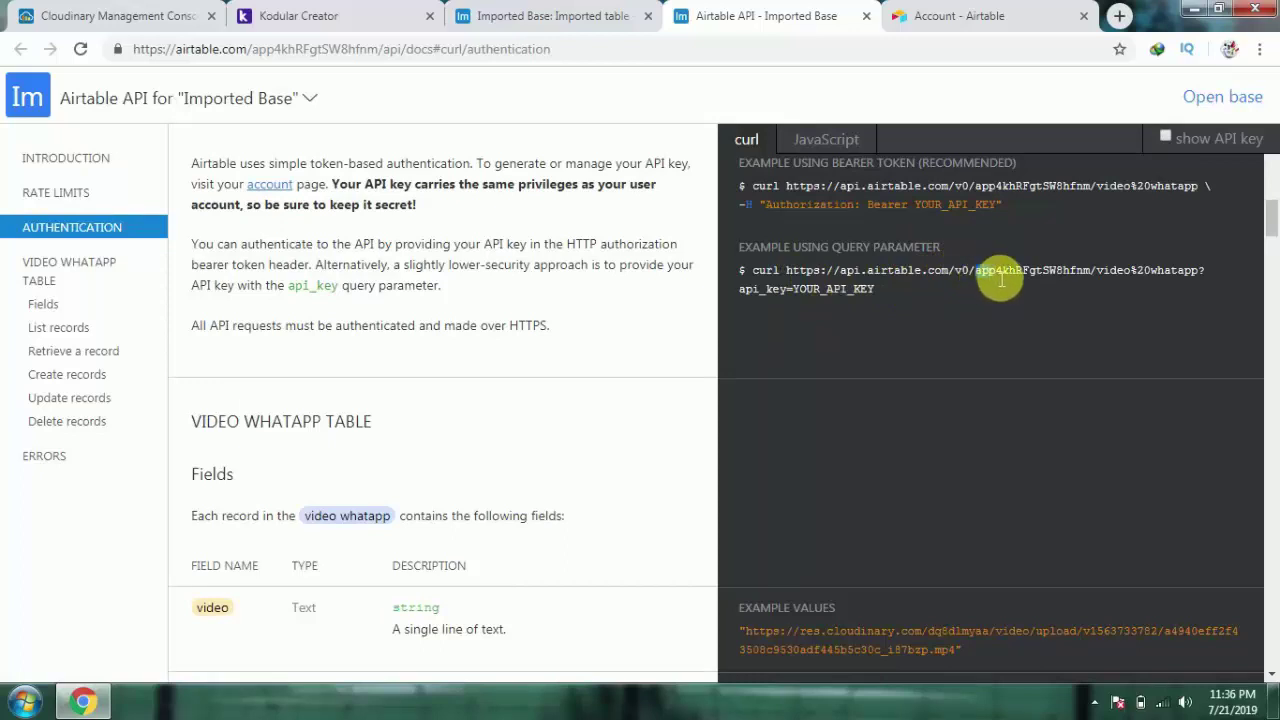
{"action": "left_click_drag", "start_coordinate": [977, 272], "coordinate": [1098, 278]}
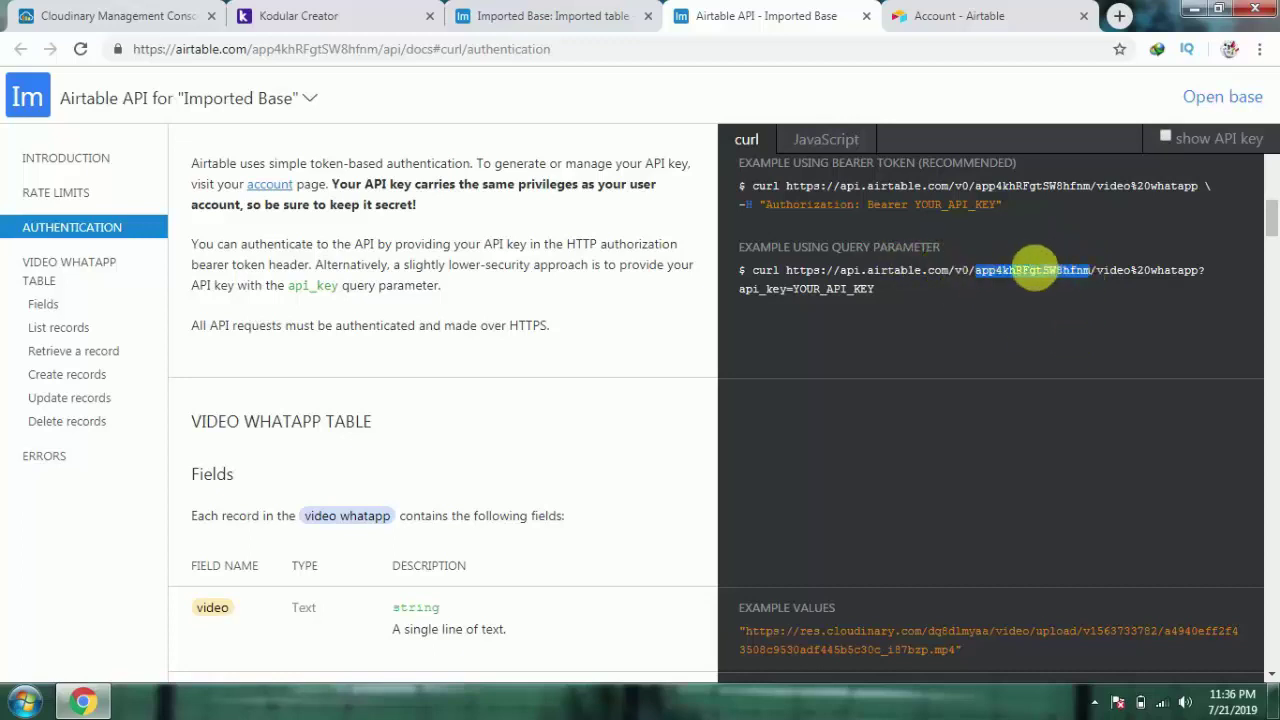
{"action": "right_click", "coordinate": [994, 272]}
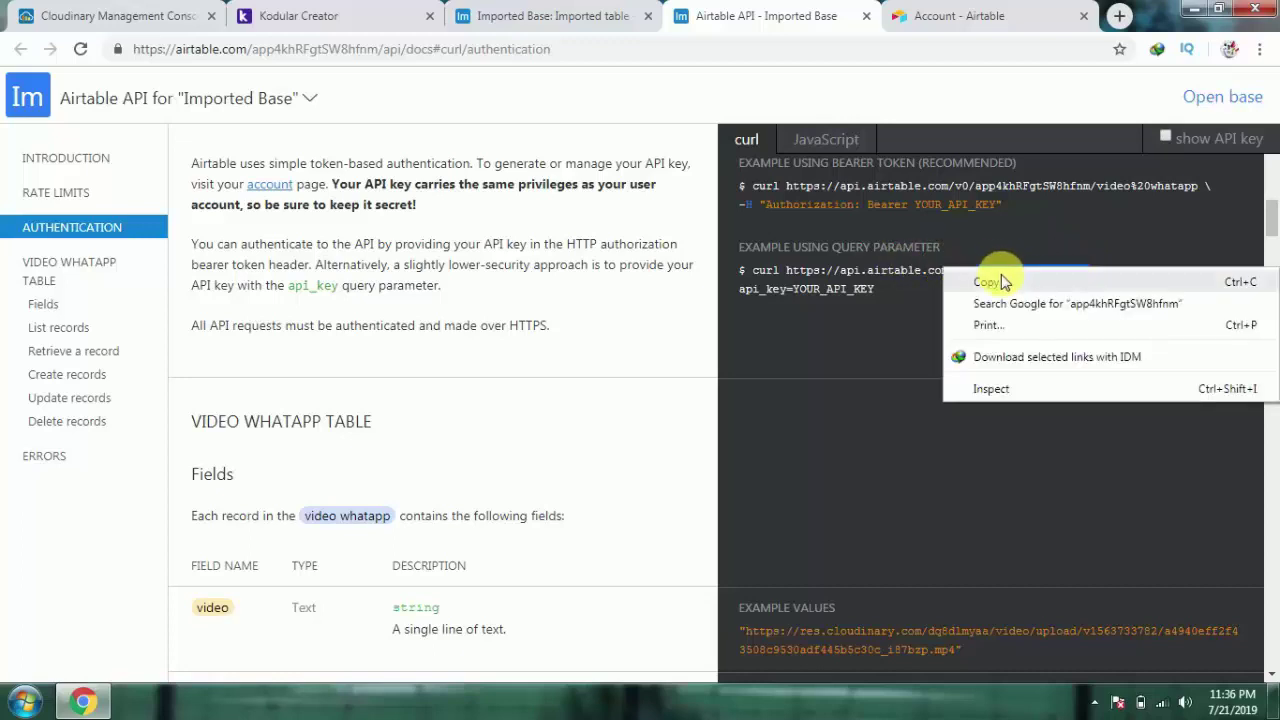
{"action": "left_click", "coordinate": [988, 282]}
Step: Return to Kodular and paste the copied Airtable base ID into the Base ID property of Spreadsheet2
{"action": "left_click", "coordinate": [493, 15]}
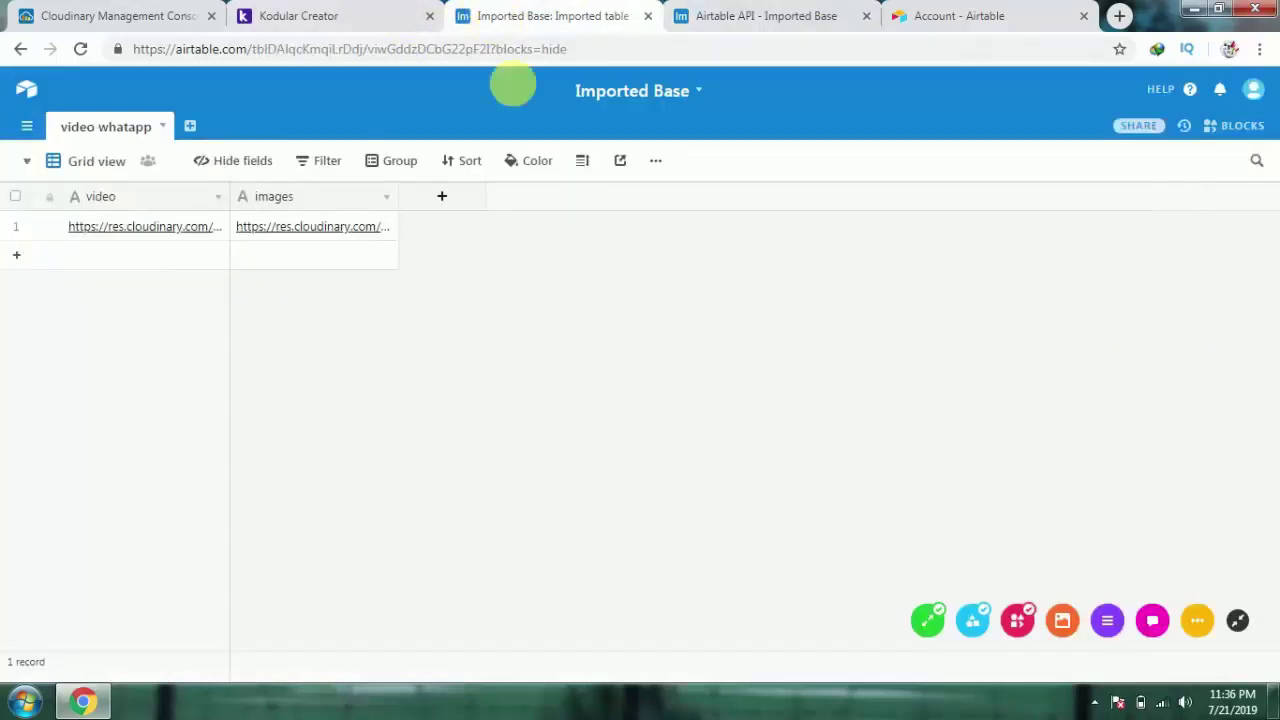
{"action": "left_click", "coordinate": [304, 15]}
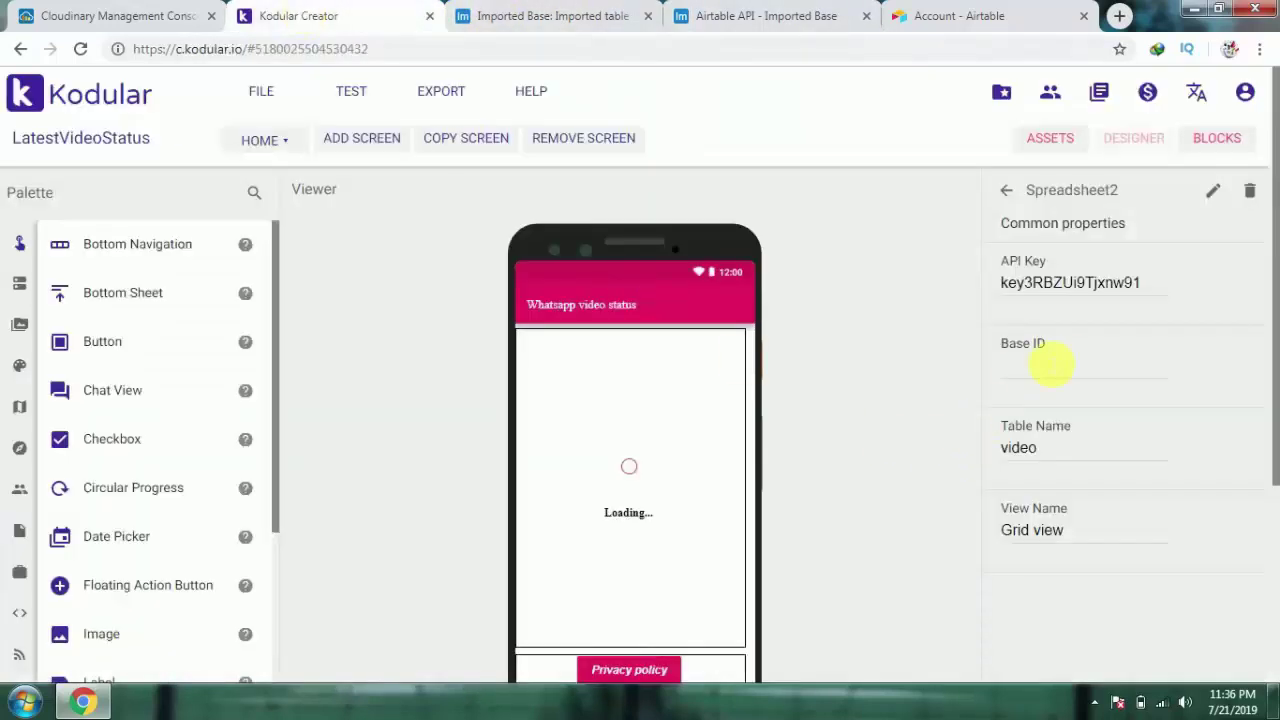
{"action": "left_click", "coordinate": [1040, 378]}
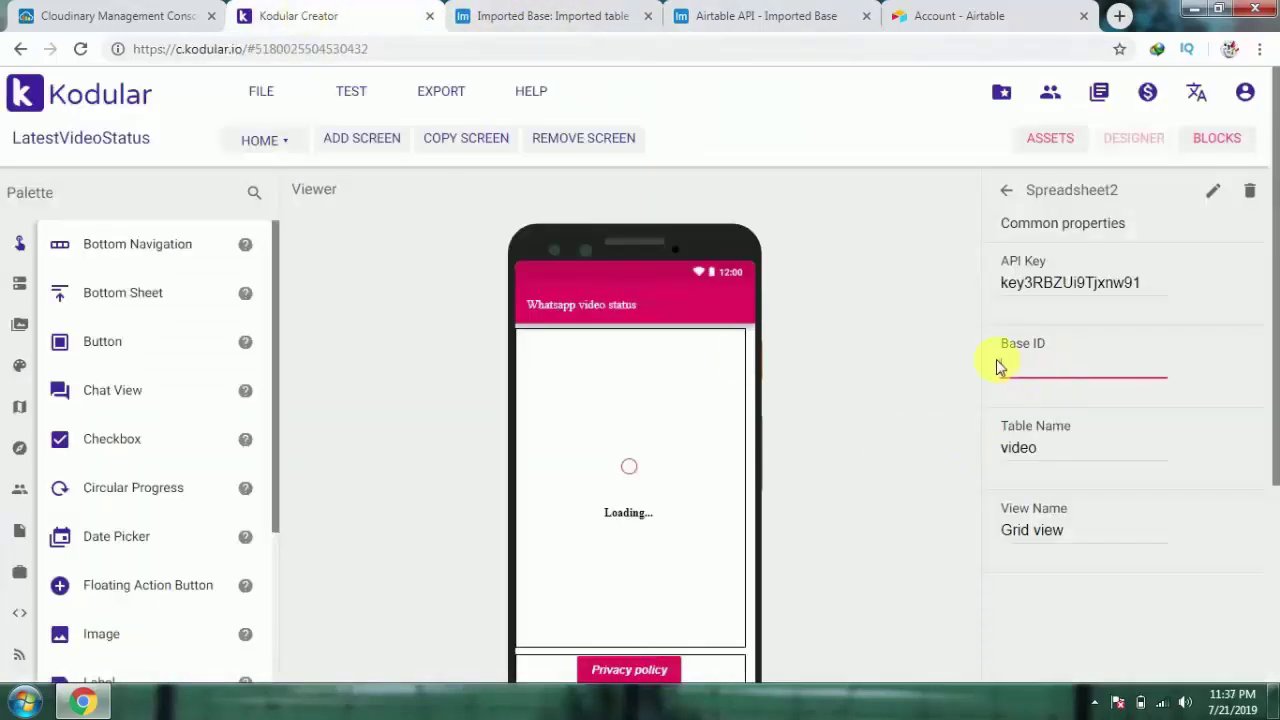
{"action": "key", "text": "ctrl+v"}
Step: Select the Spreadsheet1 component and paste the same Airtable base ID into its Base ID property
{"action": "scroll", "coordinate": [891, 423], "scroll_direction": "down", "scroll_amount": 3}
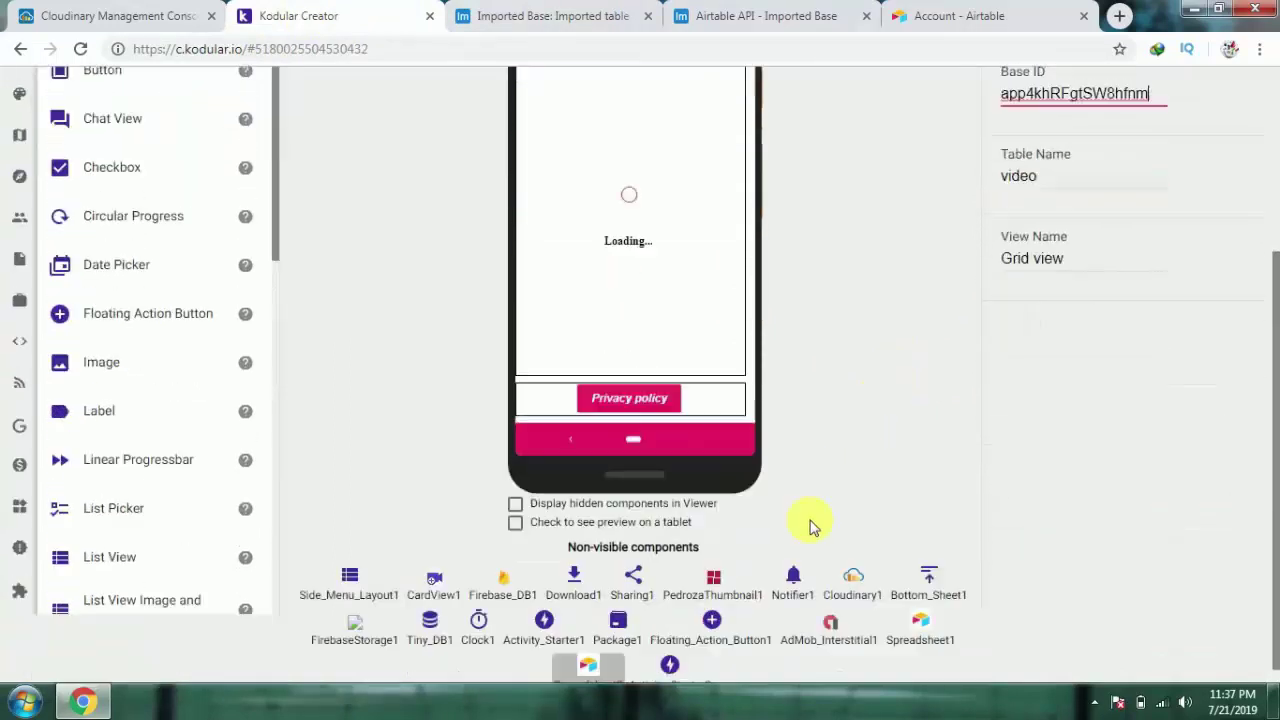
{"action": "scroll", "coordinate": [614, 643], "scroll_direction": "down", "scroll_amount": 1}
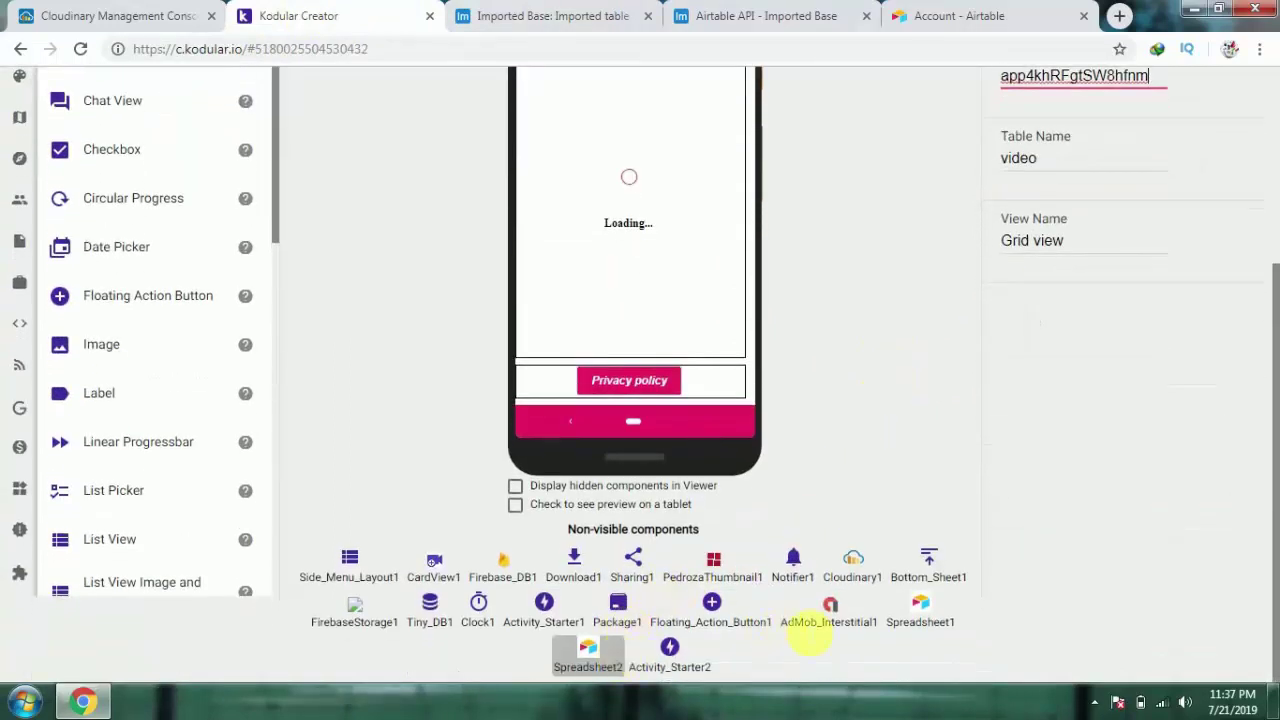
{"action": "left_click", "coordinate": [940, 606]}
{"action": "scroll", "coordinate": [1000, 478], "scroll_direction": "up", "scroll_amount": 3}
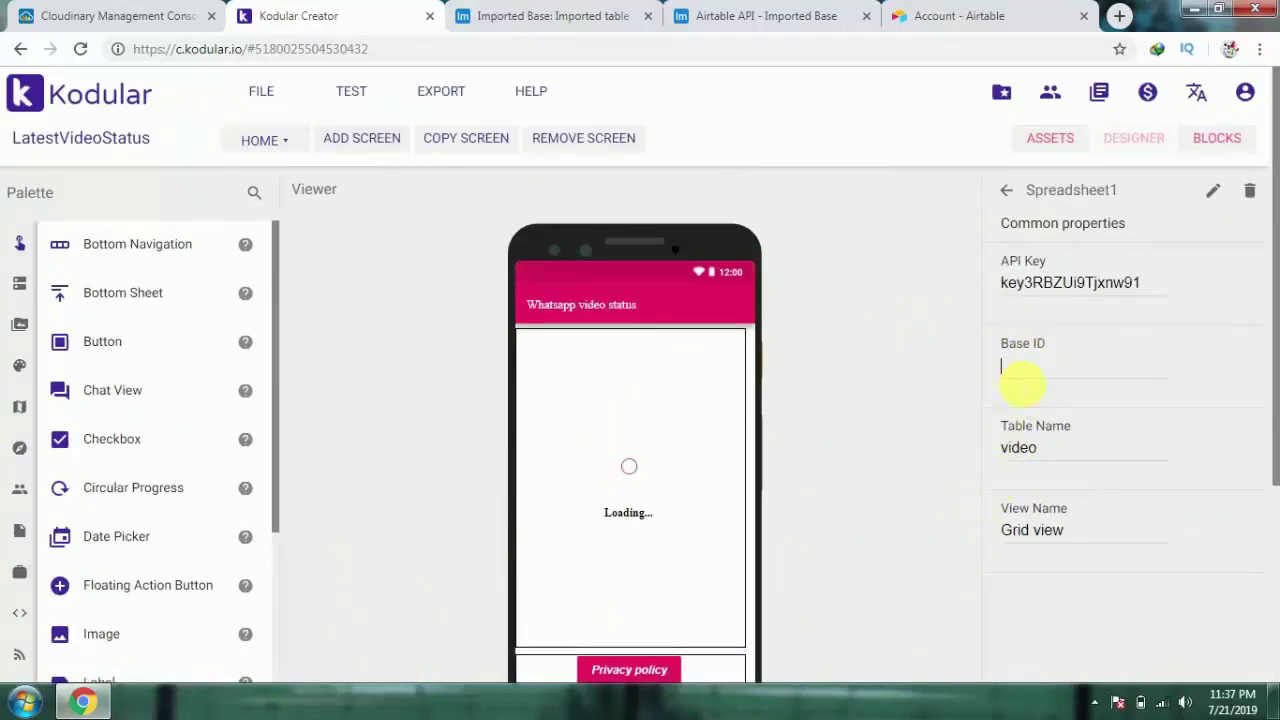
{"action": "key", "text": "ctrl+v"}
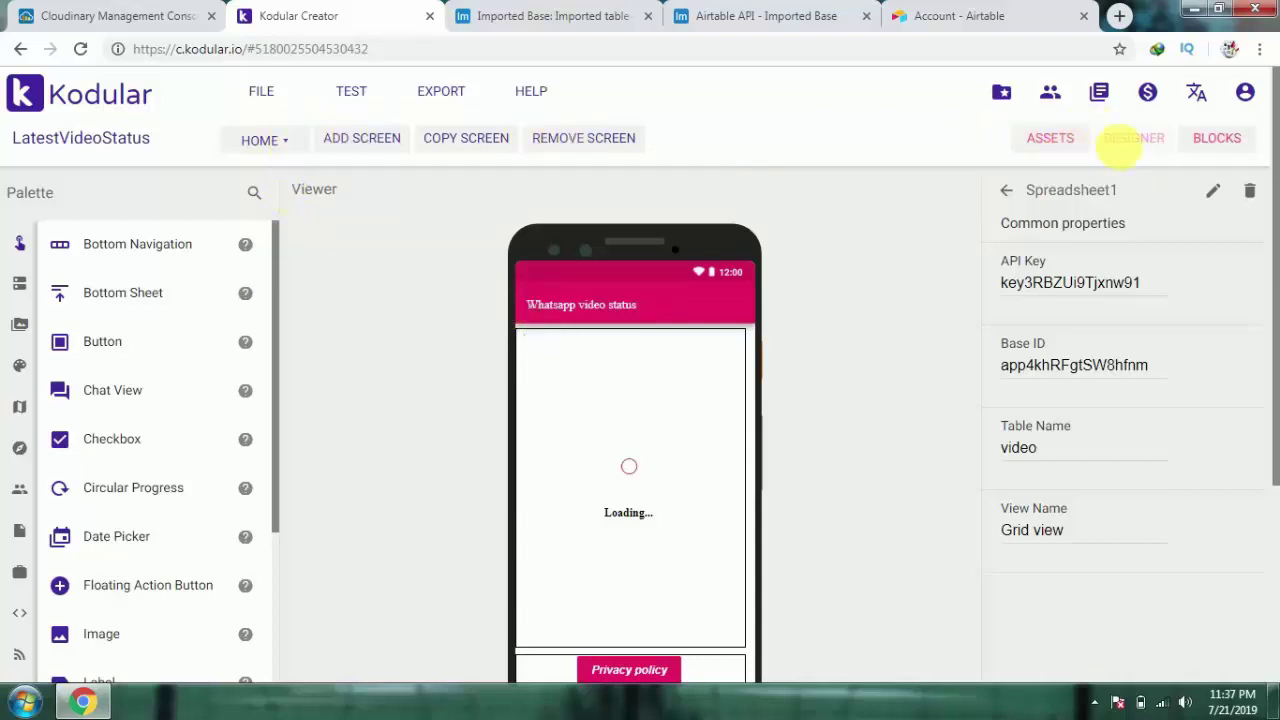
Step: Open the Home screen's blocks and examine the Spreadsheet1 and Spreadsheet2 Get Column calls in the Home Initialize event
{"action": "left_click", "coordinate": [1216, 140]}
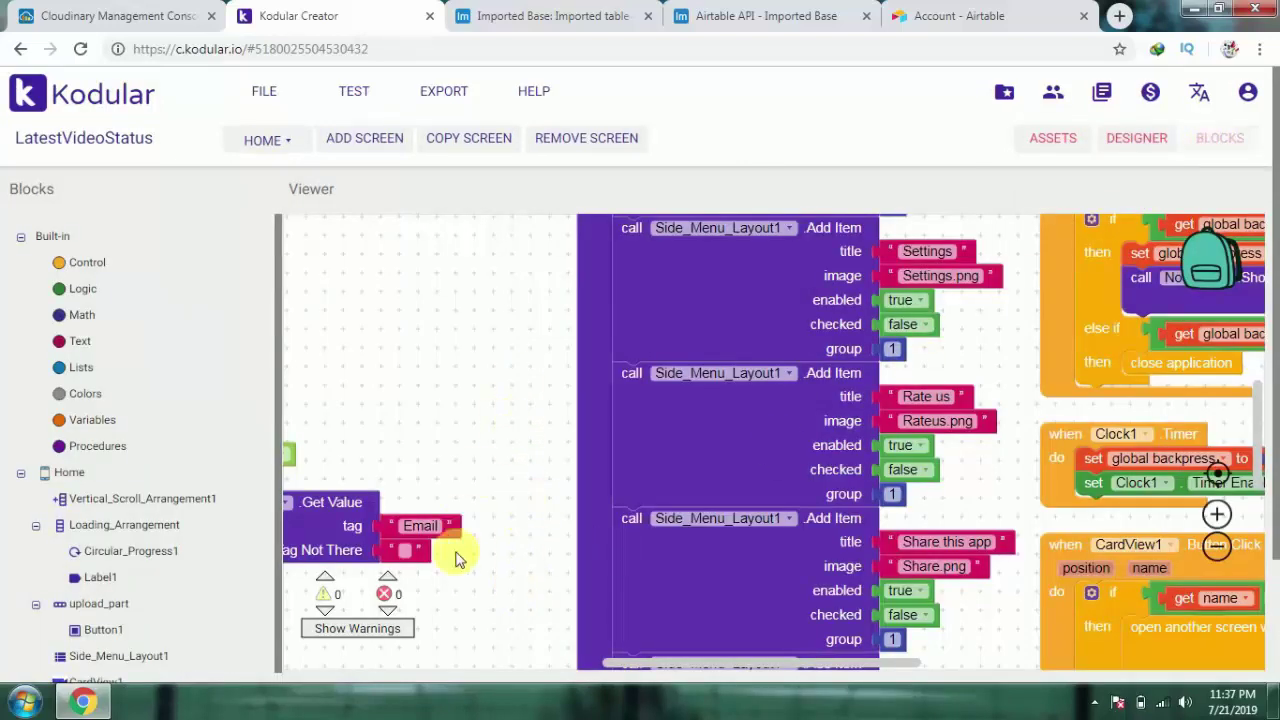
{"action": "scroll", "coordinate": [440, 640], "scroll_direction": "up", "scroll_amount": 5}
{"action": "scroll", "coordinate": [460, 645], "scroll_direction": "up", "scroll_amount": 1}
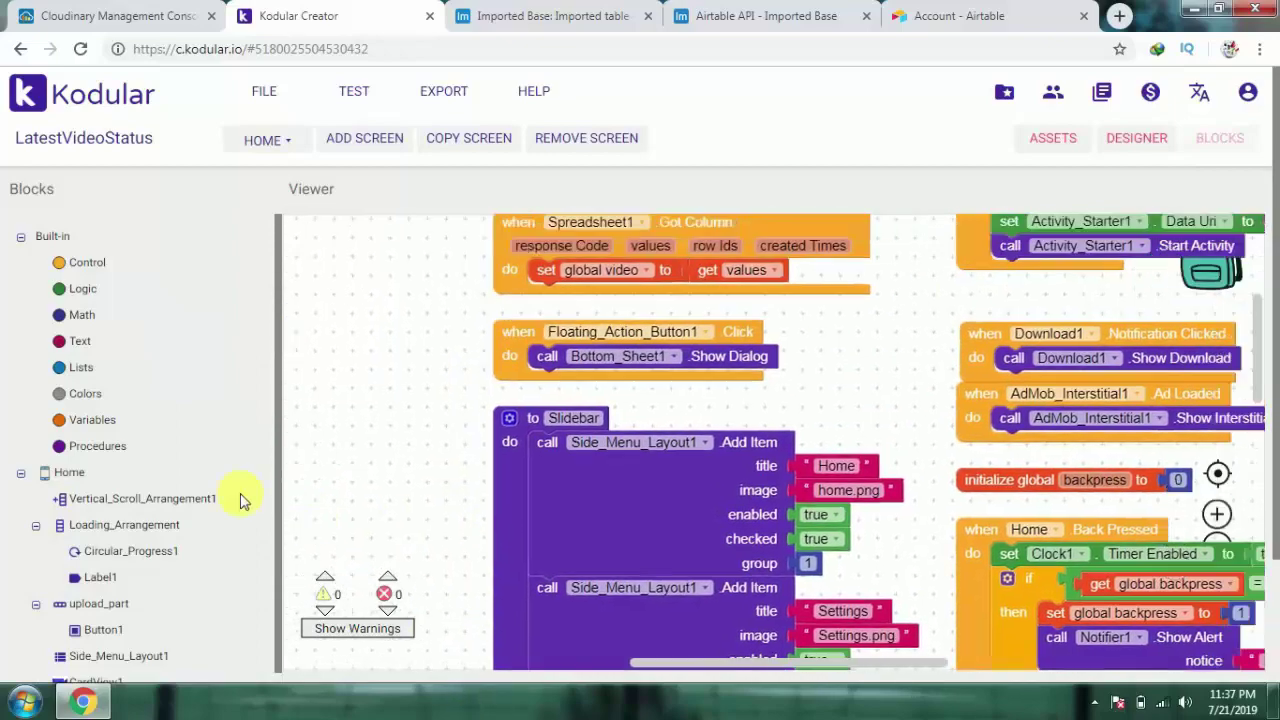
{"action": "scroll", "coordinate": [789, 543], "scroll_direction": "up", "scroll_amount": 2}
{"action": "scroll", "coordinate": [1220, 443], "scroll_direction": "down", "scroll_amount": 5}
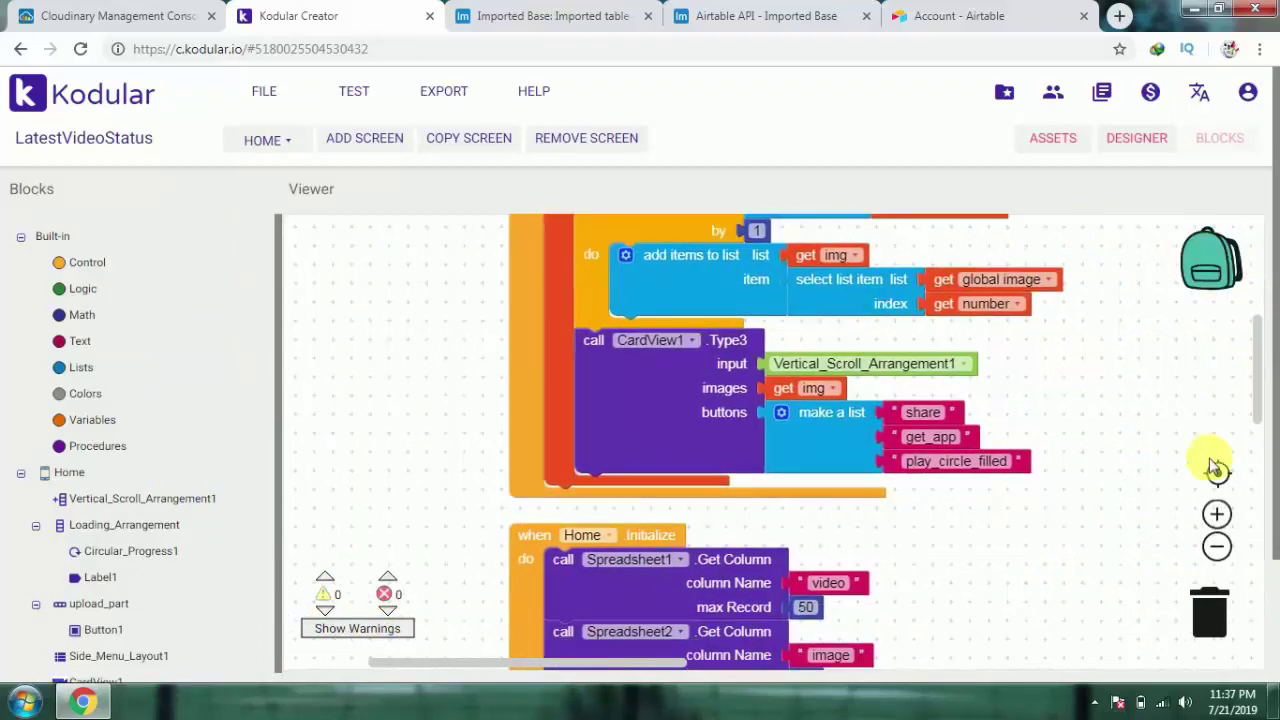
{"action": "scroll", "coordinate": [998, 498], "scroll_direction": "up", "scroll_amount": 4}
{"action": "scroll", "coordinate": [980, 486], "scroll_direction": "down", "scroll_amount": 9}
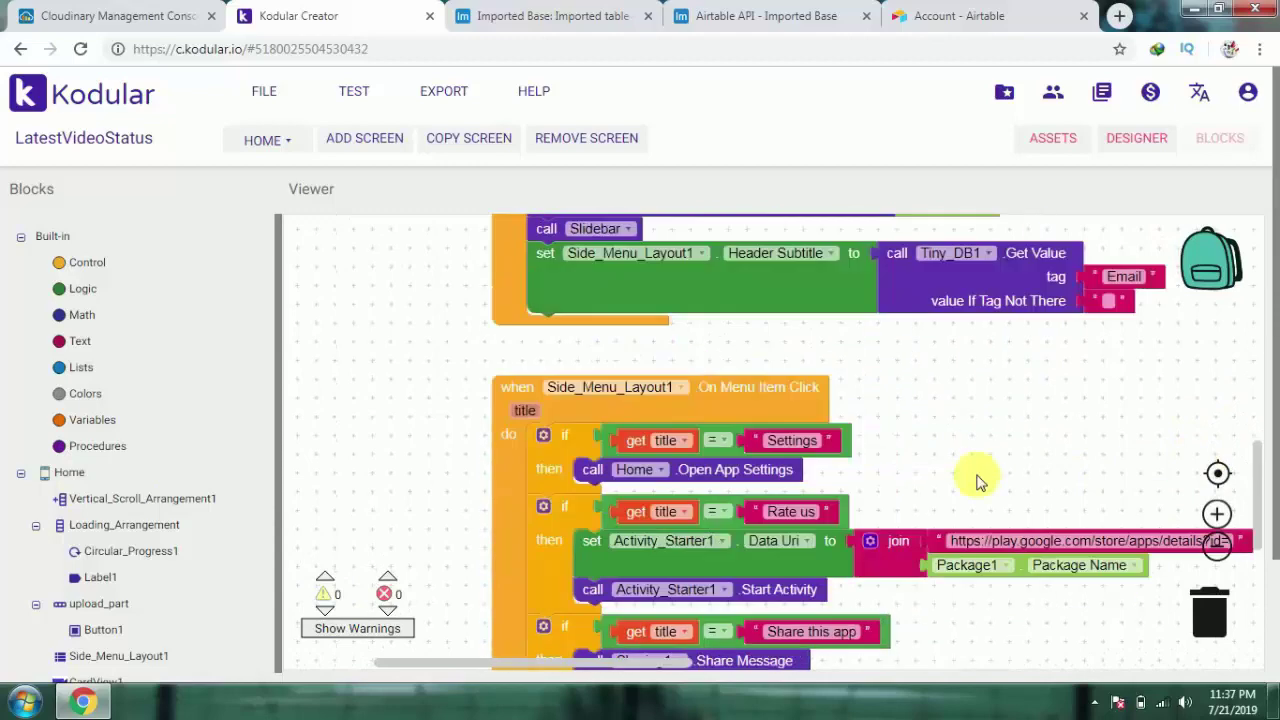
{"action": "scroll", "coordinate": [984, 483], "scroll_direction": "up", "scroll_amount": 3}
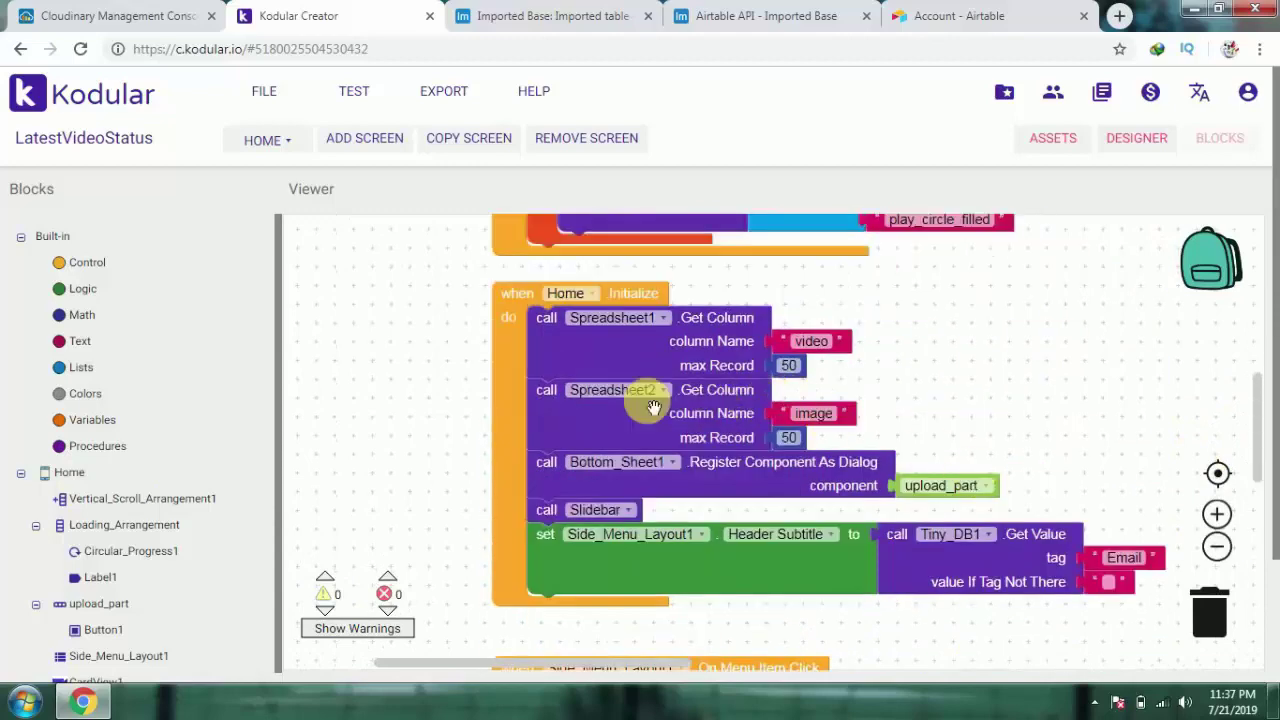